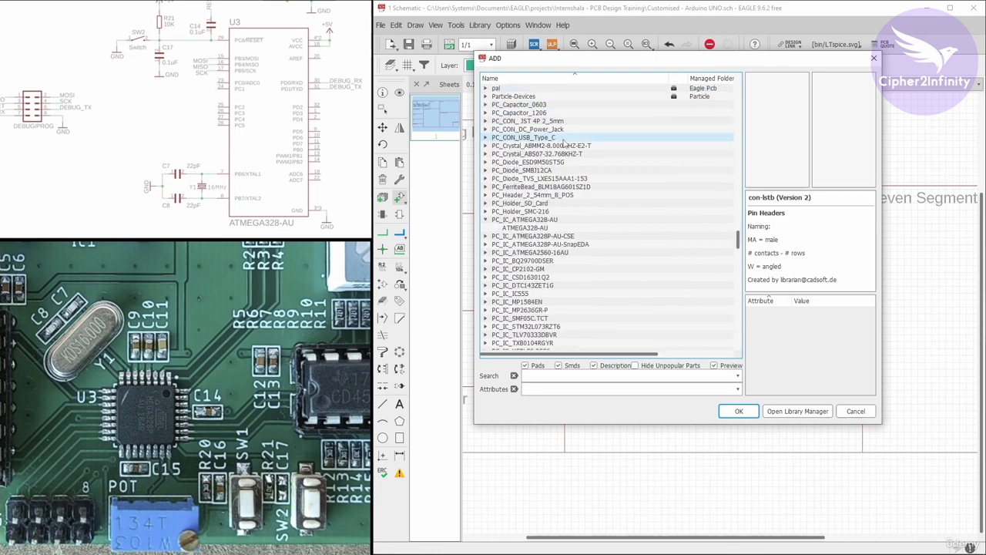
{"action": "scroll", "coordinate": [564, 143], "scroll_direction": "down", "scroll_amount": 2}
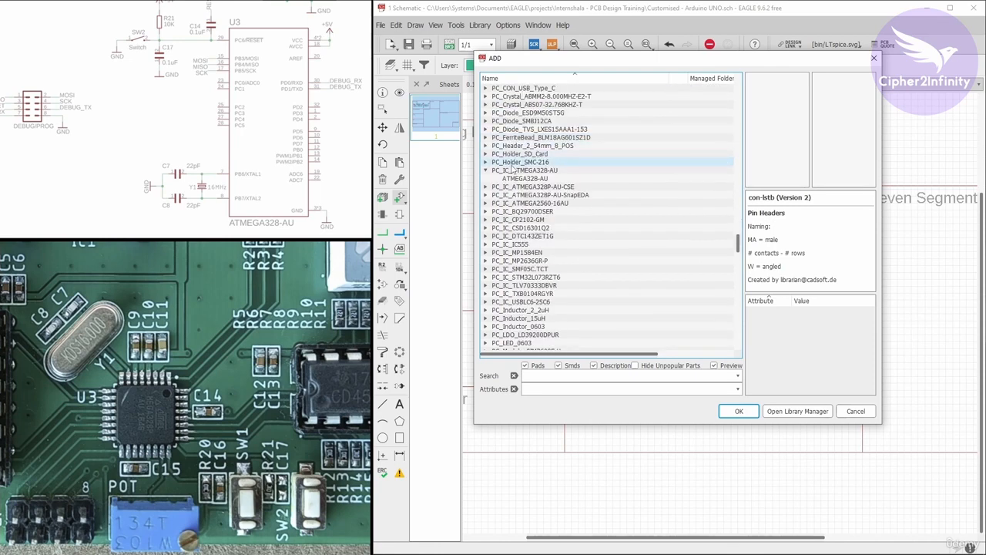
Preview the ATMEGA328P-AU parts in the PC_IC_ATMEGA328P-AU-SnapEDA and PC_IC_ATMEGA328P-AU-CSE libraries.
{"action": "left_click", "coordinate": [485, 170]}
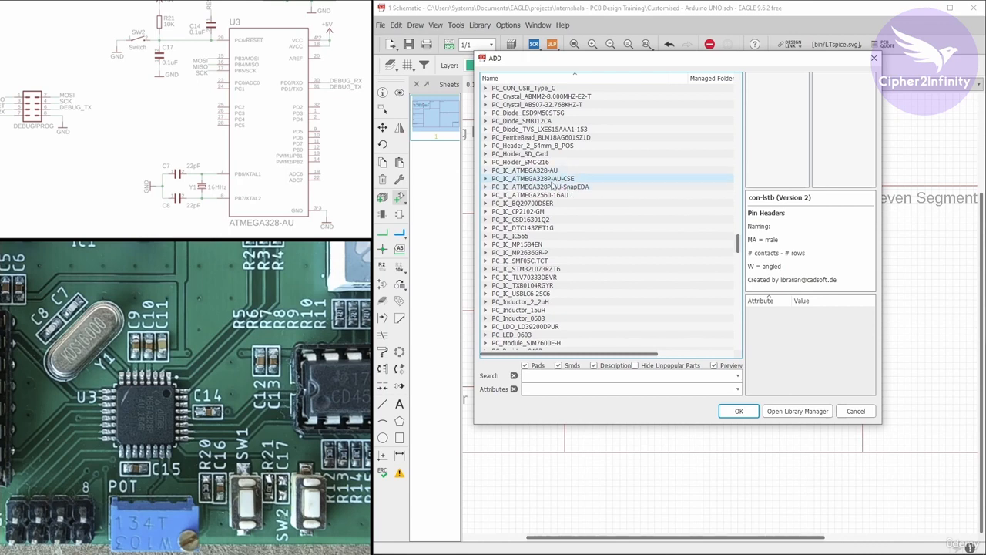
{"action": "left_click", "coordinate": [485, 188]}
{"action": "left_click", "coordinate": [540, 194]}
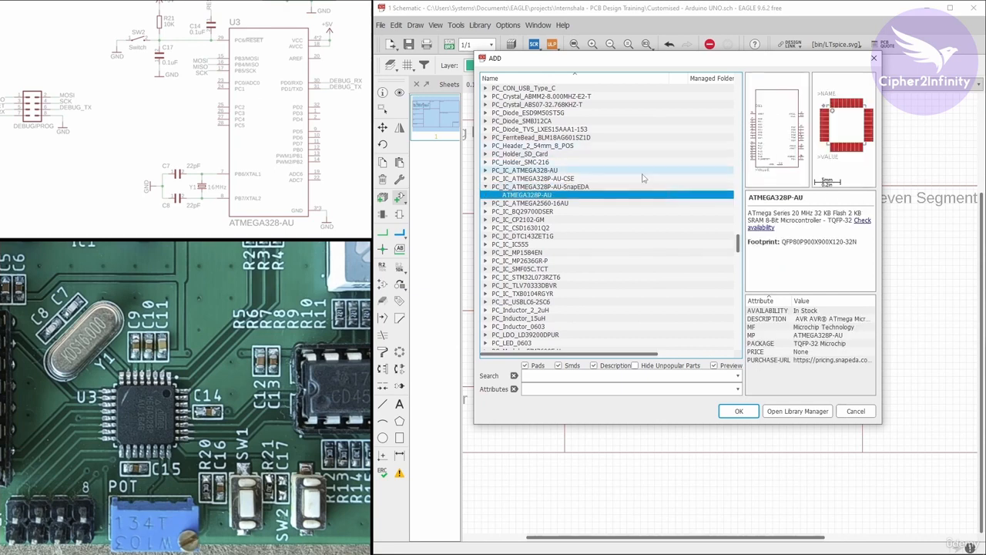
{"action": "left_click", "coordinate": [485, 180]}
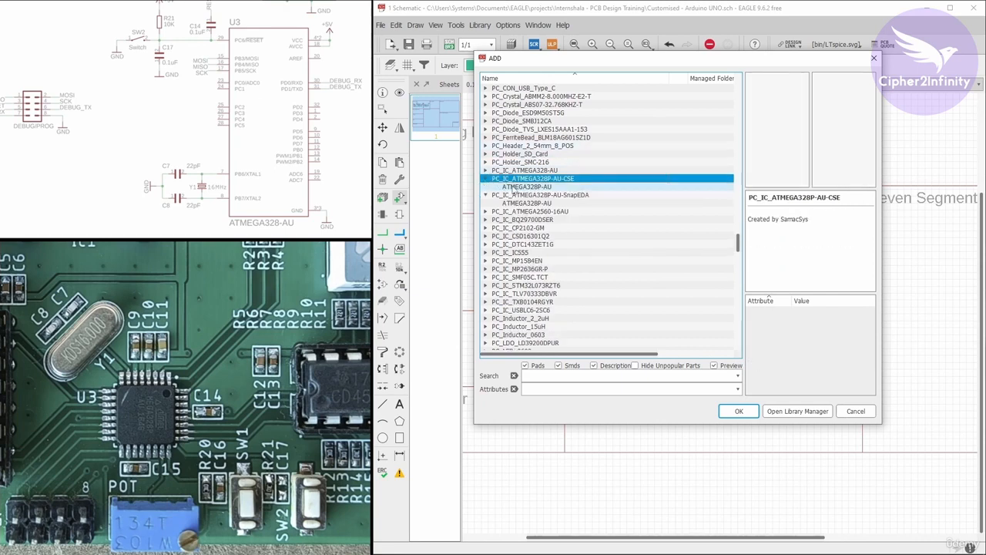
{"action": "left_click", "coordinate": [514, 187]}
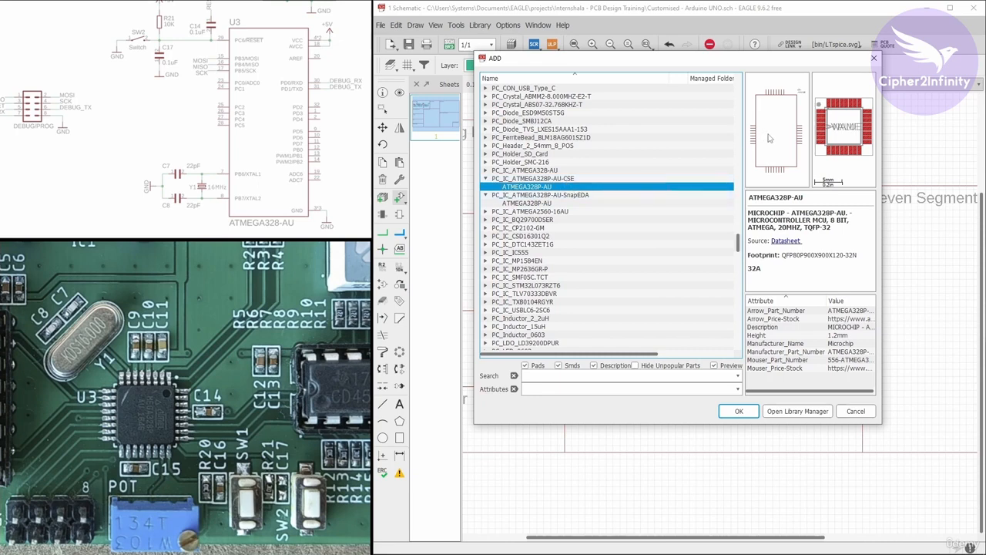
{"action": "left_click", "coordinate": [485, 195]}
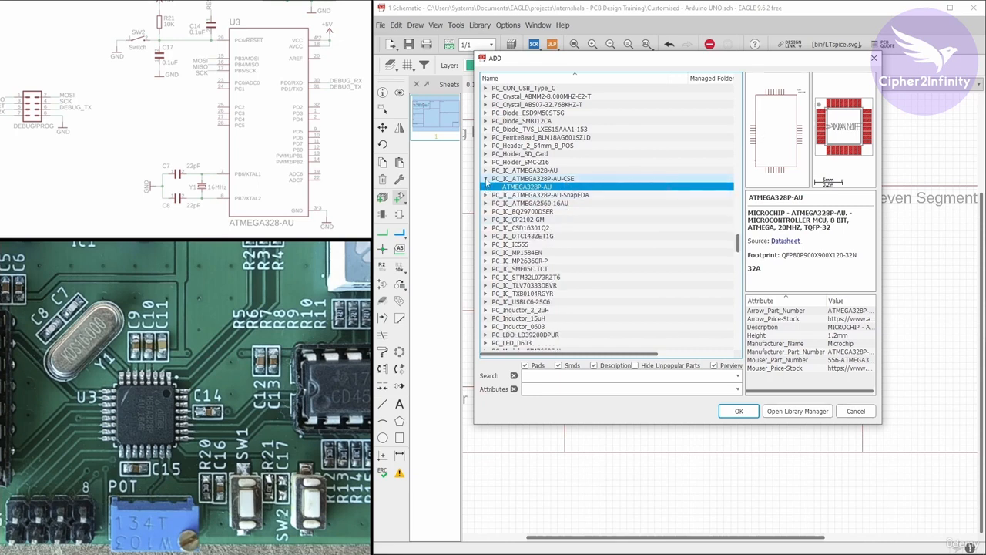
{"action": "left_click", "coordinate": [485, 179]}
Place one ATMEGA328-AU from the PC_IC_ATMEGA328-AU library in the middle of the ATMEGA328 MCU block.
{"action": "left_click", "coordinate": [486, 171]}
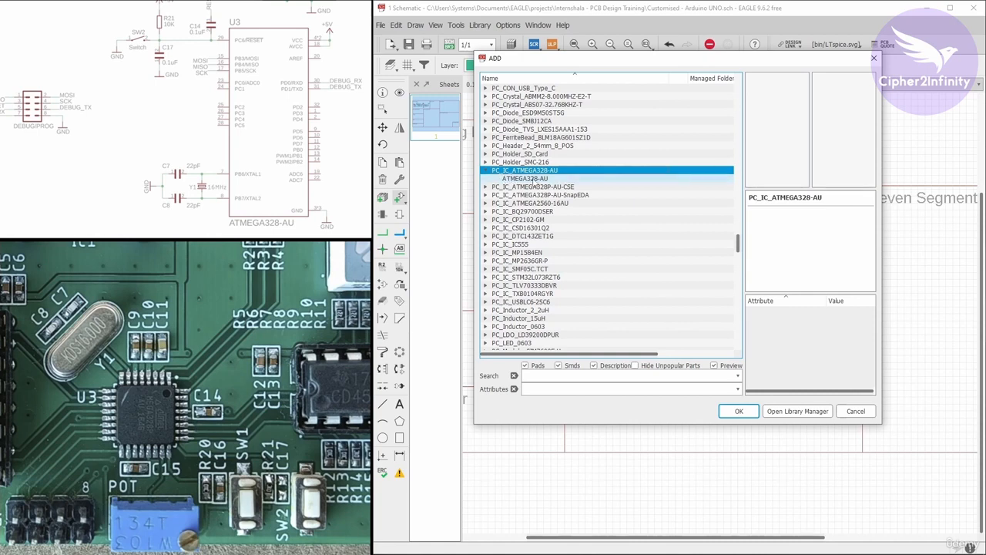
{"action": "left_click", "coordinate": [534, 180]}
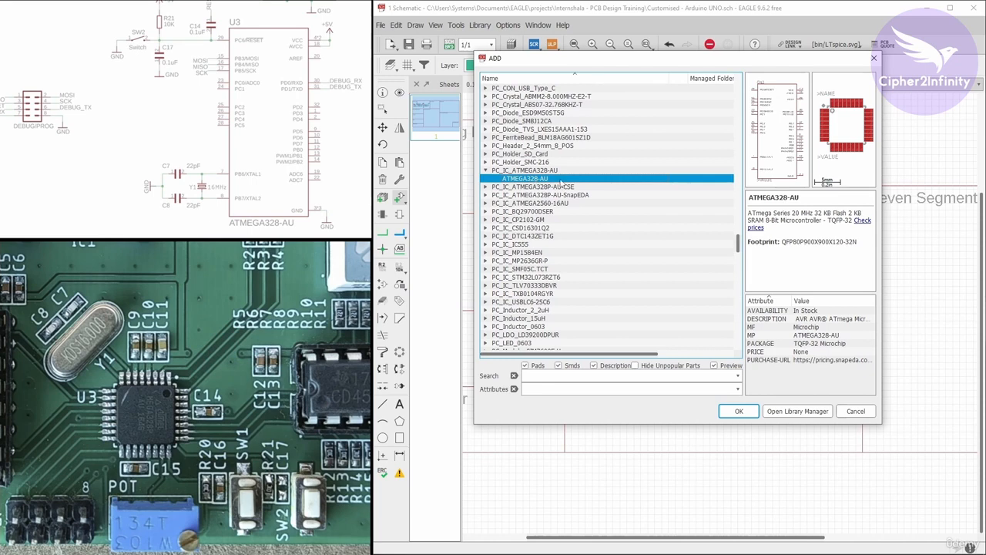
{"action": "left_click", "coordinate": [738, 411]}
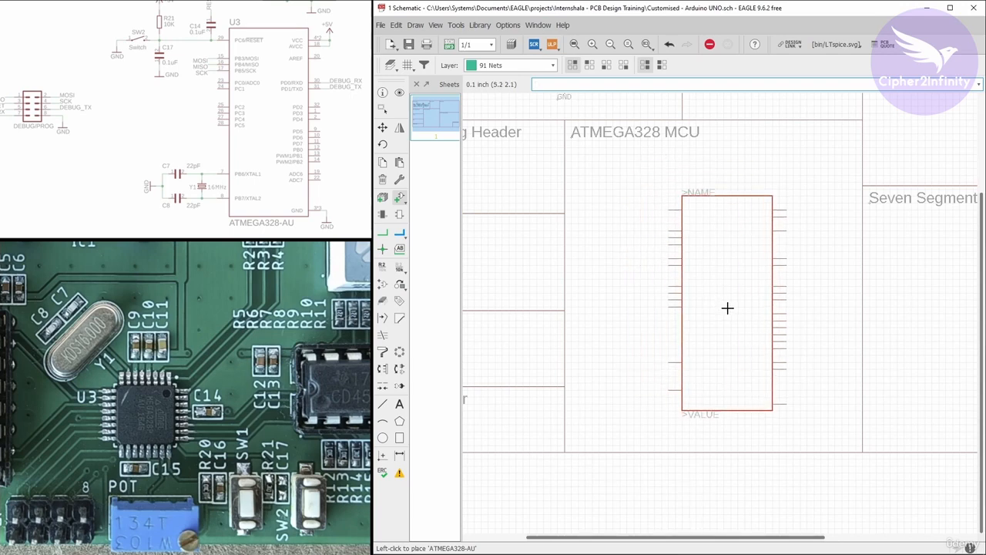
{"action": "key", "text": "Escape"}
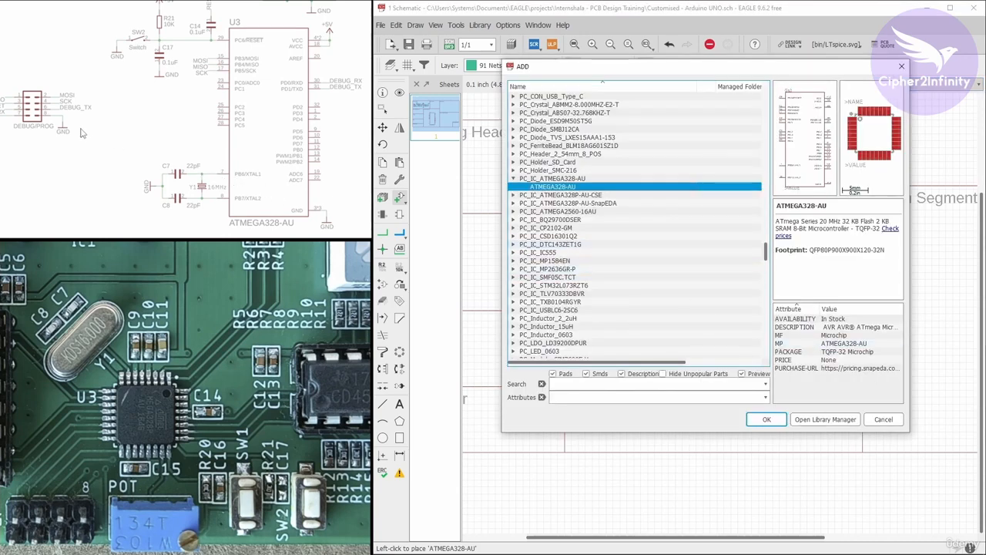
Check the debug header in the reference schematic and expand the con-lstb pin header library in the part list.
{"action": "left_click_drag", "start_coordinate": [69, 128], "coordinate": [124, 133]}
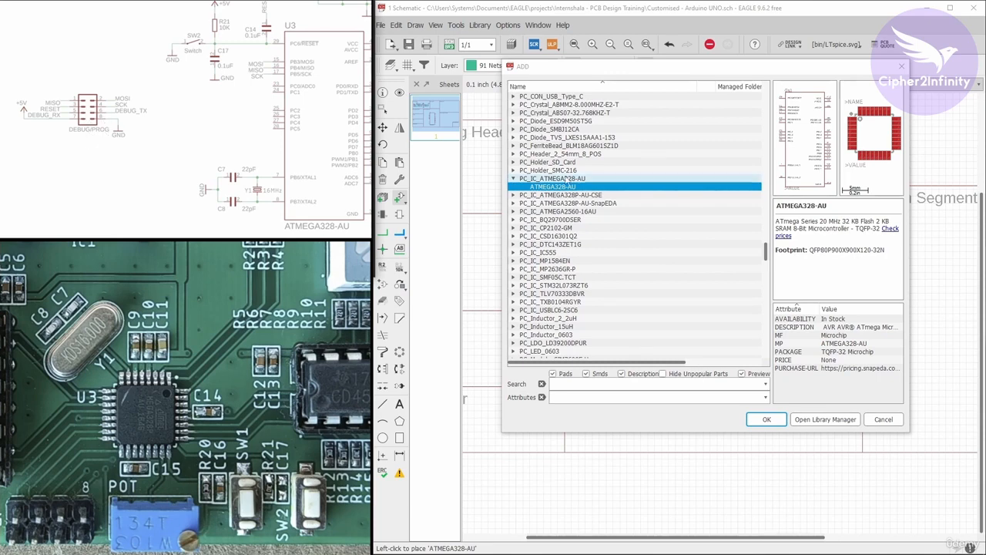
{"action": "scroll", "coordinate": [587, 179], "scroll_direction": "up", "scroll_amount": 4}
{"action": "scroll", "coordinate": [586, 179], "scroll_direction": "up", "scroll_amount": 15}
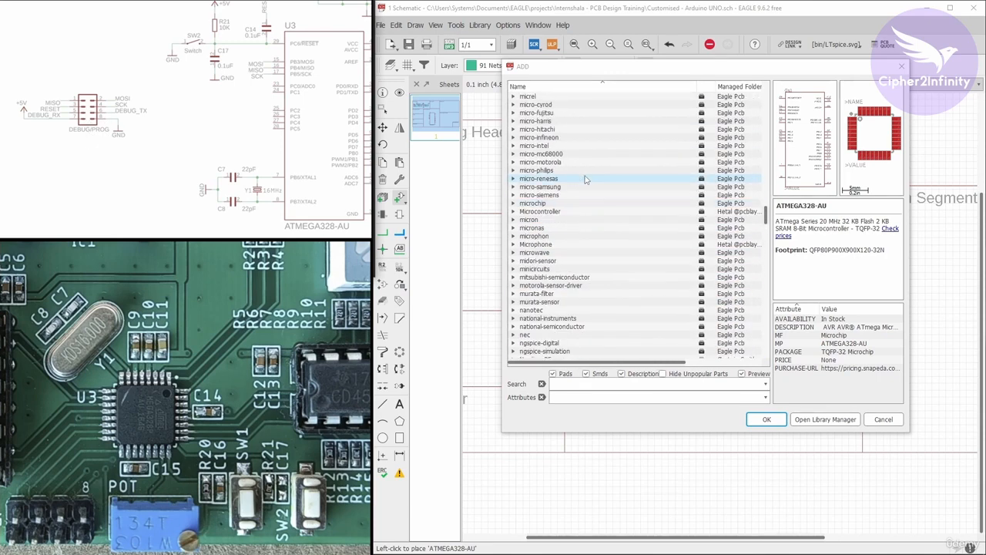
{"action": "scroll", "coordinate": [584, 179], "scroll_direction": "up", "scroll_amount": 15}
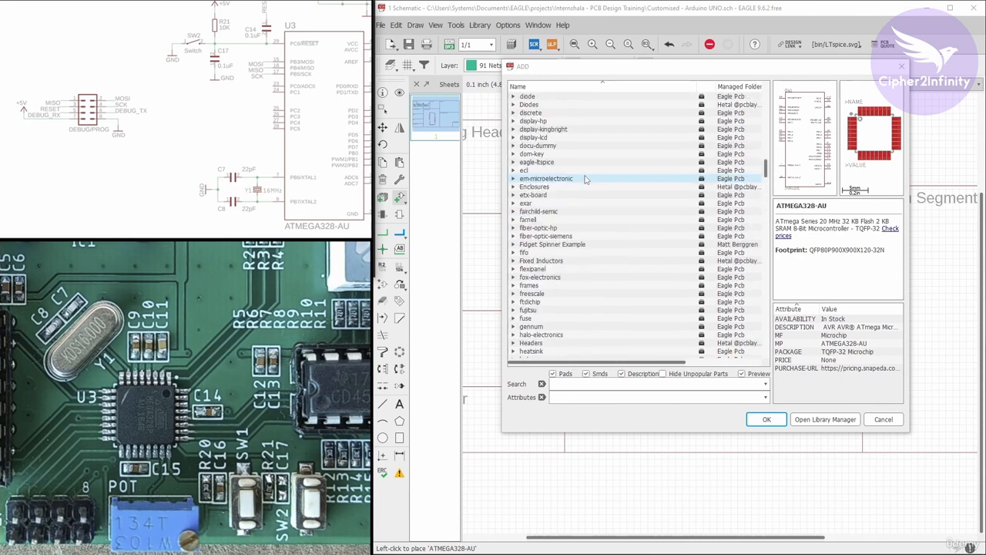
{"action": "scroll", "coordinate": [584, 179], "scroll_direction": "up", "scroll_amount": 10}
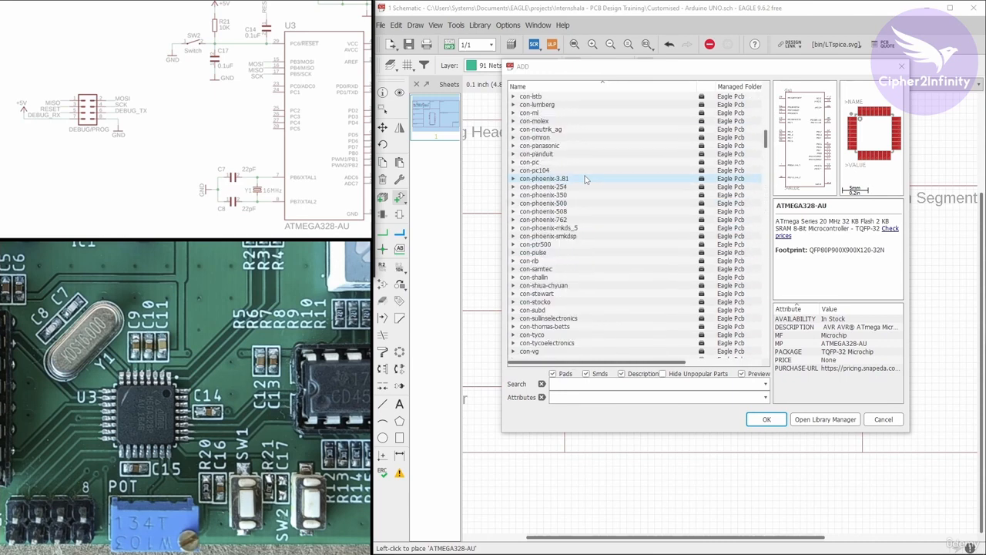
{"action": "scroll", "coordinate": [585, 180], "scroll_direction": "up", "scroll_amount": 5}
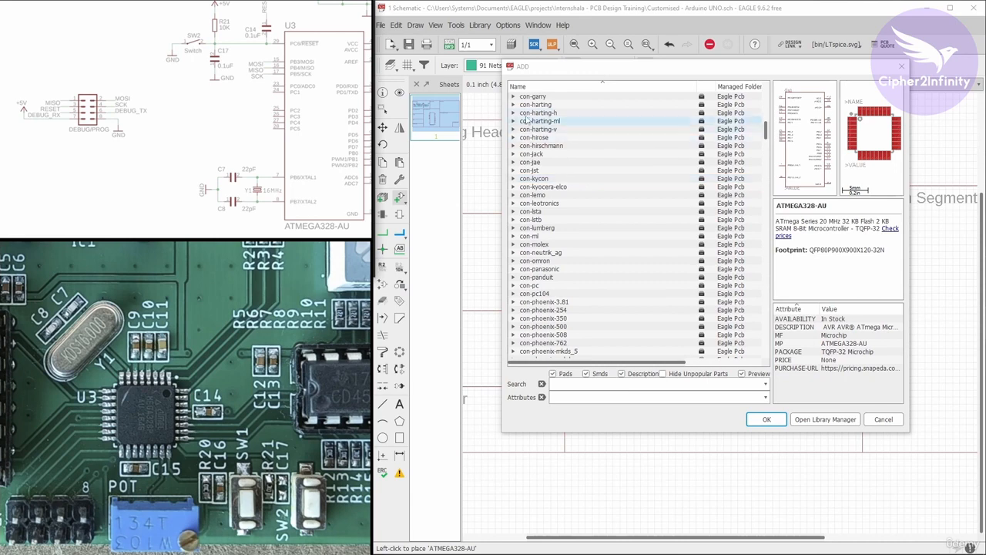
{"action": "scroll", "coordinate": [539, 169], "scroll_direction": "up", "scroll_amount": 5}
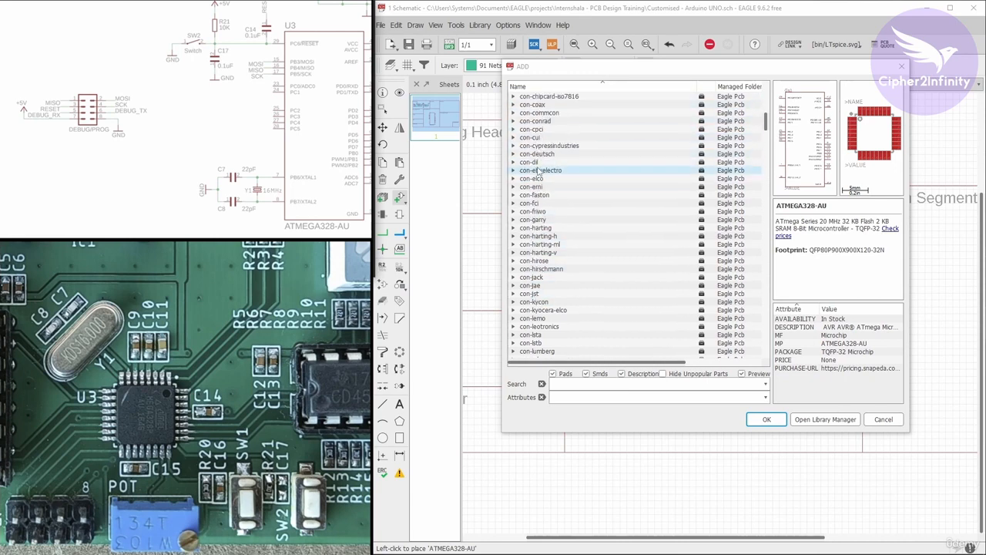
{"action": "scroll", "coordinate": [539, 169], "scroll_direction": "down", "scroll_amount": 2}
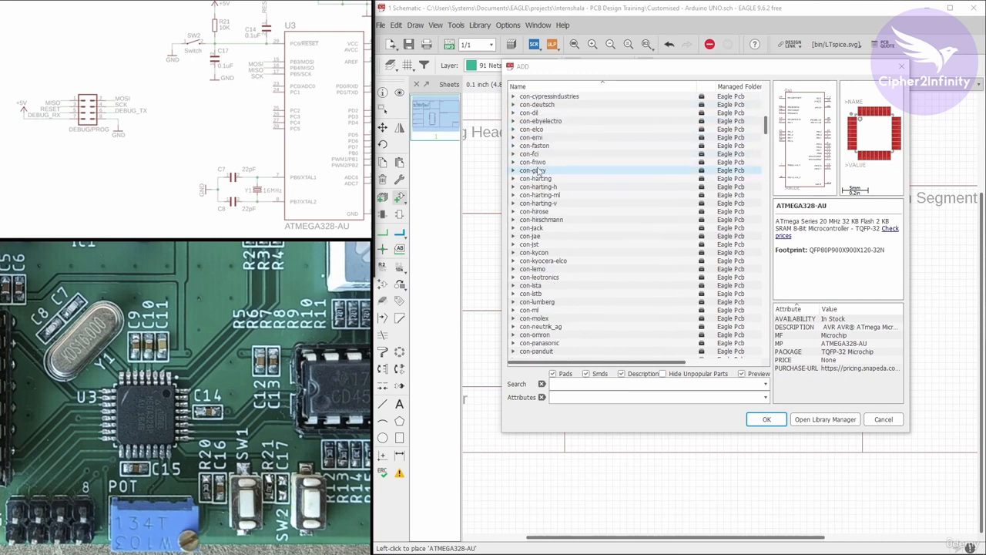
{"action": "scroll", "coordinate": [539, 171], "scroll_direction": "down", "scroll_amount": 7}
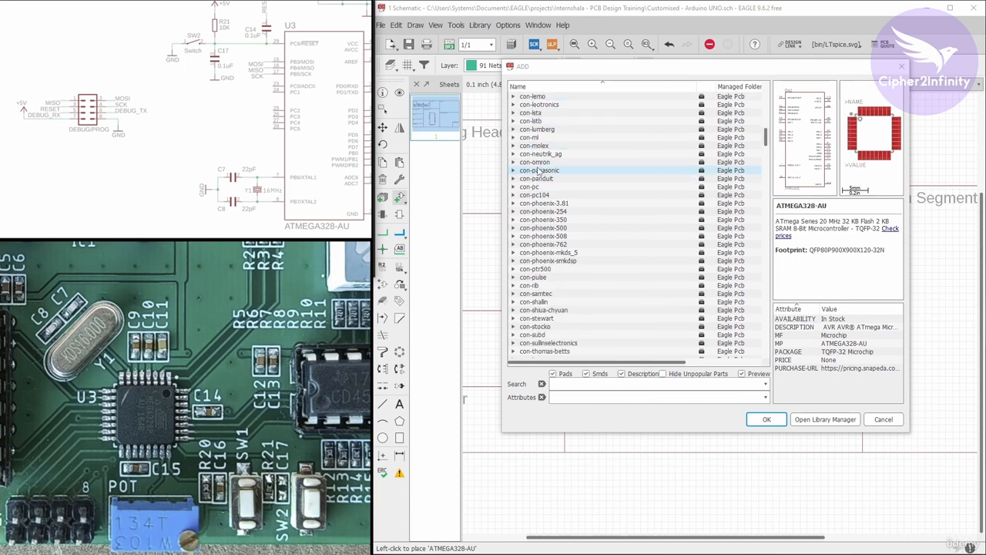
{"action": "left_click", "coordinate": [513, 122]}
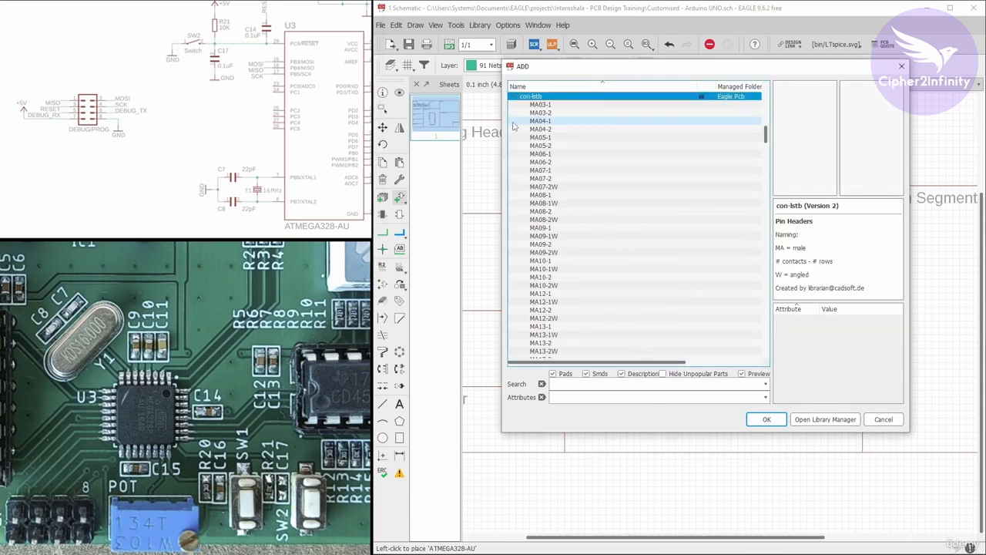
{"action": "scroll", "coordinate": [594, 229], "scroll_direction": "up", "scroll_amount": 1}
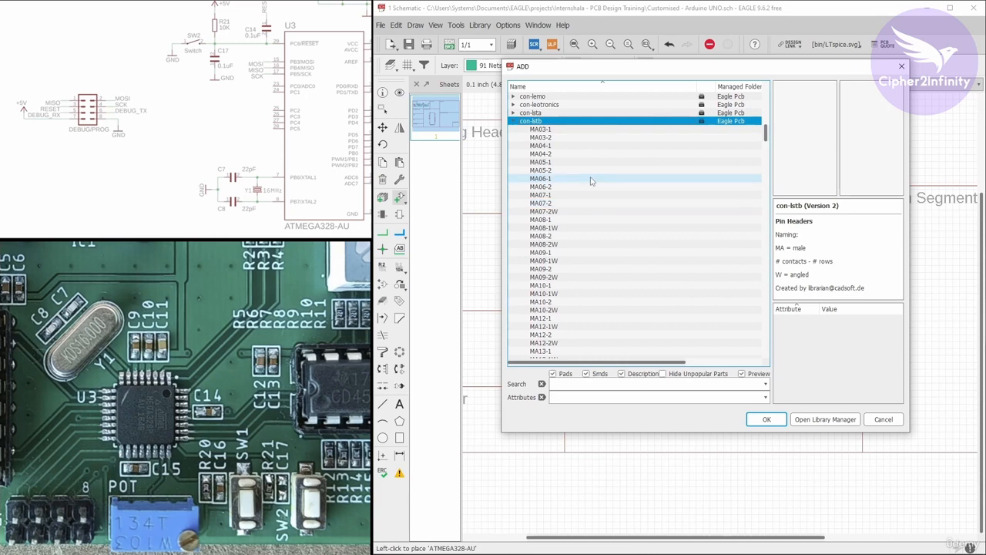
Preview the MA03-1, MA03-2 and MA04-1 pin headers and compare them with the DEBUG/PROG header in the reference schematic.
{"action": "left_click", "coordinate": [543, 130]}
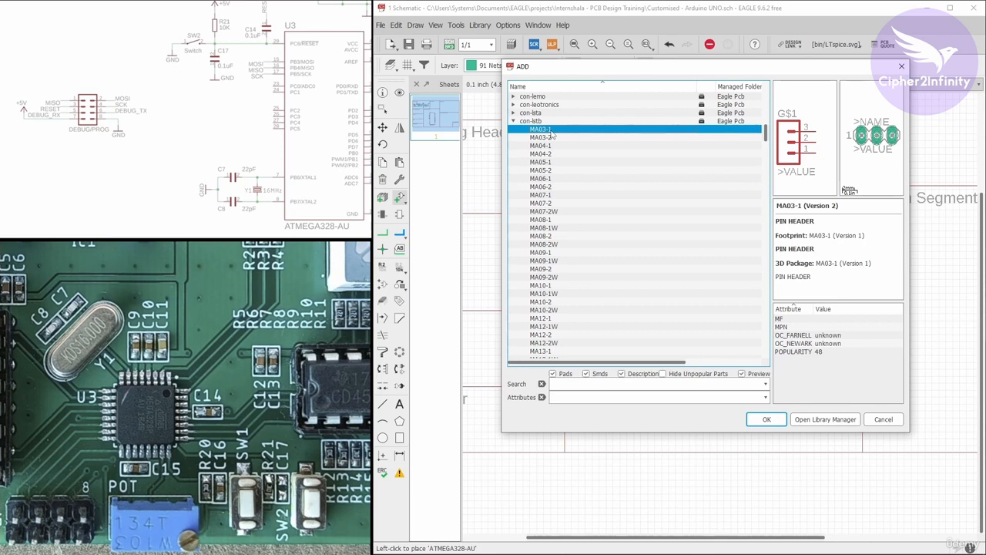
{"action": "left_click", "coordinate": [552, 137]}
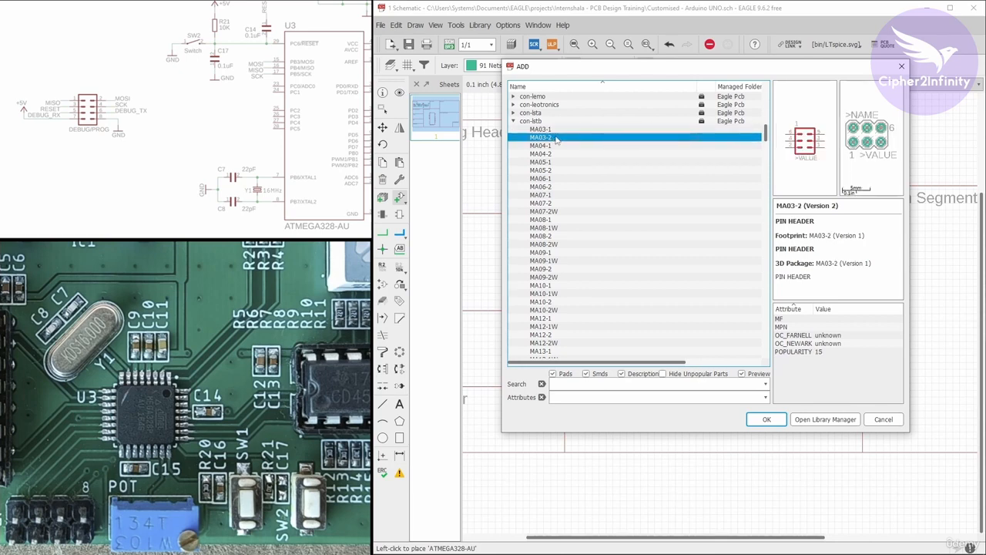
{"action": "key", "text": "Down"}
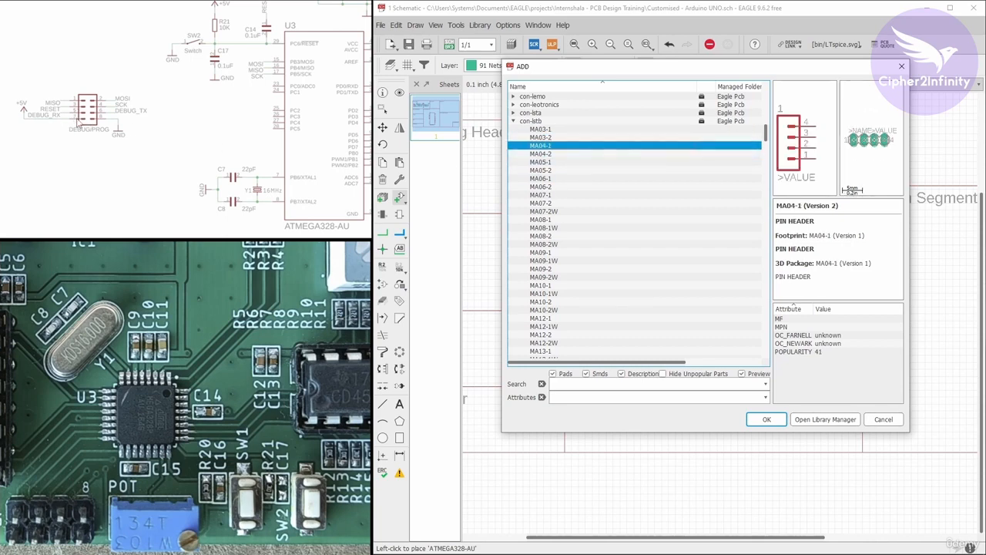
{"action": "scroll", "coordinate": [76, 119], "scroll_direction": "up", "scroll_amount": 3}
{"action": "left_click_drag", "start_coordinate": [86, 123], "coordinate": [131, 129]}
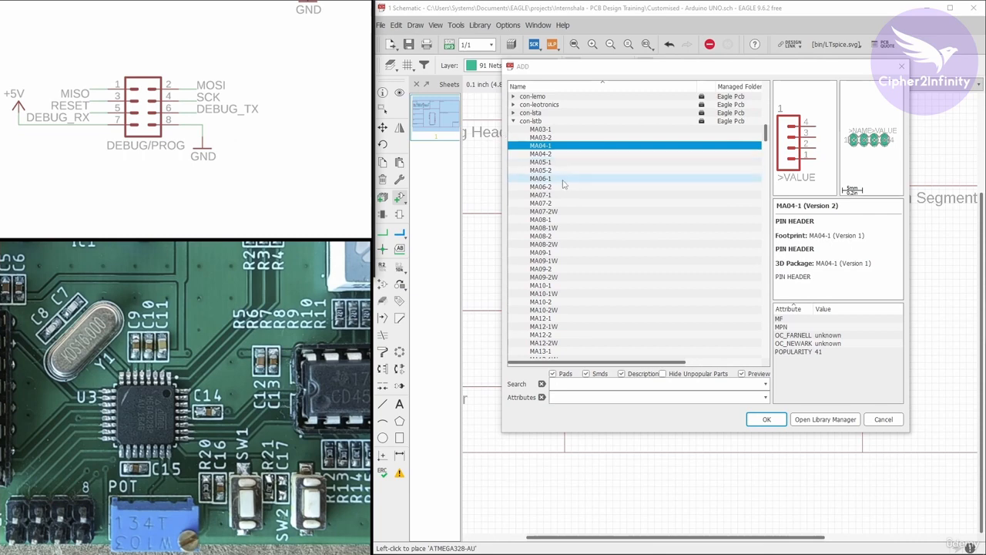
Place one MA04-2 pin header from the con-lstb library in the Prog / Debug Header block.
{"action": "left_click", "coordinate": [550, 154]}
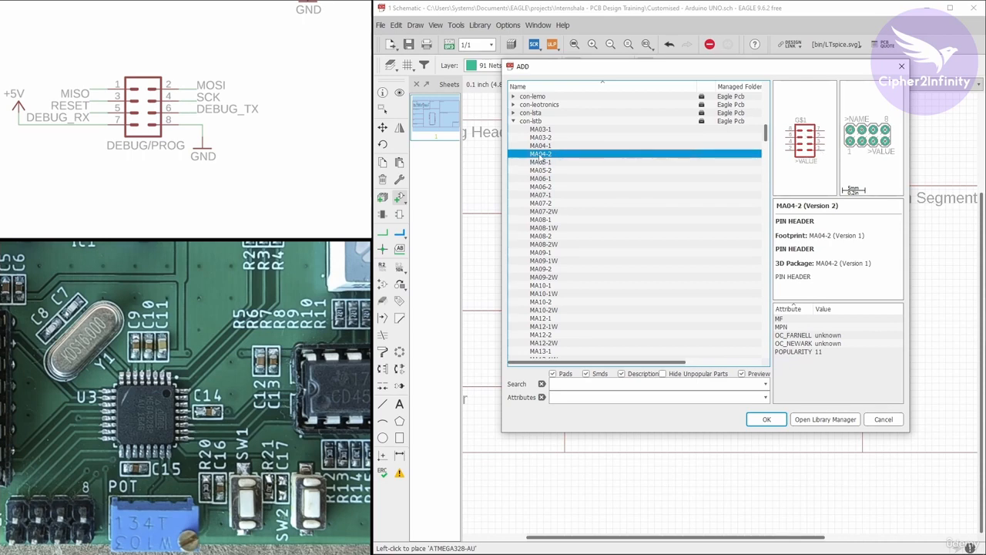
{"action": "left_click", "coordinate": [768, 420]}
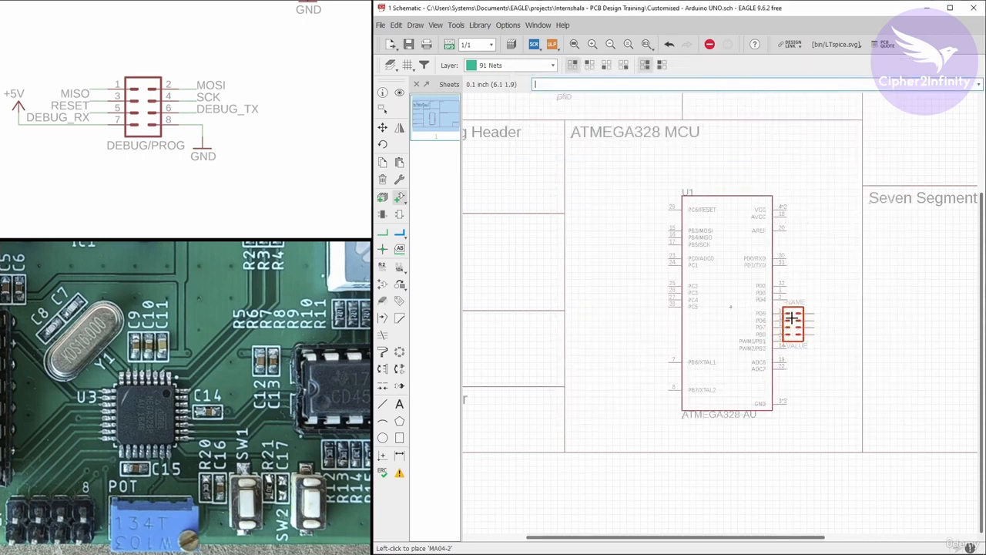
{"action": "scroll", "coordinate": [809, 286], "scroll_direction": "down", "scroll_amount": 3}
{"action": "scroll", "coordinate": [638, 212], "scroll_direction": "up", "scroll_amount": 3}
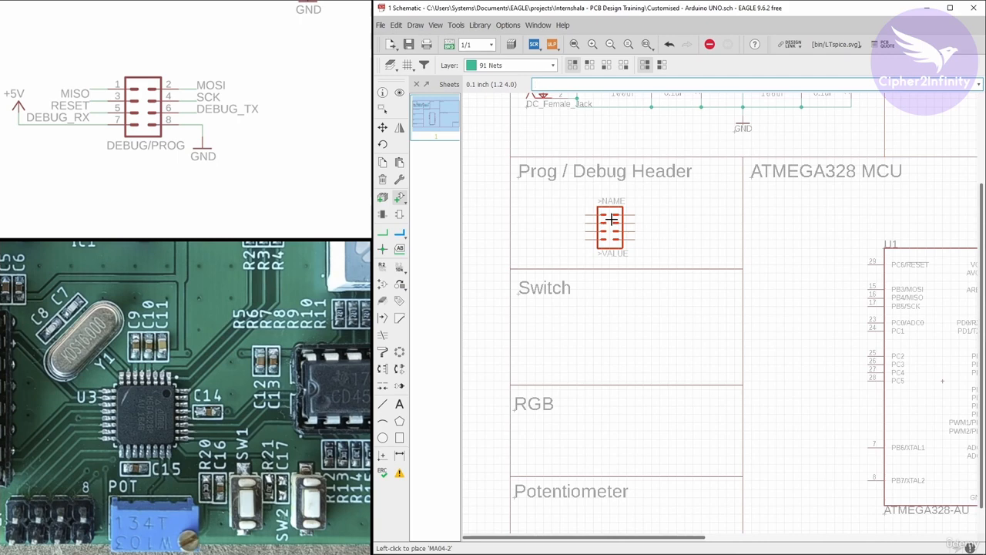
{"action": "left_click", "coordinate": [614, 216]}
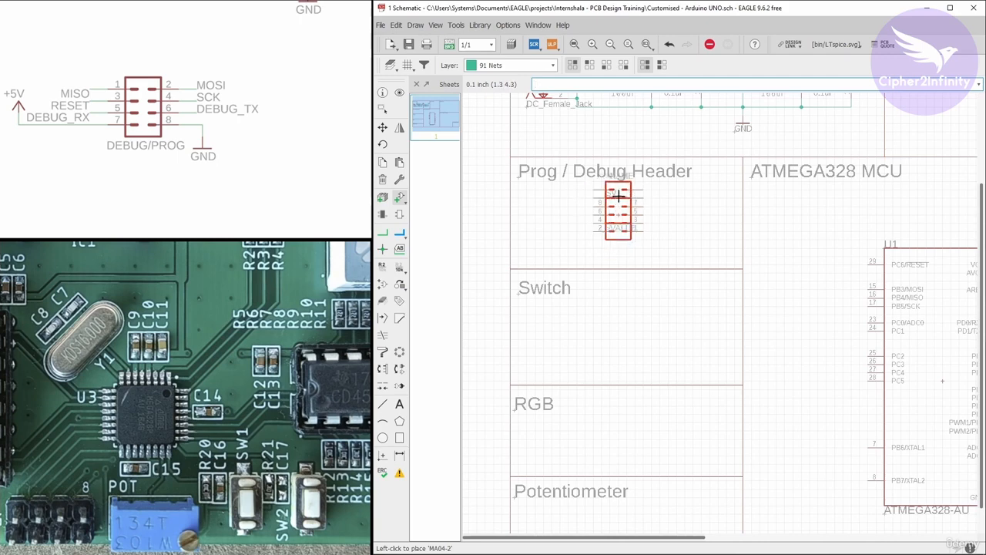
{"action": "key", "text": "Escape"}
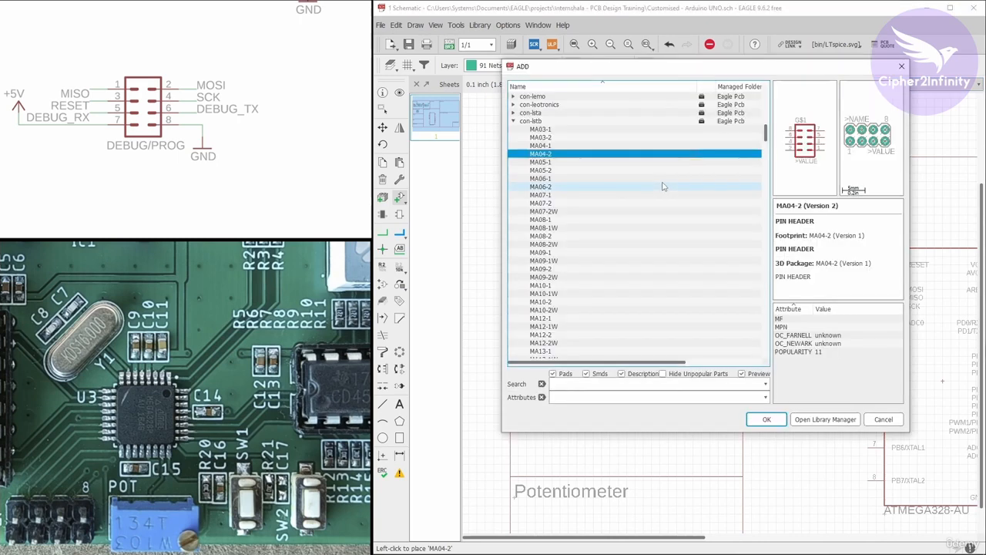
Collapse the con-lstb and PC_IC_ATMEGA328-AU libraries in the part list.
{"action": "left_click", "coordinate": [513, 121]}
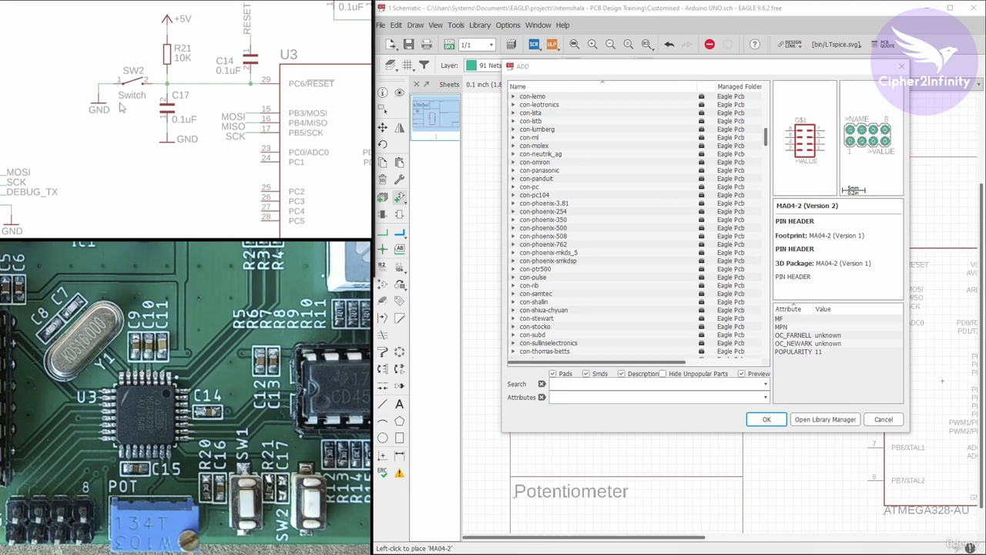
{"action": "scroll", "coordinate": [590, 186], "scroll_direction": "down", "scroll_amount": 15}
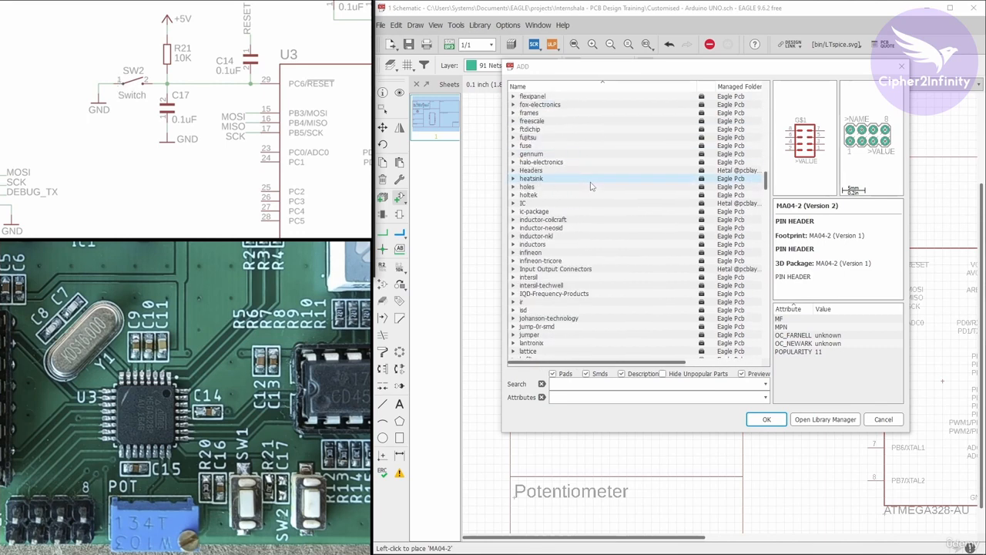
{"action": "scroll", "coordinate": [591, 185], "scroll_direction": "down", "scroll_amount": 20}
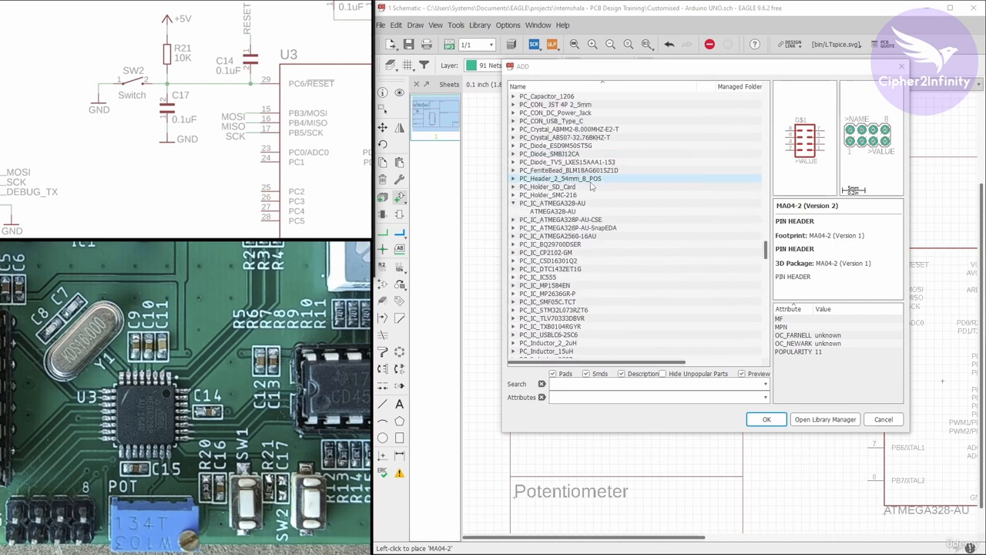
{"action": "left_click", "coordinate": [514, 204]}
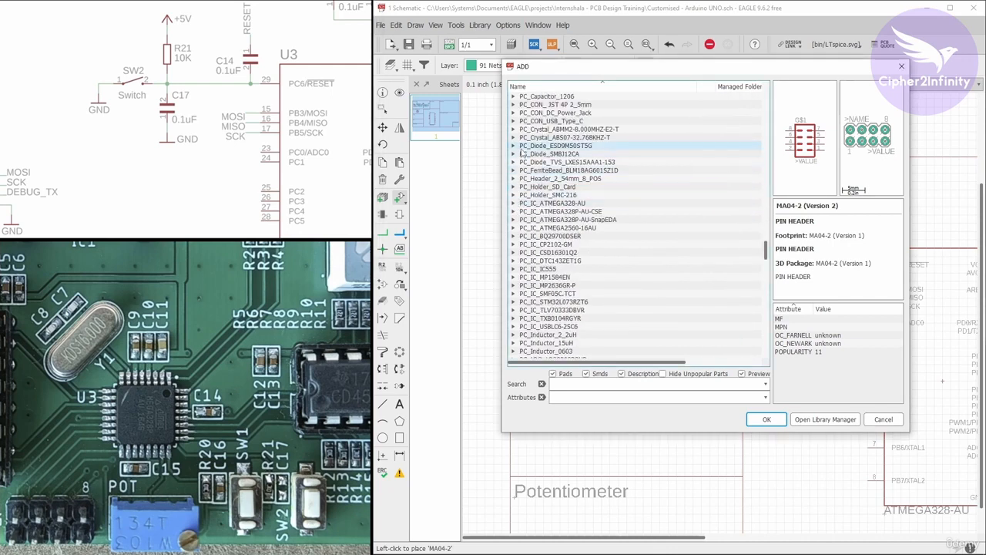
Place one 1437566-3 switch from the PC_Switch_1437566-3 library in the ATMEGA328 MCU block, beside the microcontroller's PC6/RESET pin.
{"action": "scroll", "coordinate": [531, 152], "scroll_direction": "down", "scroll_amount": 3}
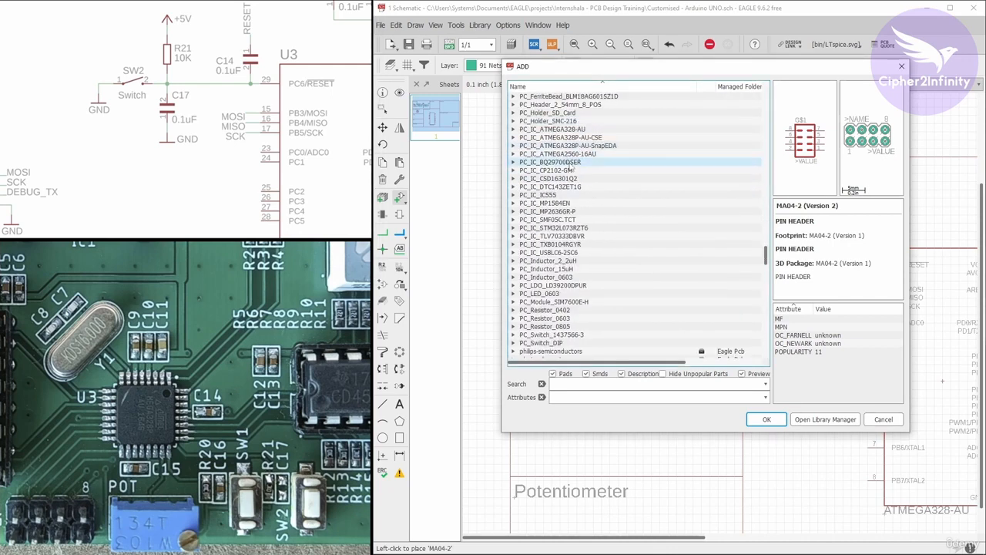
{"action": "scroll", "coordinate": [571, 171], "scroll_direction": "down", "scroll_amount": 2}
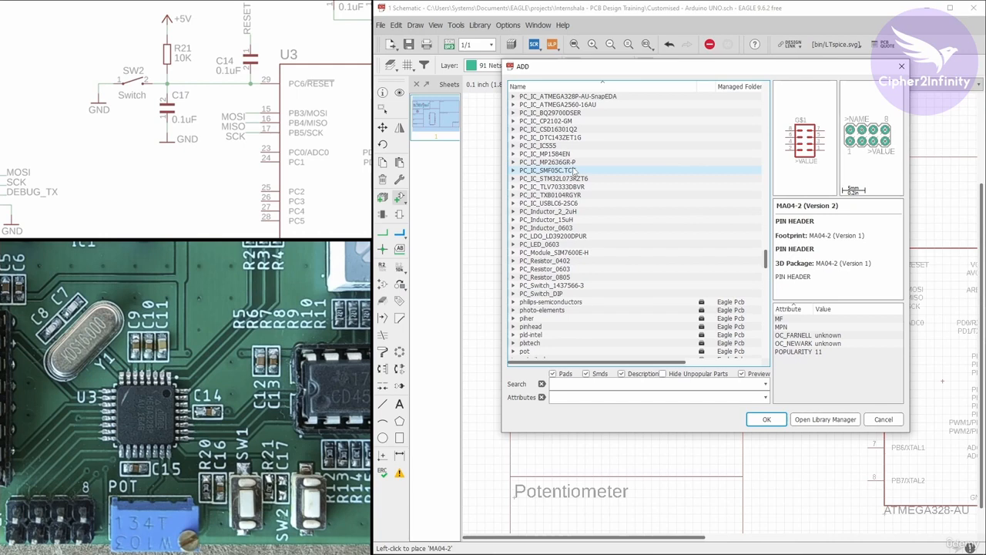
{"action": "left_click", "coordinate": [512, 285]}
{"action": "scroll", "coordinate": [555, 215], "scroll_direction": "down", "scroll_amount": 5}
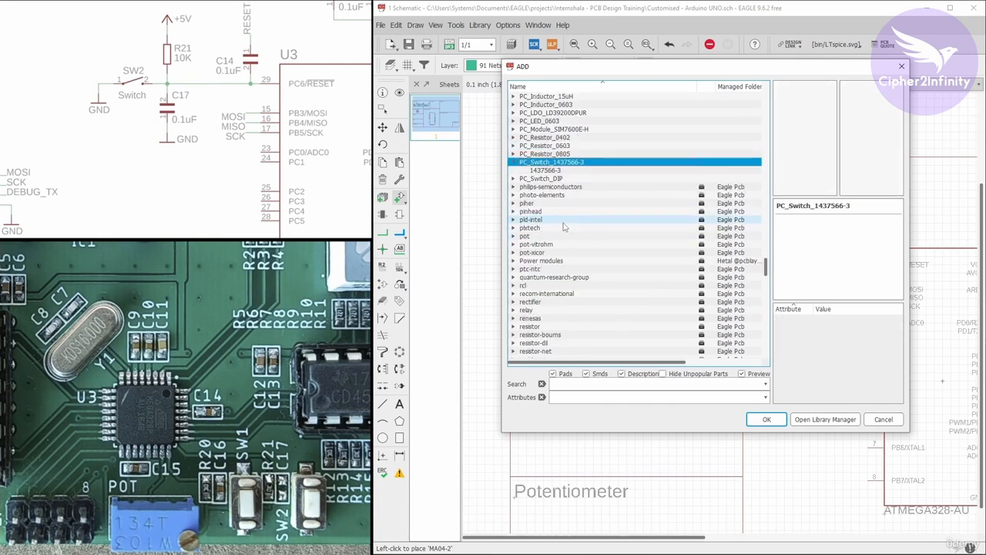
{"action": "left_click", "coordinate": [559, 170]}
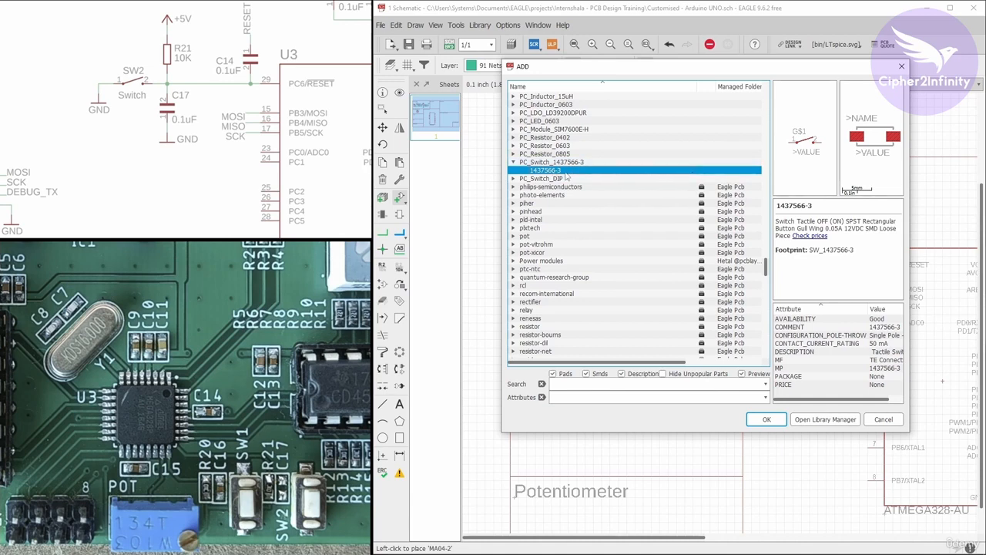
{"action": "left_click", "coordinate": [766, 419]}
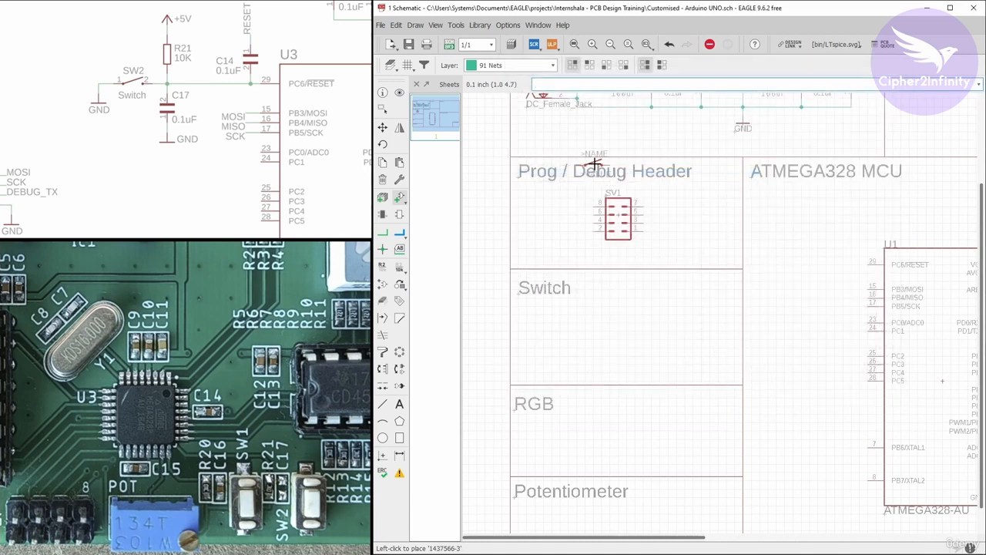
{"action": "scroll", "coordinate": [740, 249], "scroll_direction": "down", "scroll_amount": 1}
{"action": "scroll", "coordinate": [590, 228], "scroll_direction": "down", "scroll_amount": 3}
{"action": "scroll", "coordinate": [674, 242], "scroll_direction": "up", "scroll_amount": 4}
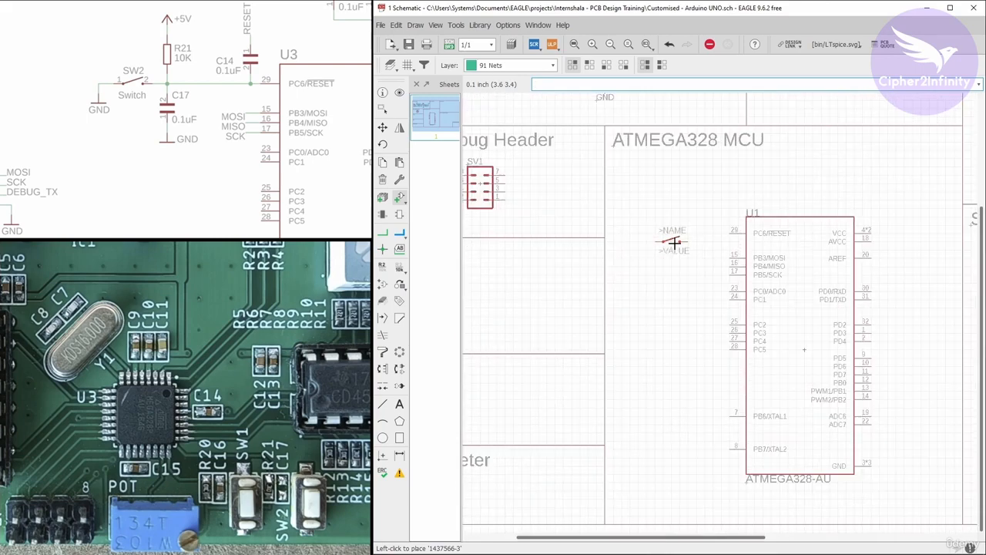
{"action": "left_click", "coordinate": [635, 232]}
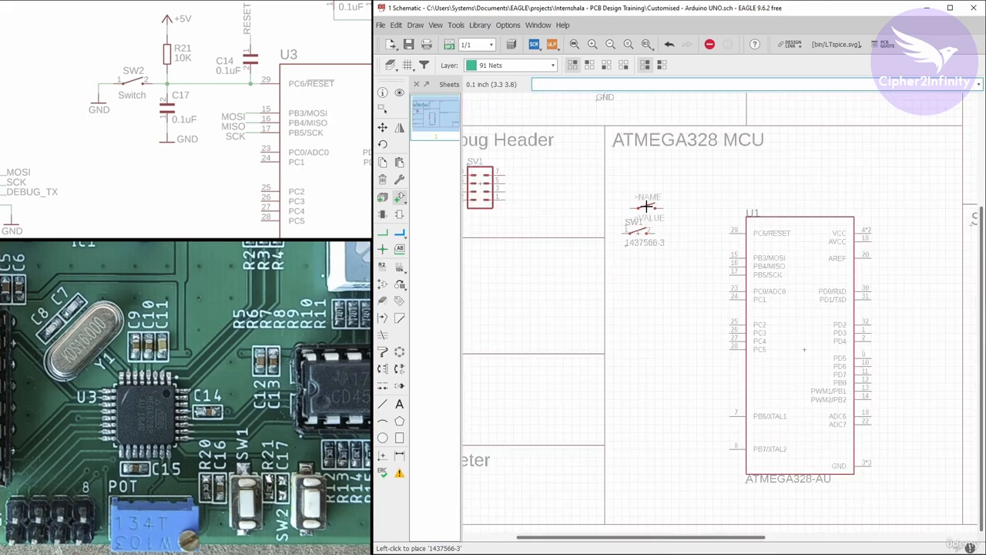
{"action": "key", "text": "Escape"}
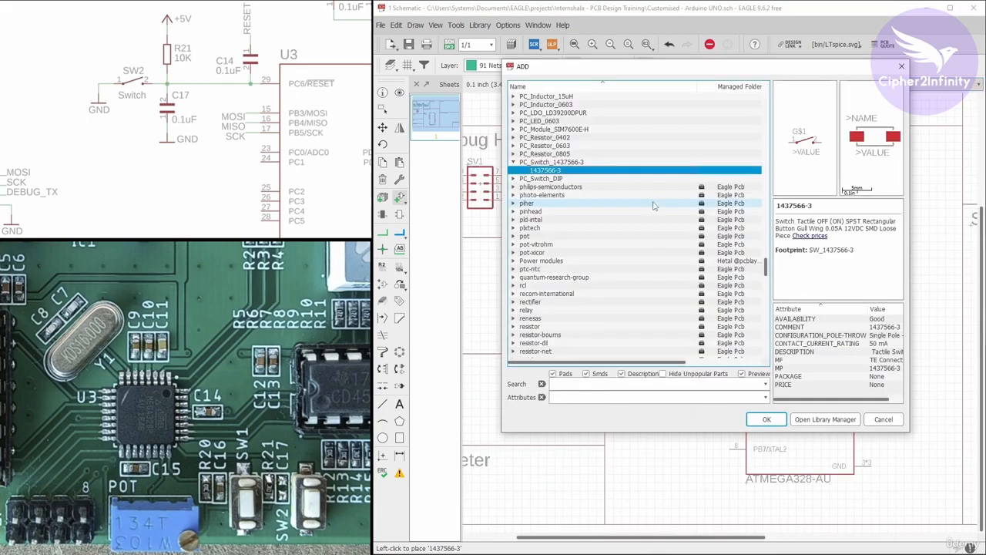
Examine the crystal circuit at the PB6/XTAL1 and PB7/XTAL2 pins in the reference schematic.
{"action": "scroll", "coordinate": [157, 109], "scroll_direction": "down", "scroll_amount": 2}
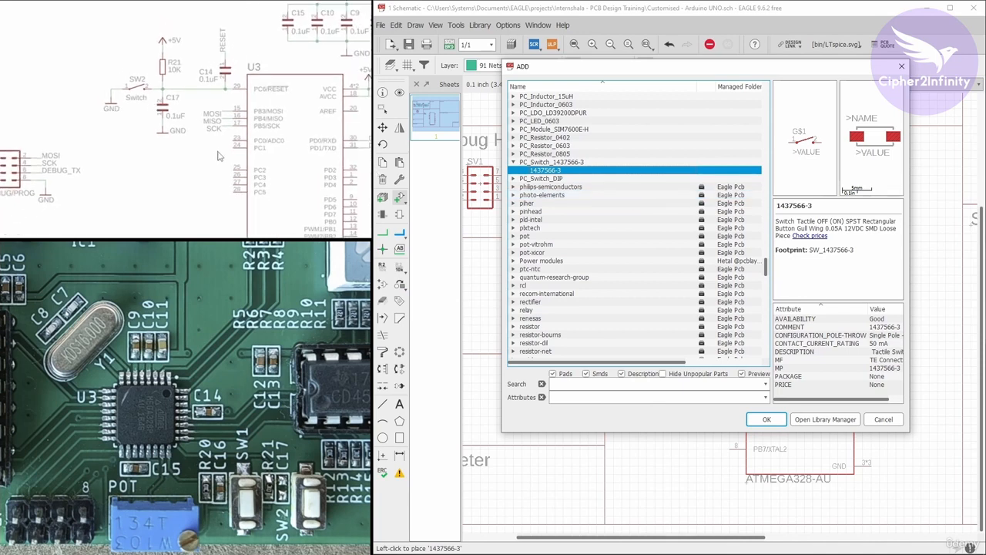
{"action": "left_click_drag", "start_coordinate": [218, 151], "coordinate": [204, 88]}
{"action": "left_click_drag", "start_coordinate": [221, 171], "coordinate": [217, 140]}
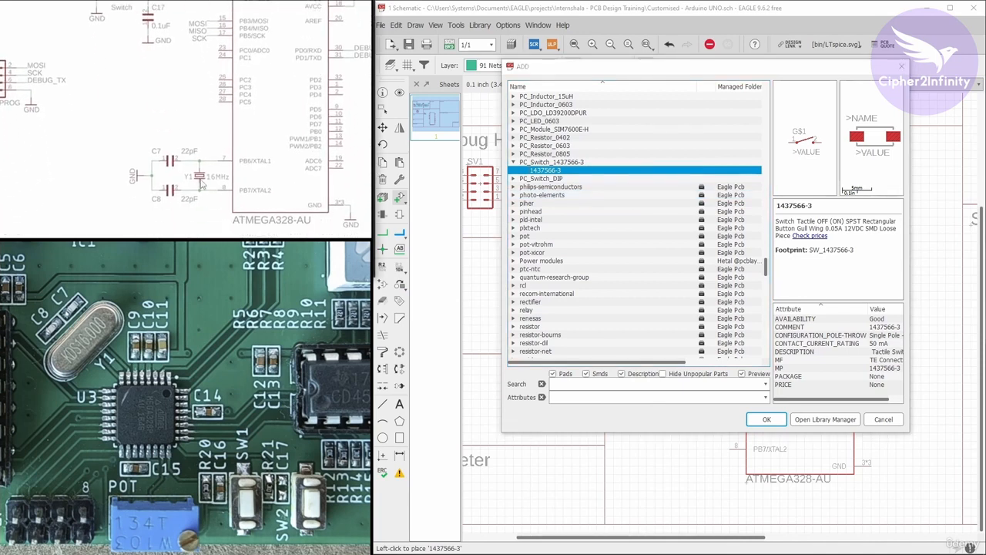
{"action": "scroll", "coordinate": [200, 179], "scroll_direction": "up", "scroll_amount": 3}
{"action": "left_click_drag", "start_coordinate": [207, 197], "coordinate": [206, 174]}
{"action": "scroll", "coordinate": [206, 174], "scroll_direction": "up", "scroll_amount": 1}
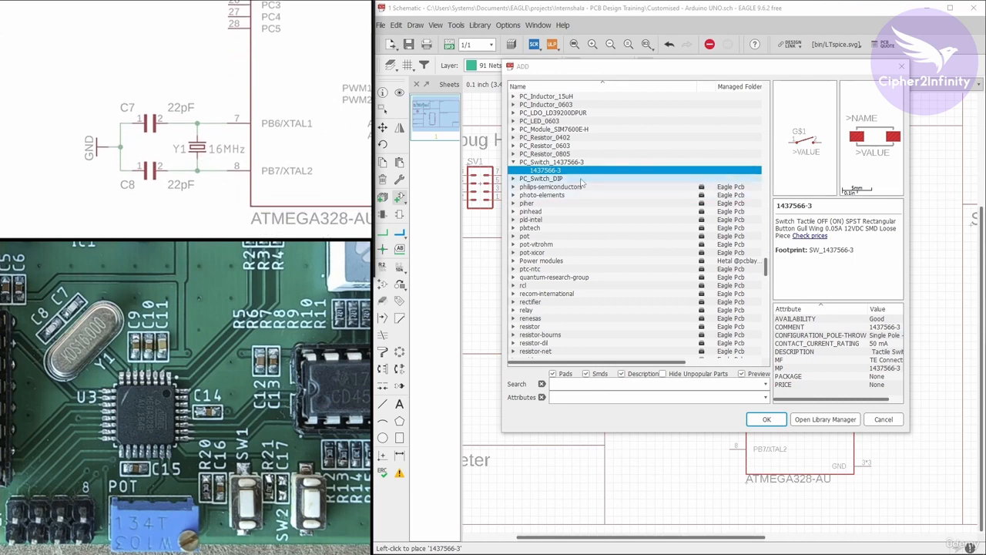
Collapse the PC_Switch_1437566-3 library and expand the CRYSTAL-16MHZ entry of the SparkFun-Clocks library.
{"action": "left_click", "coordinate": [512, 163]}
{"action": "scroll", "coordinate": [549, 160], "scroll_direction": "down", "scroll_amount": 20}
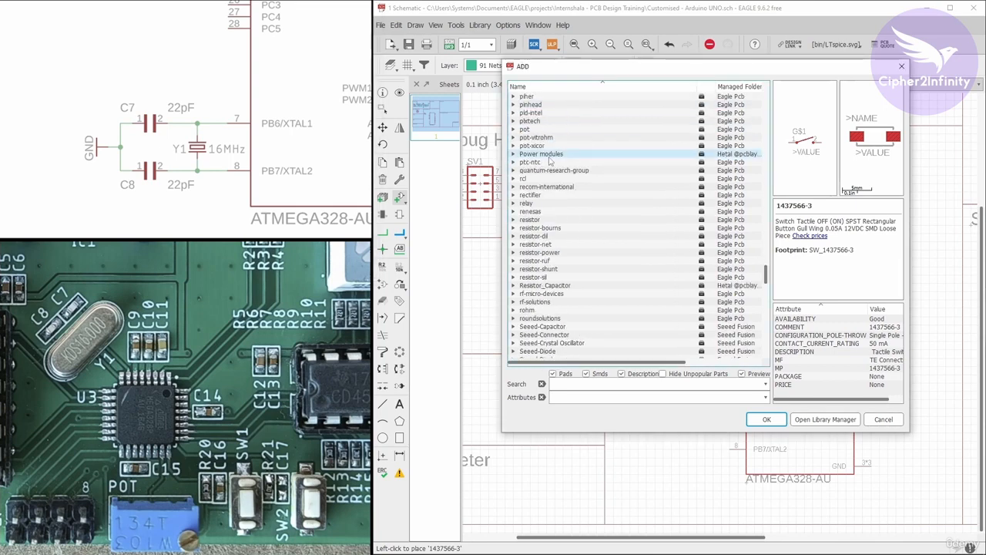
{"action": "scroll", "coordinate": [549, 161], "scroll_direction": "down", "scroll_amount": 4}
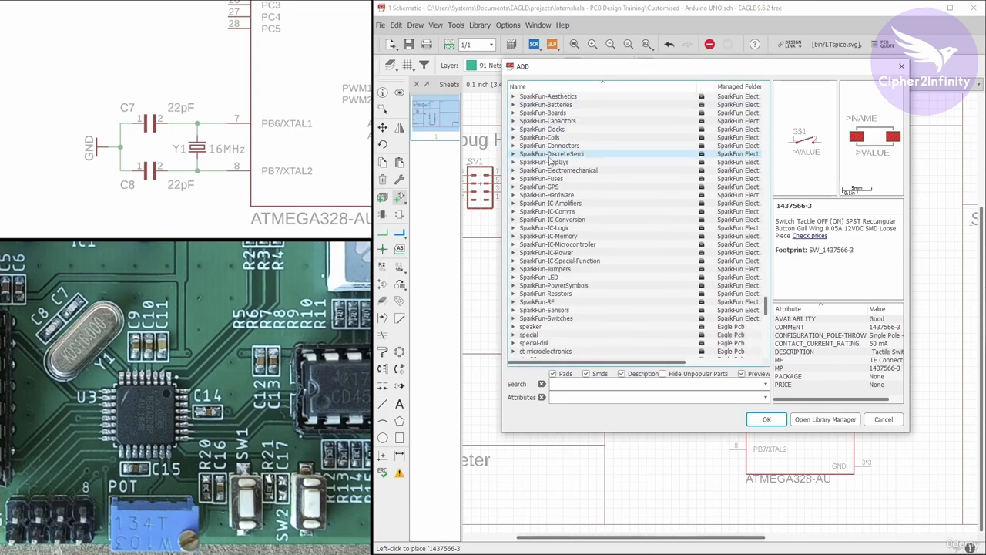
{"action": "scroll", "coordinate": [549, 161], "scroll_direction": "up", "scroll_amount": 1}
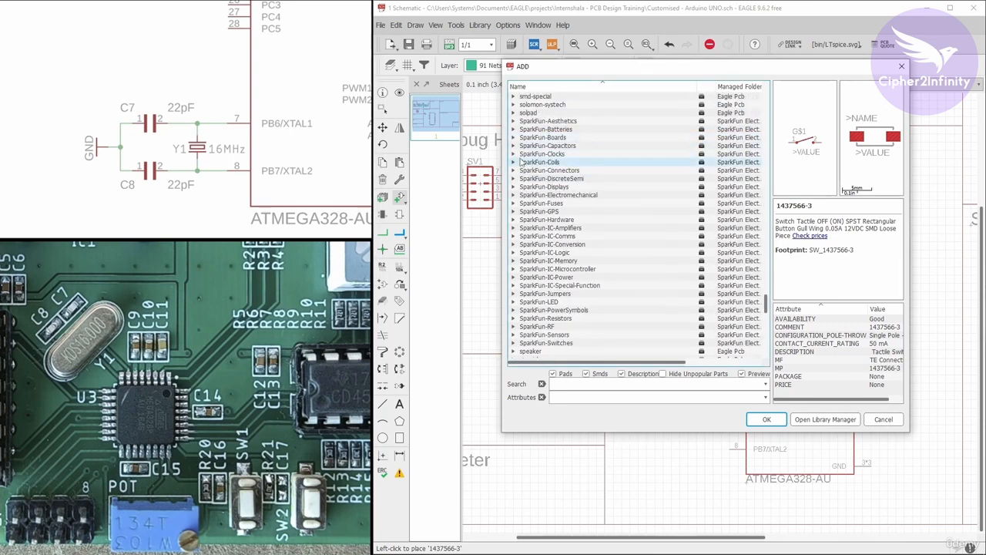
{"action": "left_click", "coordinate": [514, 155]}
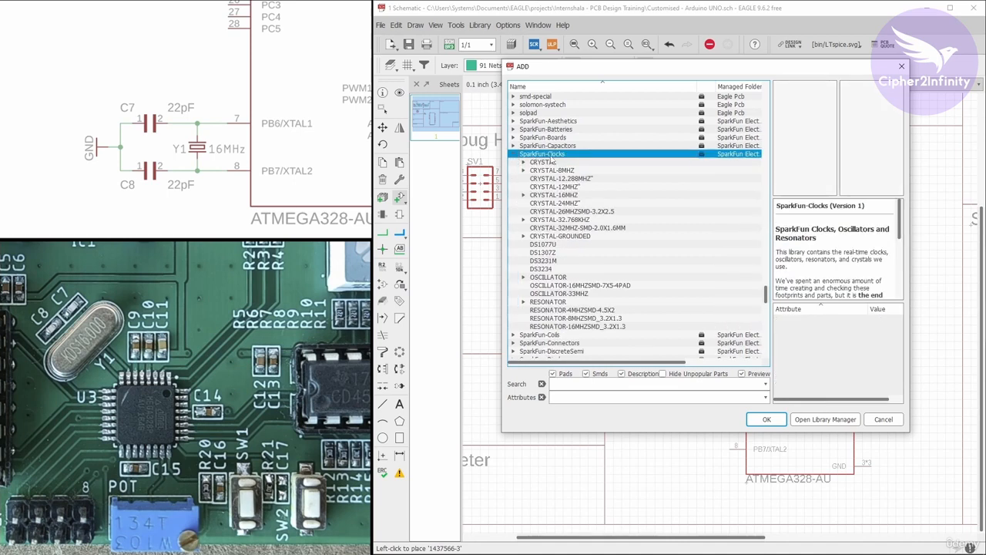
{"action": "scroll", "coordinate": [551, 160], "scroll_direction": "down", "scroll_amount": 1}
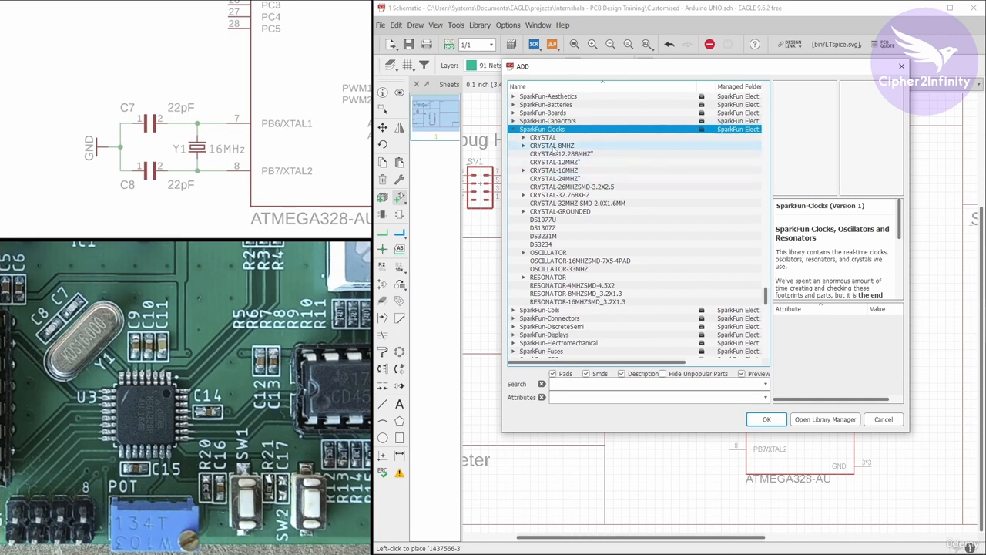
{"action": "left_click", "coordinate": [523, 170]}
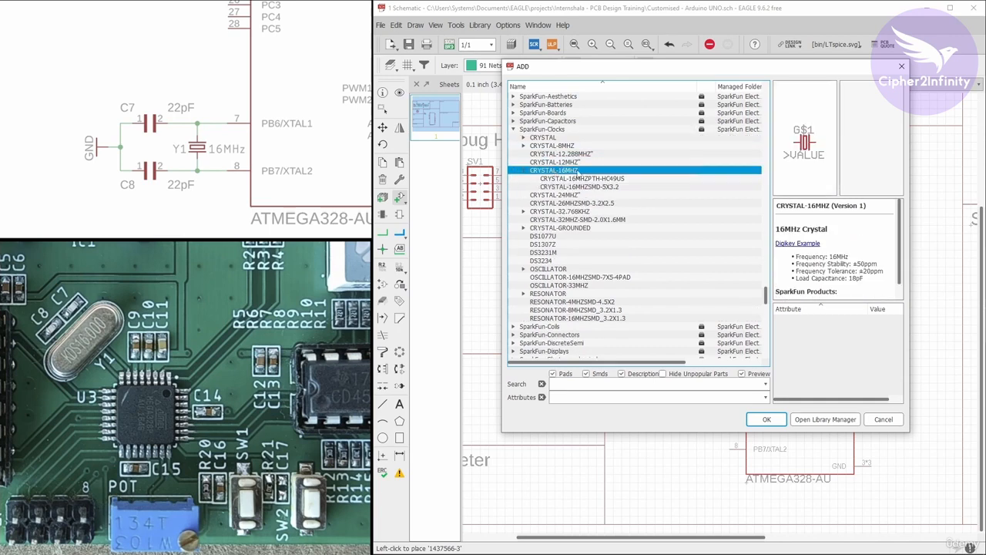
Compare the two 16 MHz crystal variants, place one CRYSTAL-16MHZPTH-HC49US beside the microcontroller's XTAL pins, and finish adding parts.
{"action": "left_click", "coordinate": [578, 179]}
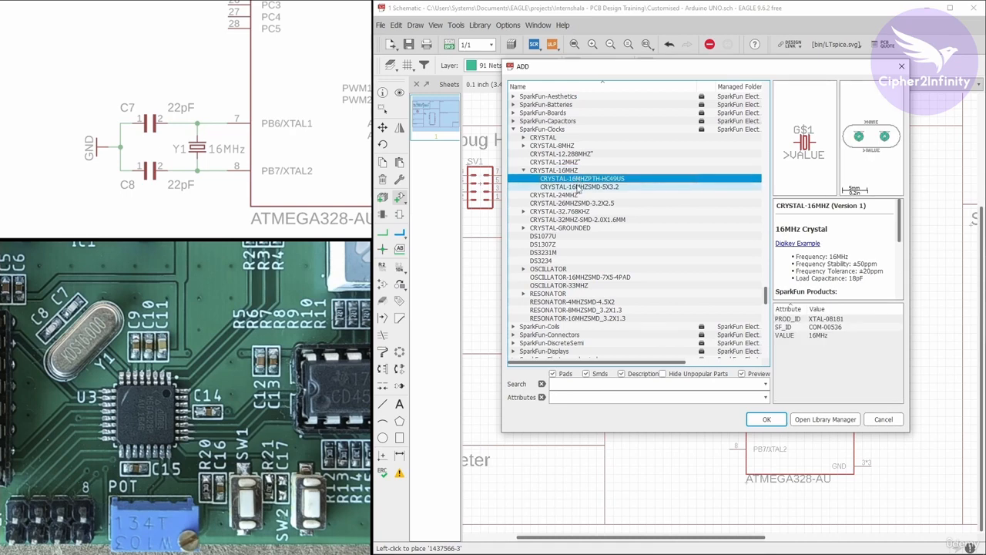
{"action": "left_click", "coordinate": [578, 186]}
{"action": "left_click", "coordinate": [579, 179]}
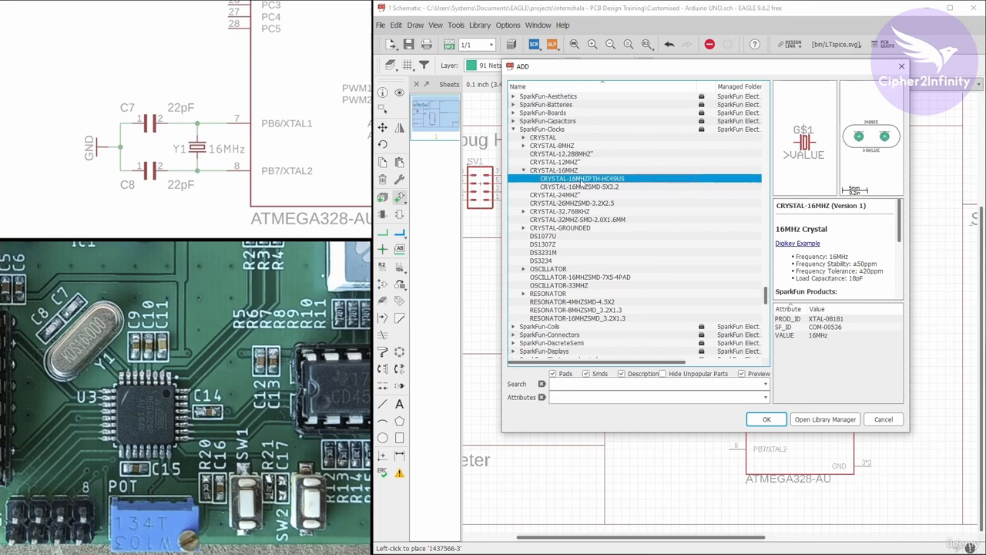
{"action": "left_click", "coordinate": [766, 419]}
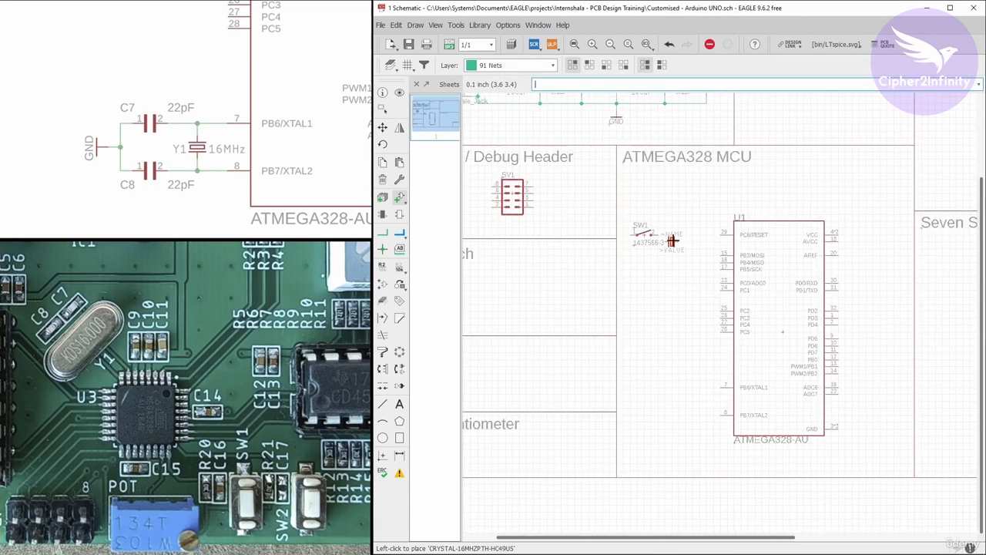
{"action": "scroll", "coordinate": [678, 316], "scroll_direction": "up", "scroll_amount": 3}
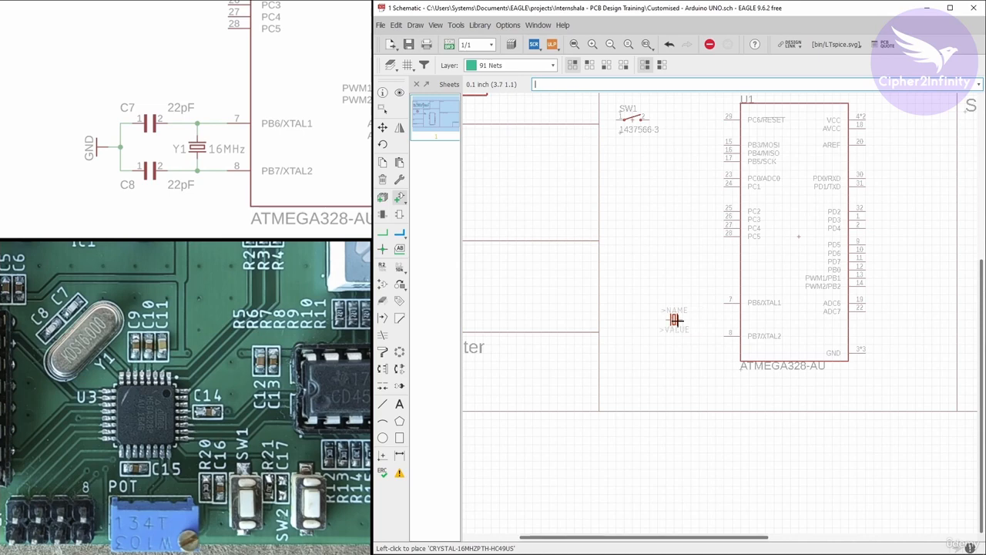
{"action": "left_click", "coordinate": [675, 320]}
{"action": "key", "text": "Escape"}
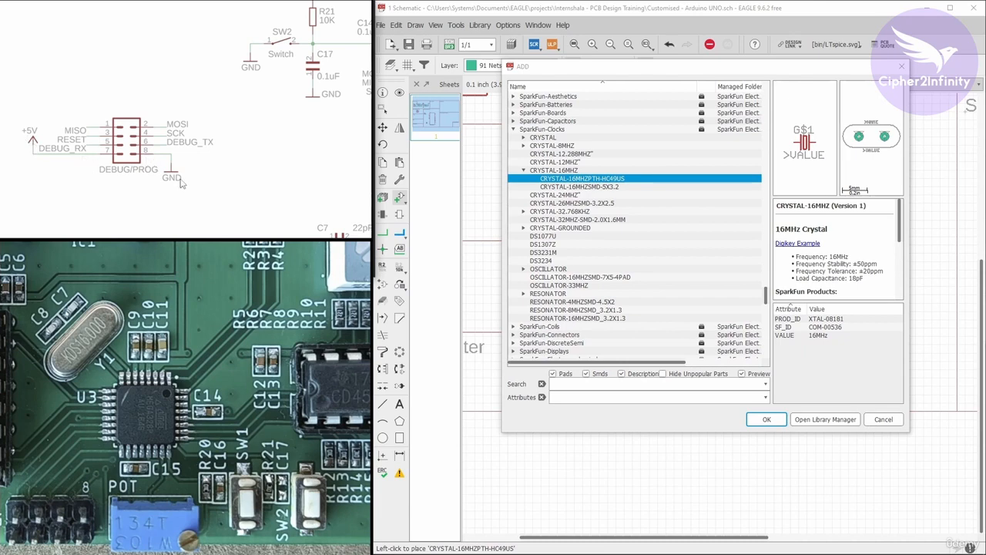
{"action": "left_click", "coordinate": [883, 419]}
Copy the +5V supply symbol from the Power Supply block into the Prog / Debug Header block, beside header SV1.
{"action": "scroll", "coordinate": [855, 384], "scroll_direction": "down", "scroll_amount": 2}
{"action": "scroll", "coordinate": [680, 228], "scroll_direction": "down", "scroll_amount": 1}
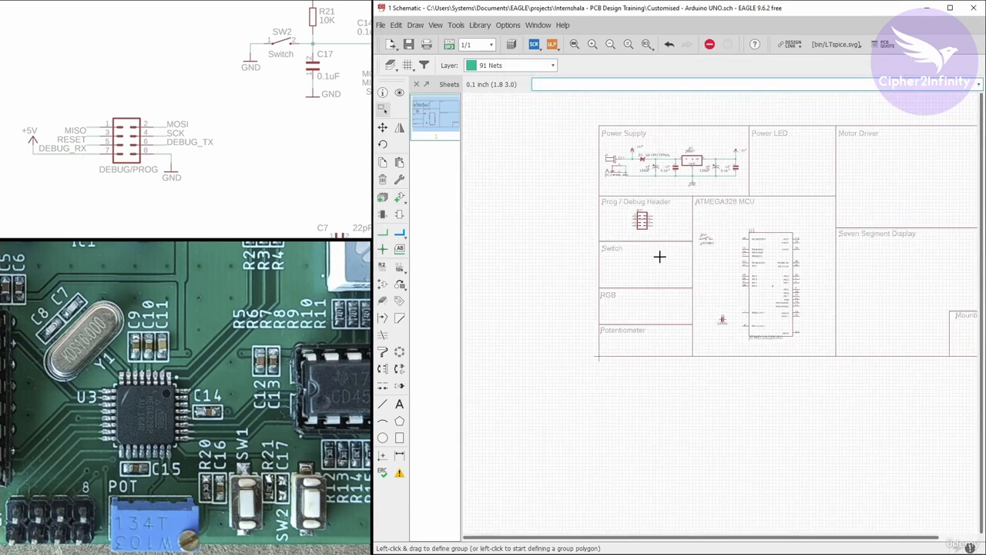
{"action": "scroll", "coordinate": [732, 165], "scroll_direction": "up", "scroll_amount": 3}
{"action": "scroll", "coordinate": [735, 144], "scroll_direction": "up", "scroll_amount": 2}
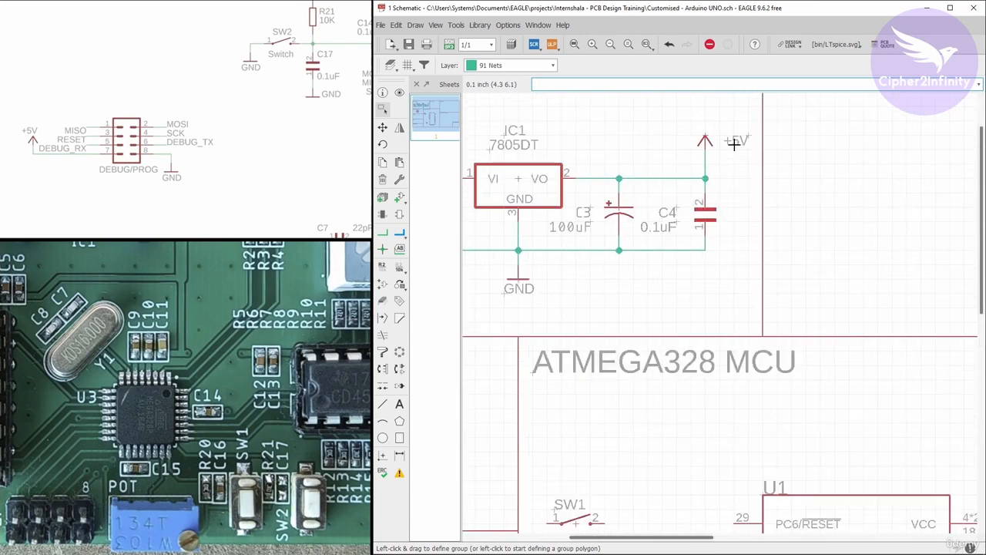
{"action": "left_click", "coordinate": [382, 162]}
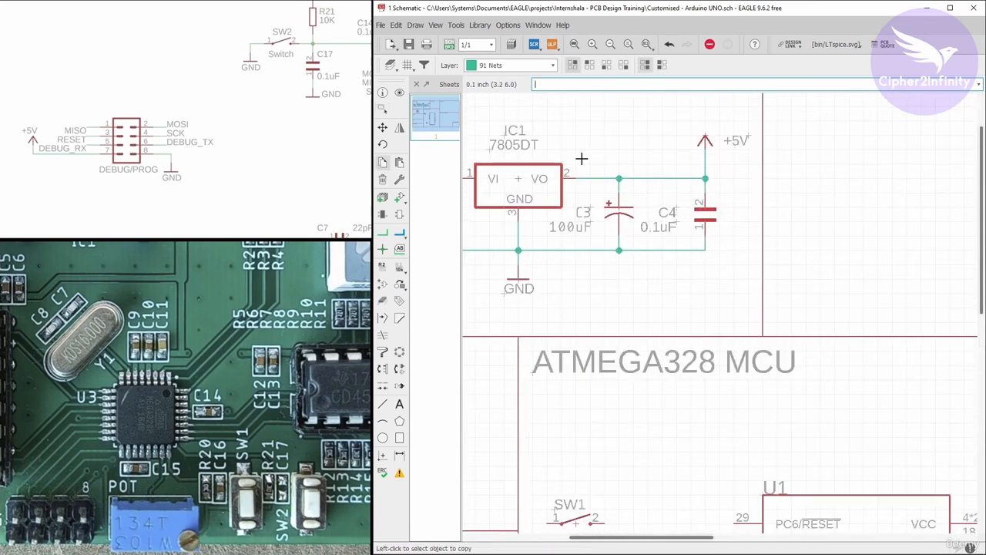
{"action": "left_click", "coordinate": [705, 140]}
{"action": "scroll", "coordinate": [804, 145], "scroll_direction": "down", "scroll_amount": 4}
{"action": "scroll", "coordinate": [577, 260], "scroll_direction": "up", "scroll_amount": 3}
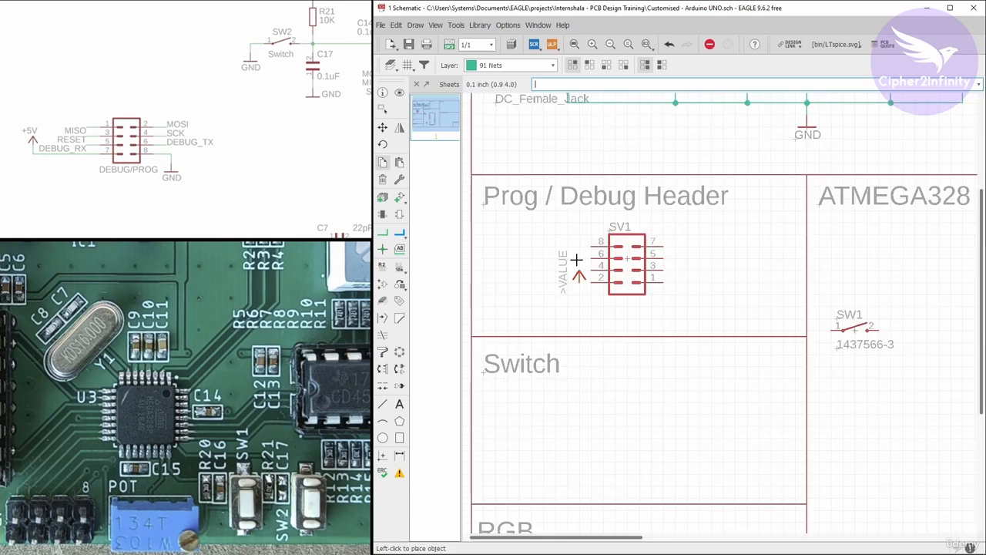
{"action": "left_click", "coordinate": [531, 232]}
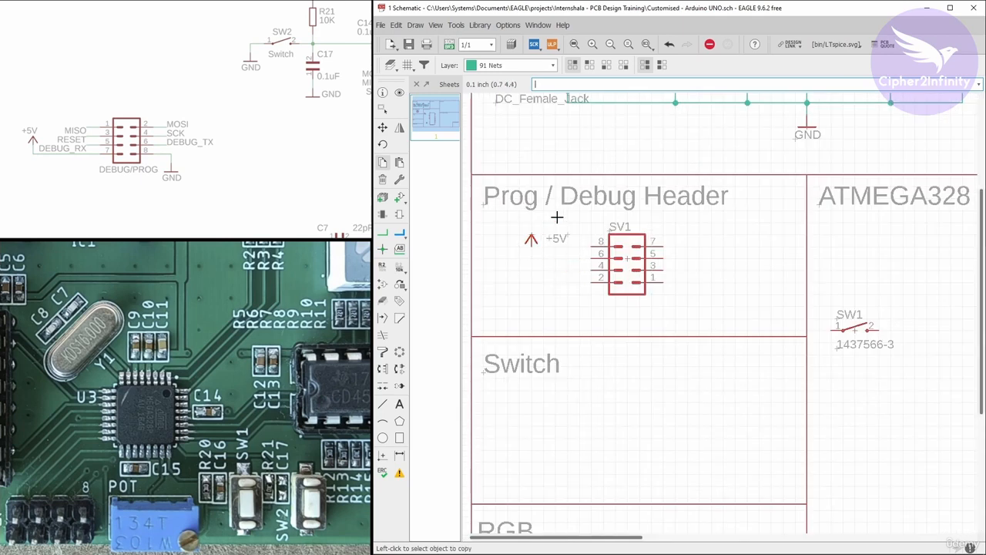
Copy the Power Supply block's GND symbol to the lower side of header SV1, and check the reset switch circuit in the reference schematic.
{"action": "left_click", "coordinate": [808, 125]}
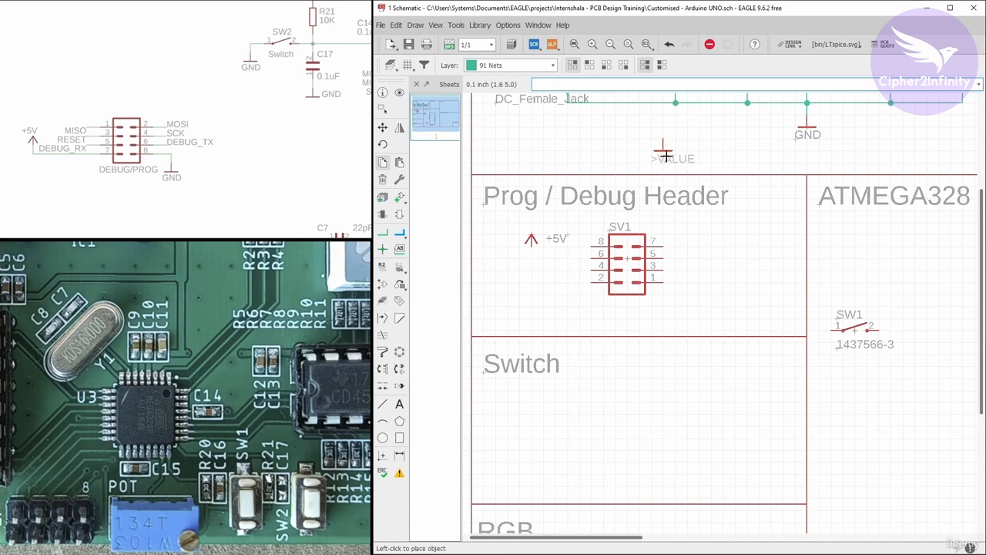
{"action": "left_click", "coordinate": [699, 305]}
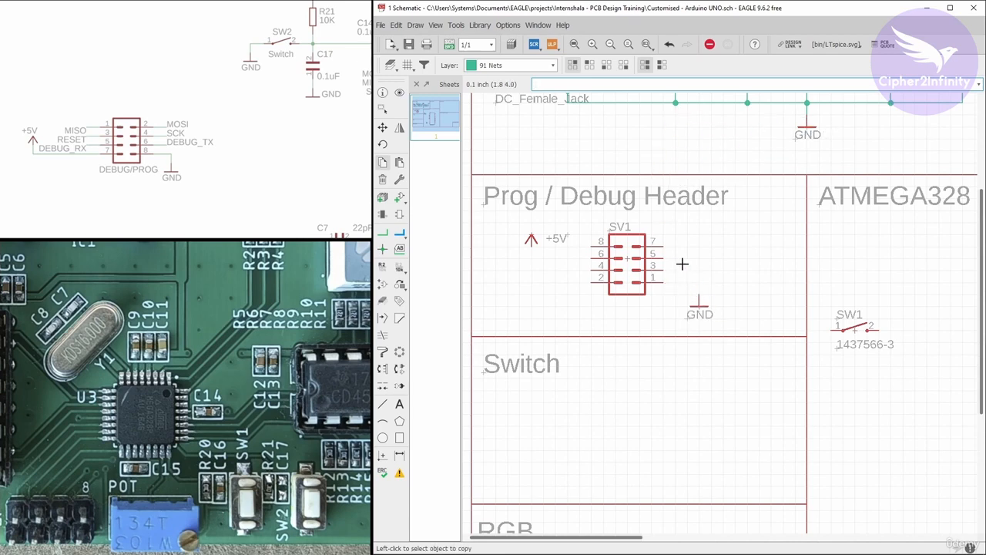
{"action": "left_click_drag", "start_coordinate": [254, 167], "coordinate": [85, 213]}
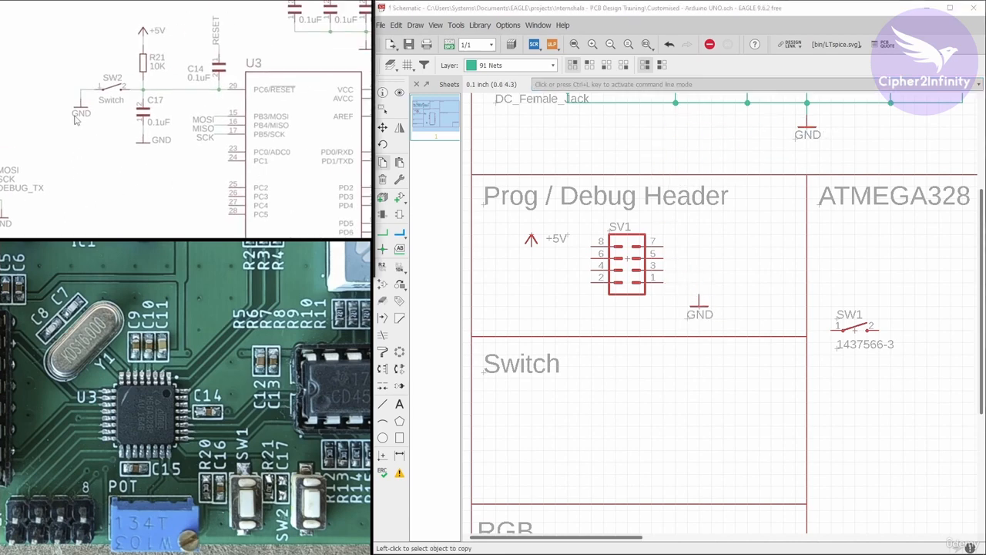
{"action": "left_click", "coordinate": [650, 293]}
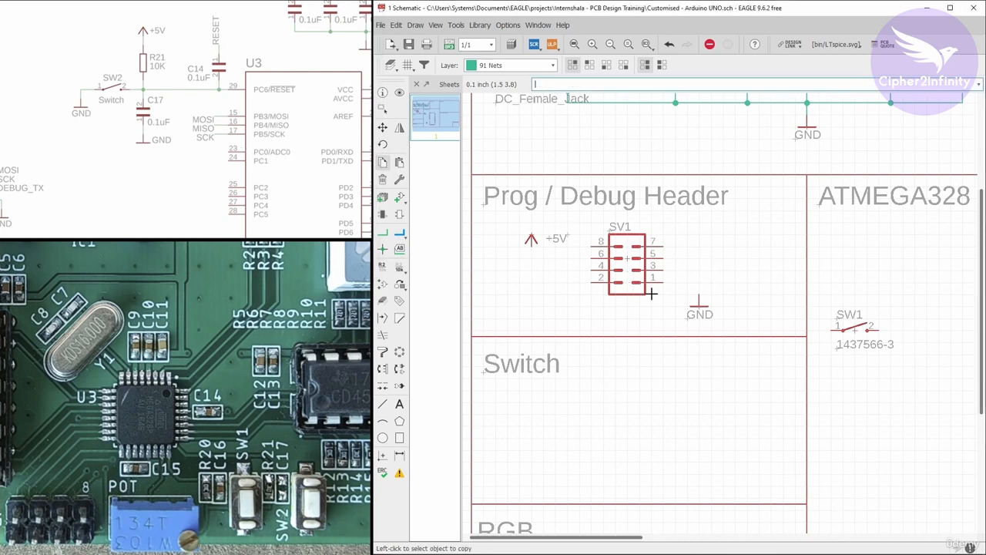
Copy the Prog / Debug Header block's GND symbol into the ATMEGA328 MCU block, below switch SW1's first pin.
{"action": "left_click", "coordinate": [701, 306]}
{"action": "scroll", "coordinate": [603, 242], "scroll_direction": "down", "scroll_amount": 3}
{"action": "scroll", "coordinate": [678, 289], "scroll_direction": "up", "scroll_amount": 5}
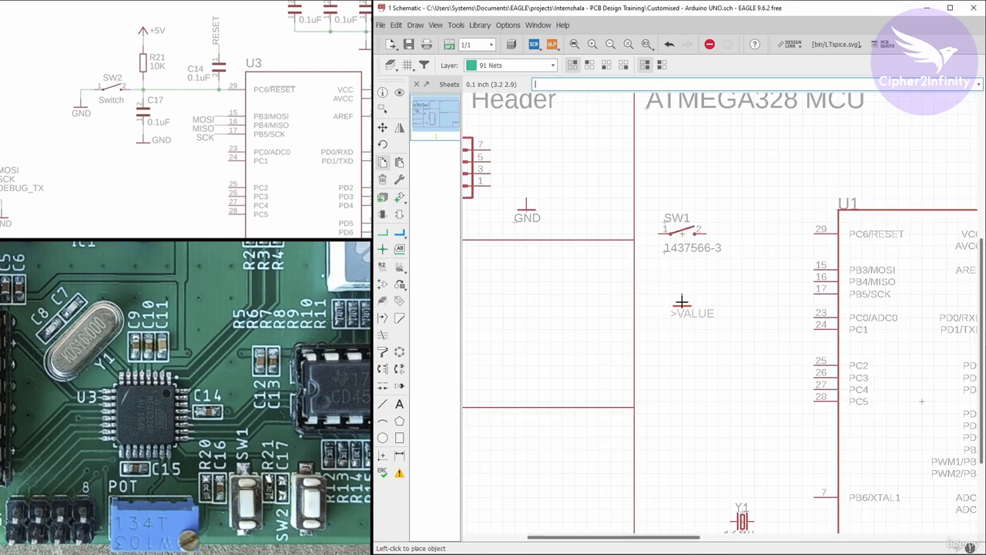
{"action": "left_click", "coordinate": [643, 266]}
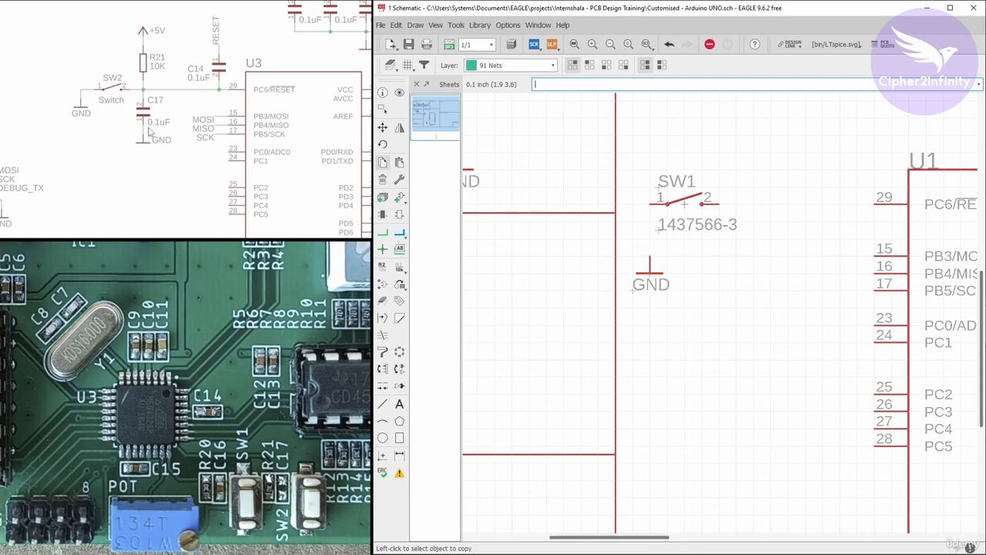
Copy the 0.1uF capacitor C4 from the Power Supply block to the lower right of switch SW1.
{"action": "scroll", "coordinate": [608, 270], "scroll_direction": "down", "scroll_amount": 5}
{"action": "scroll", "coordinate": [697, 185], "scroll_direction": "up", "scroll_amount": 6}
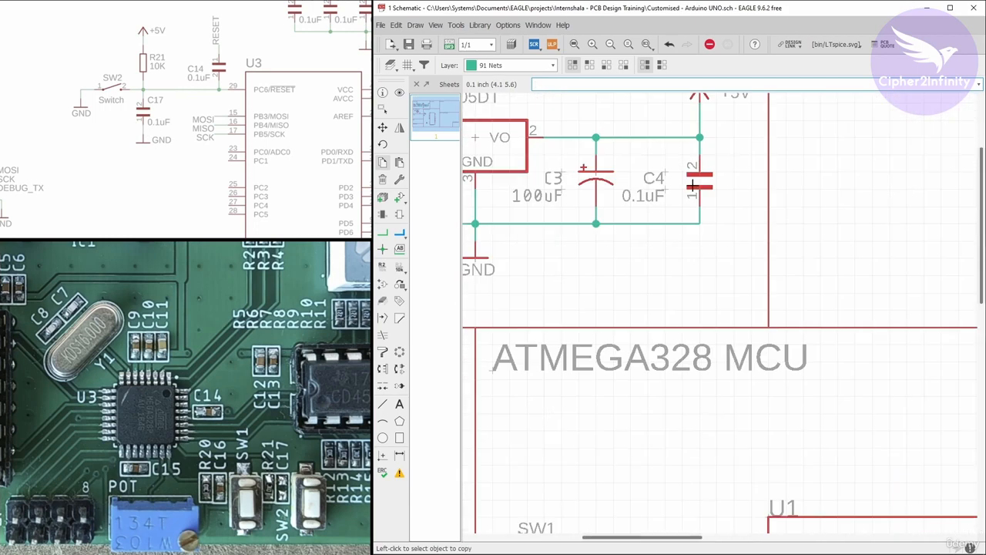
{"action": "left_click", "coordinate": [700, 185]}
{"action": "scroll", "coordinate": [701, 185], "scroll_direction": "down", "scroll_amount": 5}
{"action": "scroll", "coordinate": [616, 330], "scroll_direction": "up", "scroll_amount": 5}
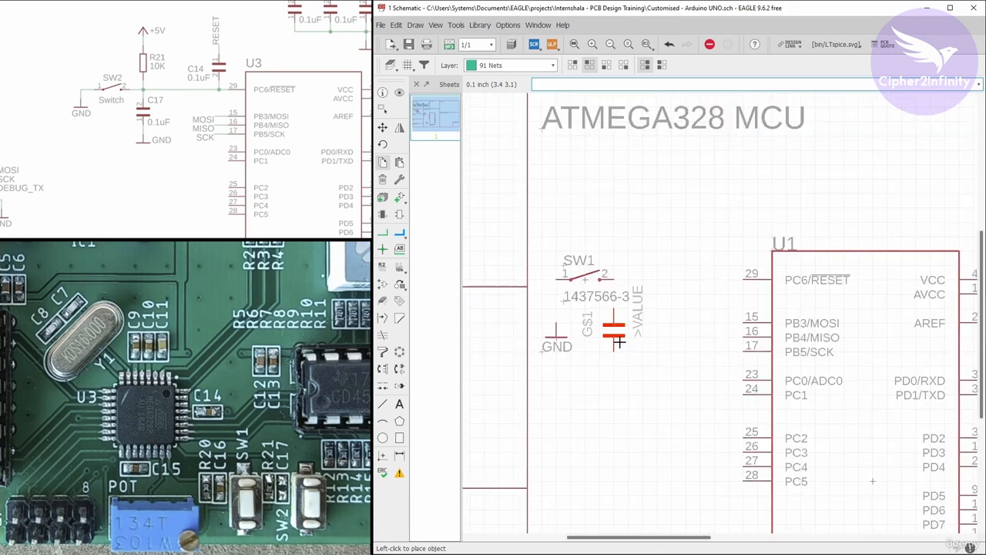
{"action": "left_click", "coordinate": [647, 332]}
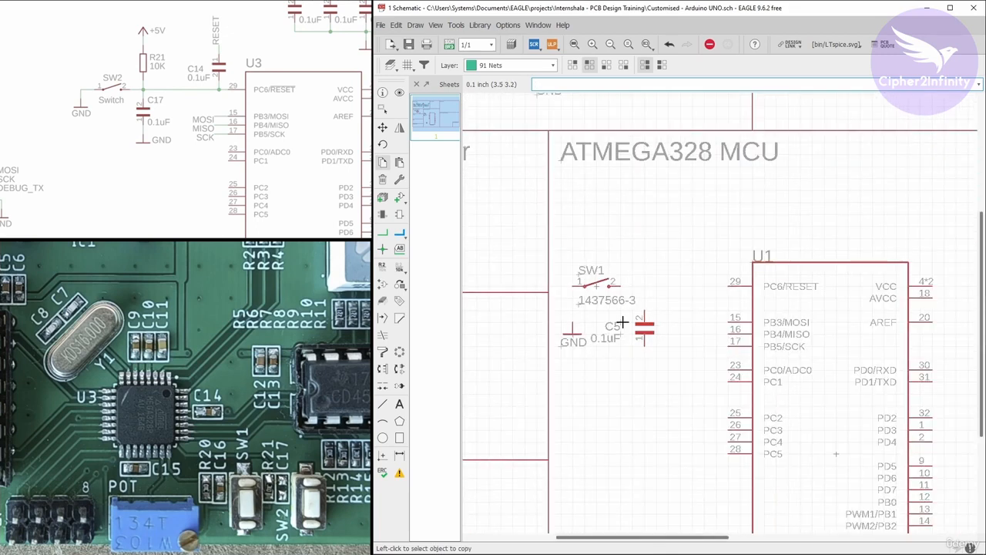
Copy the GND symbol near switch SW1 to directly below capacitor C5.
{"action": "scroll", "coordinate": [573, 341], "scroll_direction": "up", "scroll_amount": 2}
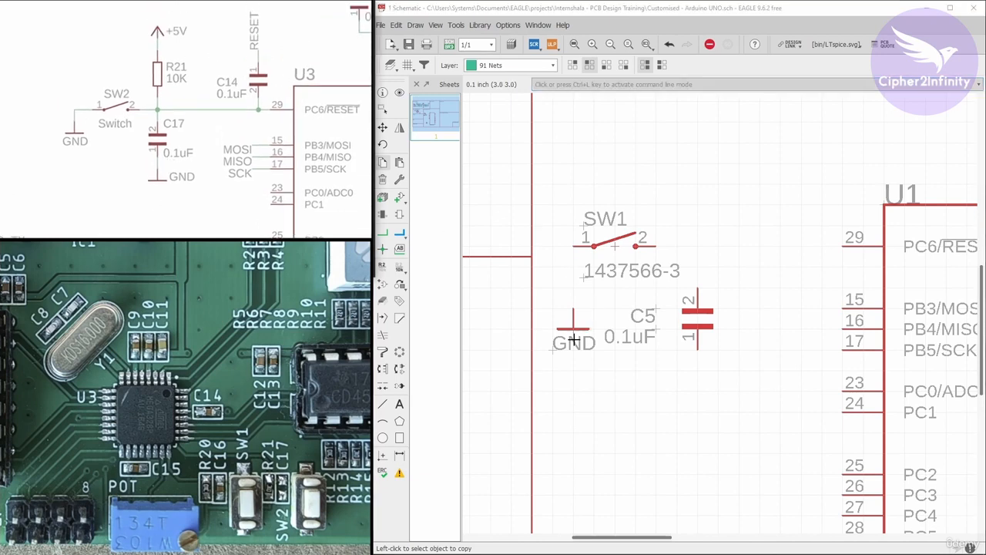
{"action": "scroll", "coordinate": [572, 340], "scroll_direction": "up", "scroll_amount": 1}
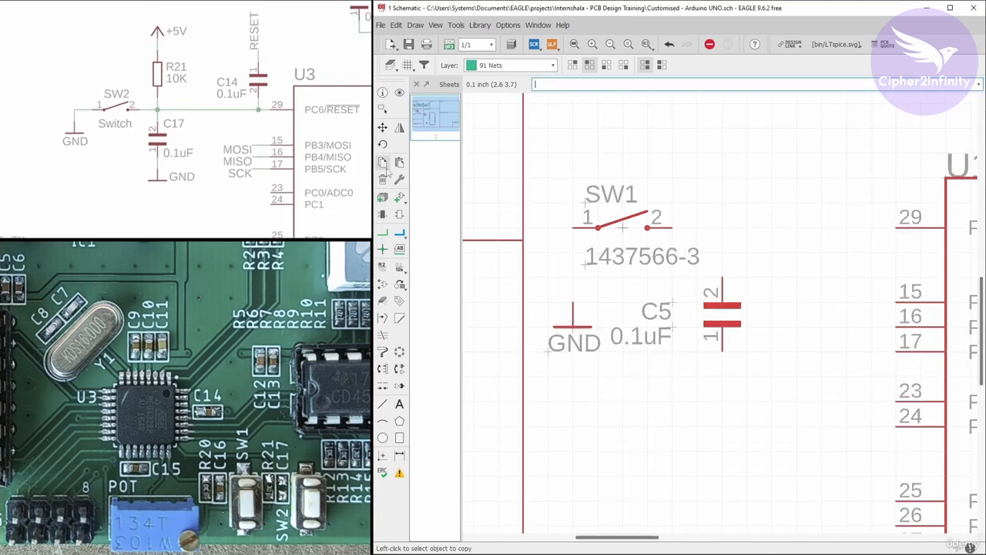
{"action": "left_click", "coordinate": [572, 327]}
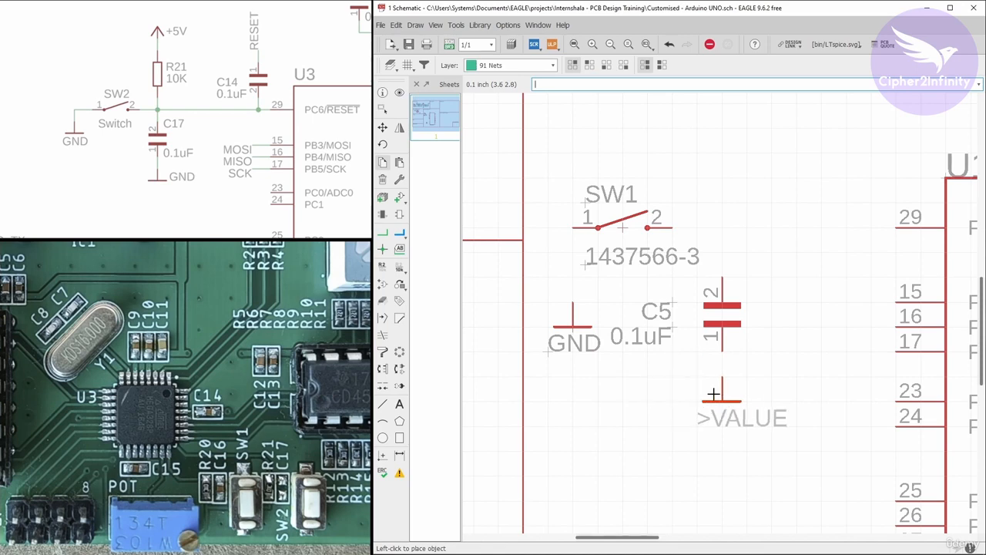
{"action": "left_click", "coordinate": [722, 401]}
Start adding a part, collapse the SparkFun-Clocks library and expand the PC_Capacitor_0603 library.
{"action": "scroll", "coordinate": [614, 335], "scroll_direction": "down", "scroll_amount": 2}
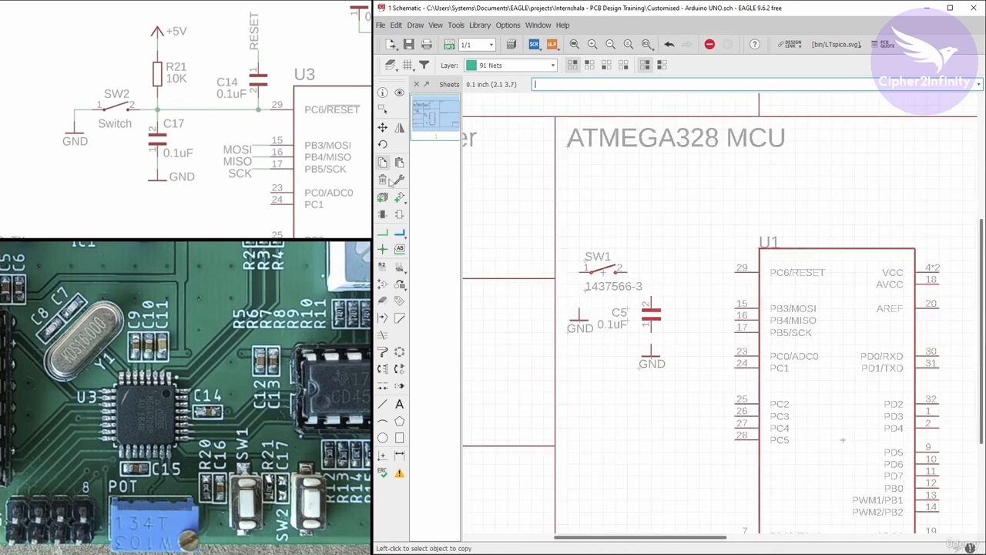
{"action": "scroll", "coordinate": [603, 262], "scroll_direction": "down", "scroll_amount": 3}
{"action": "scroll", "coordinate": [742, 207], "scroll_direction": "down", "scroll_amount": 2}
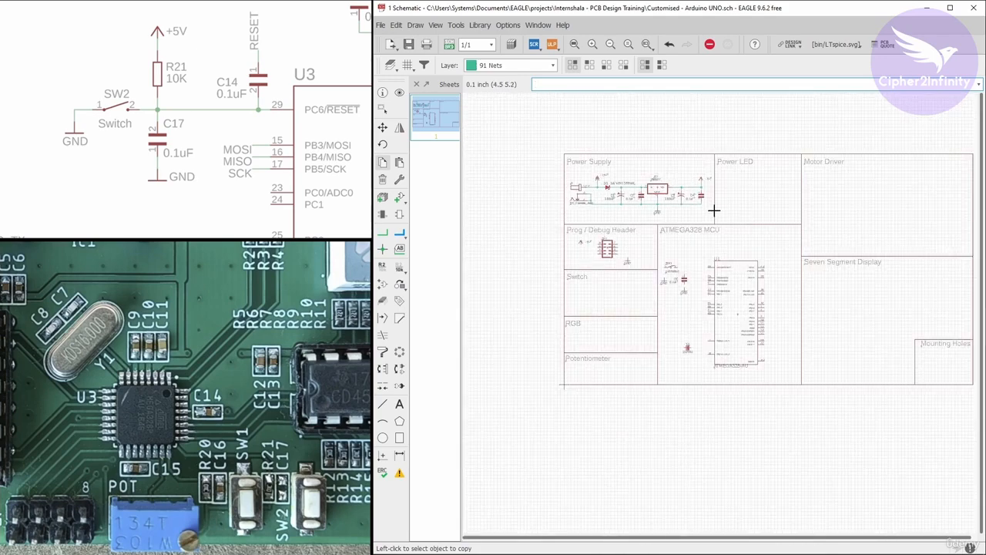
{"action": "scroll", "coordinate": [634, 209], "scroll_direction": "up", "scroll_amount": 3}
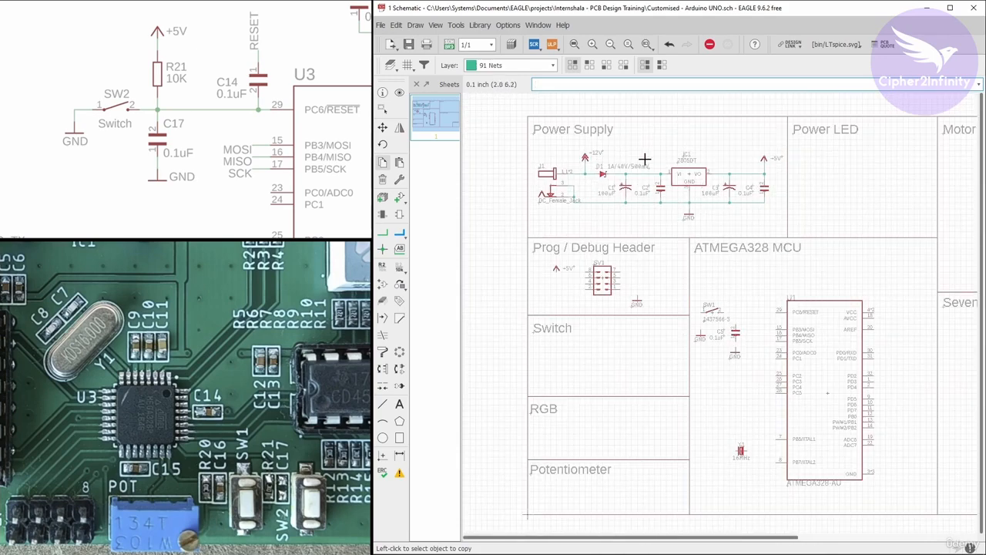
{"action": "scroll", "coordinate": [601, 193], "scroll_direction": "up", "scroll_amount": 2}
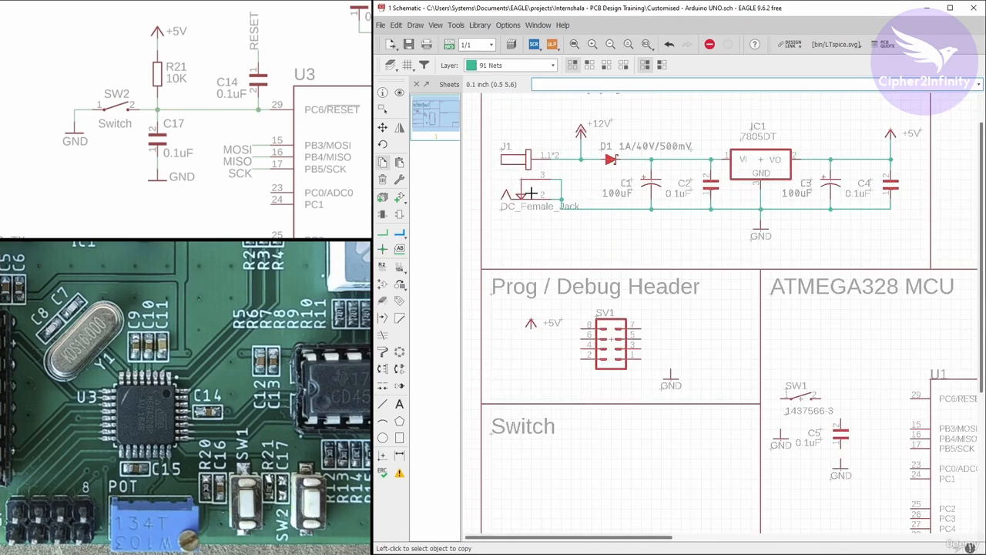
{"action": "left_click", "coordinate": [400, 199]}
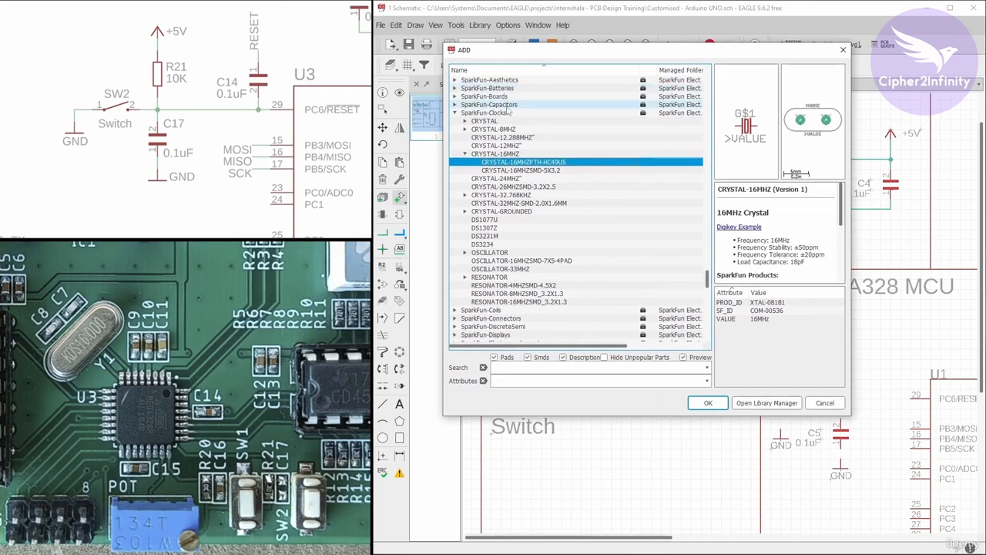
{"action": "left_click", "coordinate": [454, 112]}
{"action": "left_click_drag", "start_coordinate": [515, 52], "coordinate": [584, 102]}
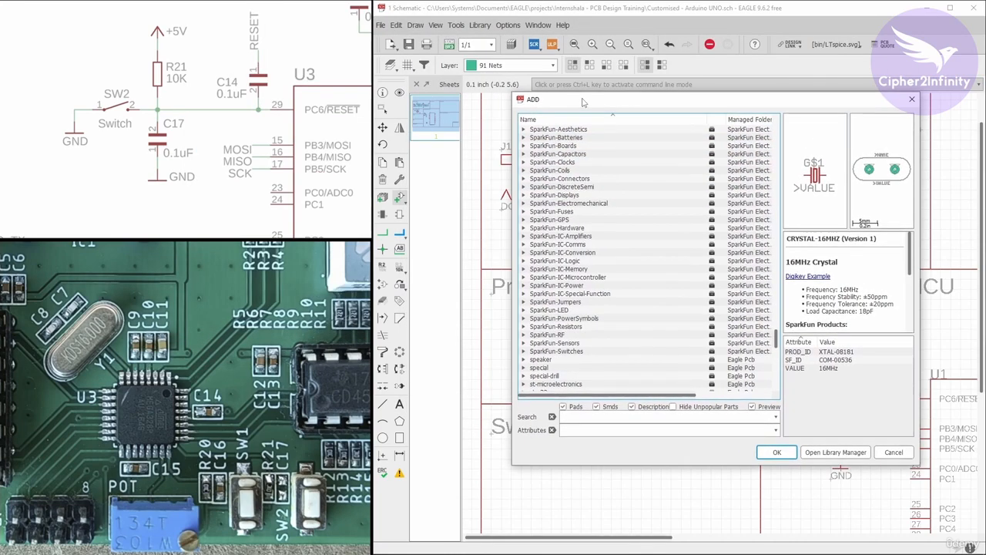
{"action": "scroll", "coordinate": [605, 232], "scroll_direction": "up", "scroll_amount": 10}
{"action": "scroll", "coordinate": [605, 232], "scroll_direction": "up", "scroll_amount": 12}
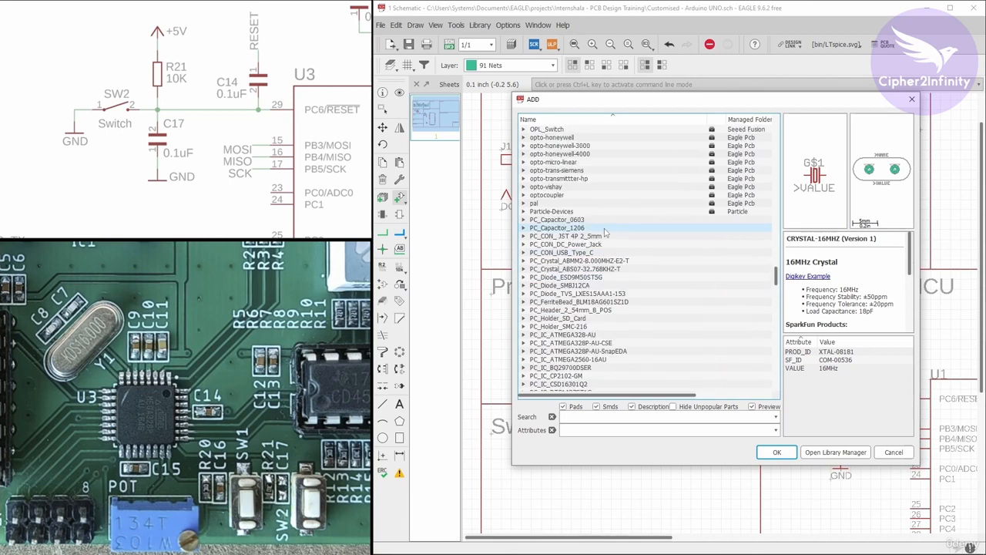
{"action": "left_click", "coordinate": [524, 220]}
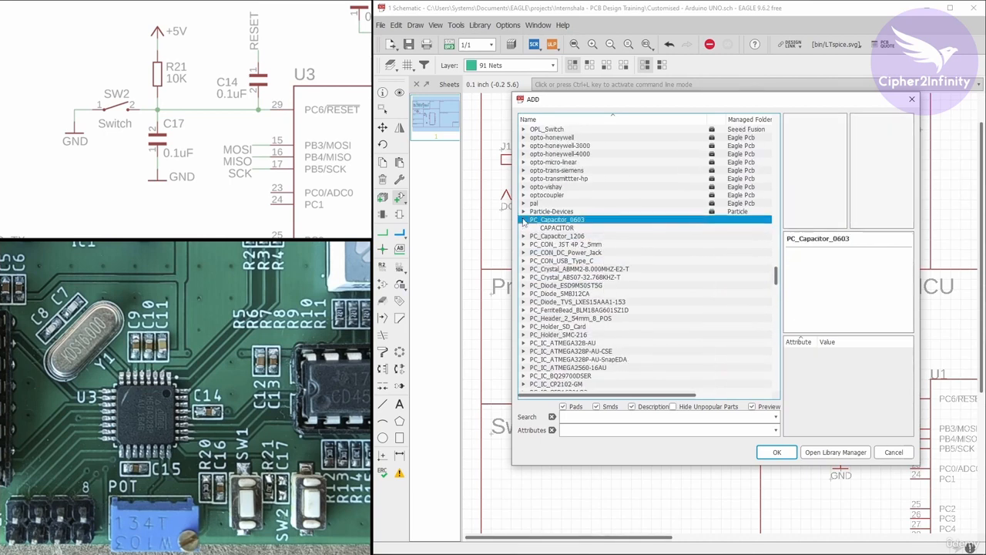
Choose the RESISTOR part from the PC_Resistor_0603 library for placement.
{"action": "scroll", "coordinate": [556, 224], "scroll_direction": "down", "scroll_amount": 8}
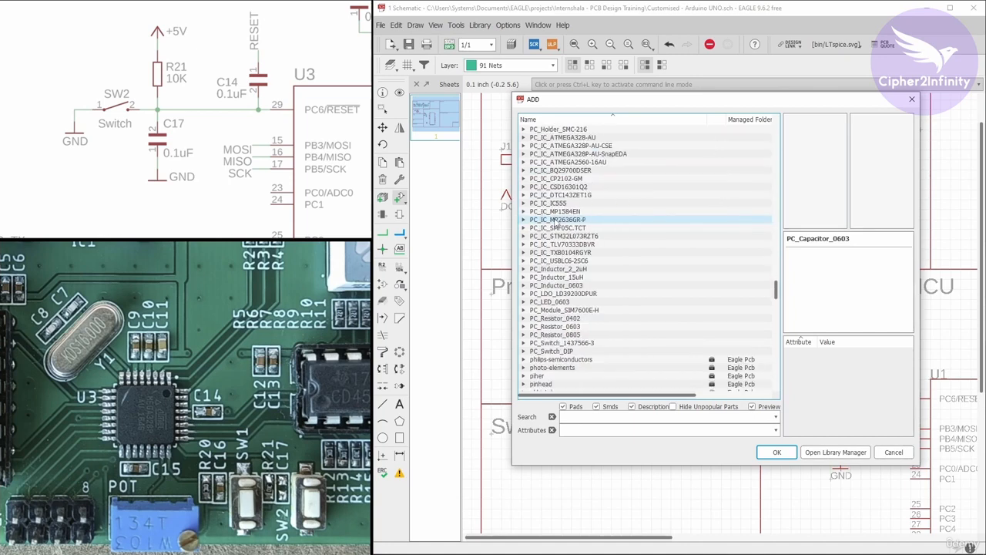
{"action": "scroll", "coordinate": [556, 224], "scroll_direction": "down", "scroll_amount": 2}
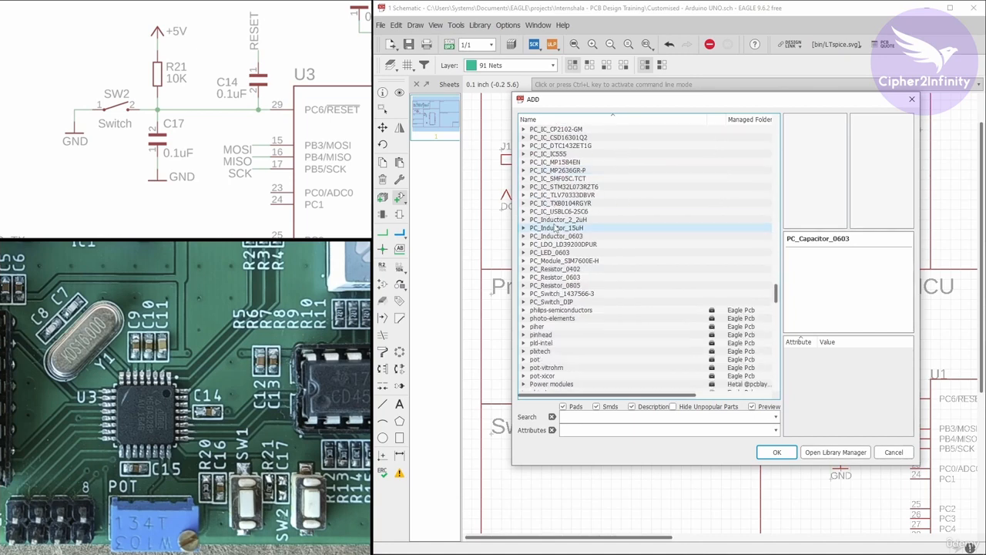
{"action": "left_click", "coordinate": [527, 277]}
{"action": "scroll", "coordinate": [572, 235], "scroll_direction": "down", "scroll_amount": 3}
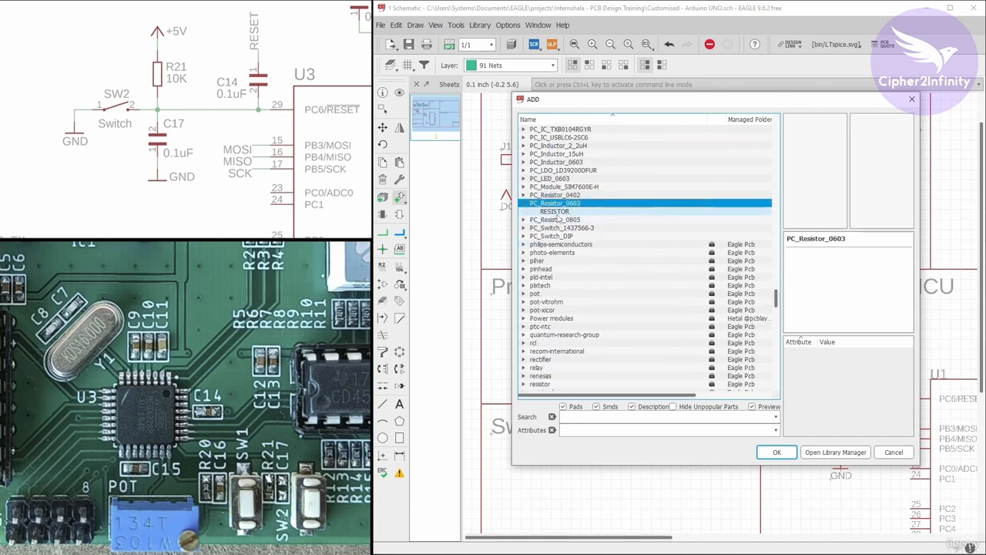
{"action": "left_click", "coordinate": [554, 211]}
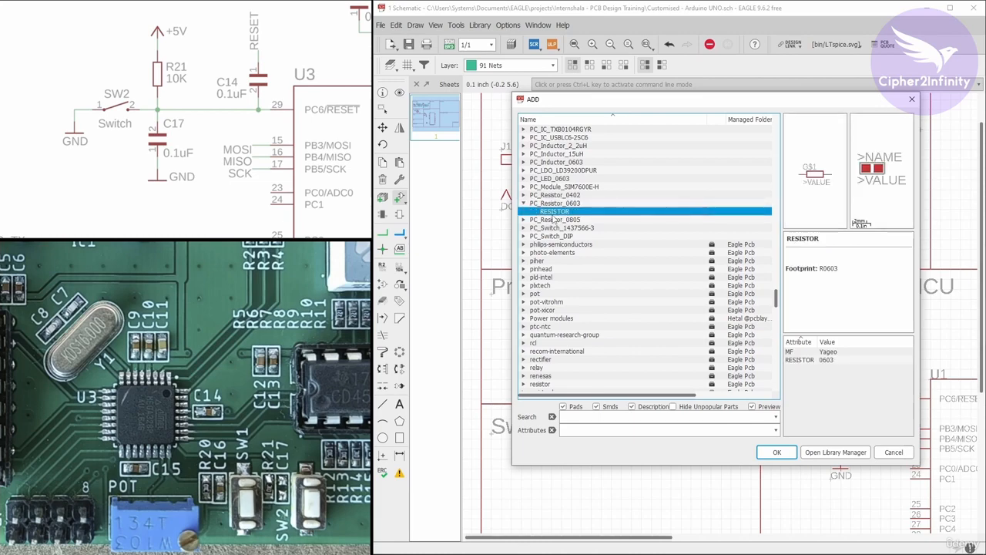
{"action": "left_click", "coordinate": [777, 452]}
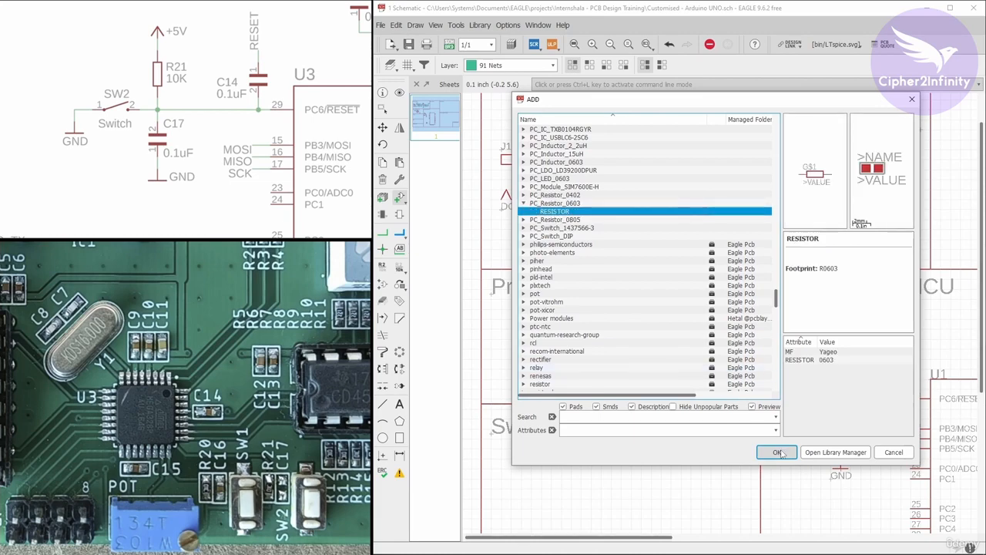
Place the 0603 resistor vertically above capacitor C5 beside switch SW1, and finish adding parts.
{"action": "scroll", "coordinate": [693, 262], "scroll_direction": "down", "scroll_amount": 3}
{"action": "scroll", "coordinate": [706, 258], "scroll_direction": "up", "scroll_amount": 4}
{"action": "scroll", "coordinate": [705, 258], "scroll_direction": "up", "scroll_amount": 3}
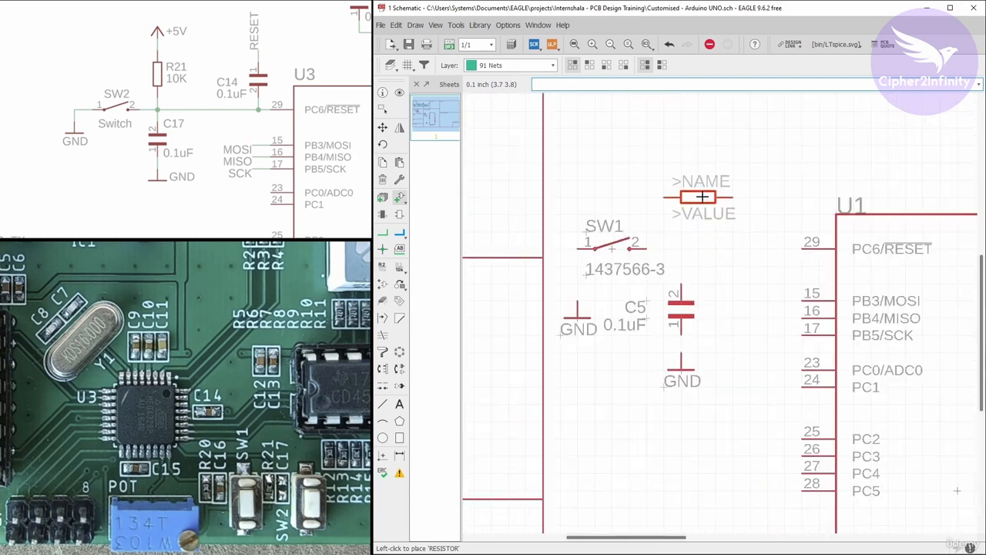
{"action": "right_click", "coordinate": [701, 189]}
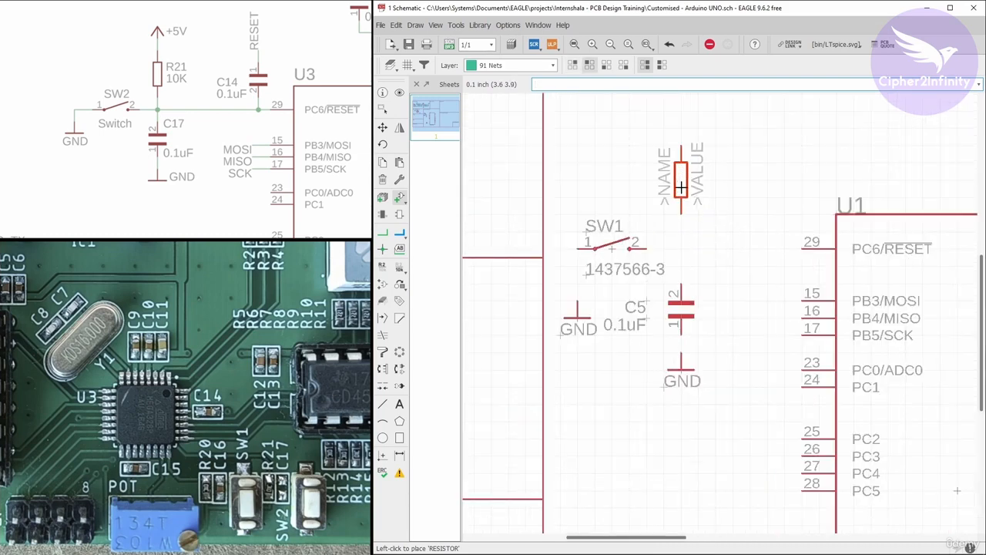
{"action": "left_click", "coordinate": [681, 188]}
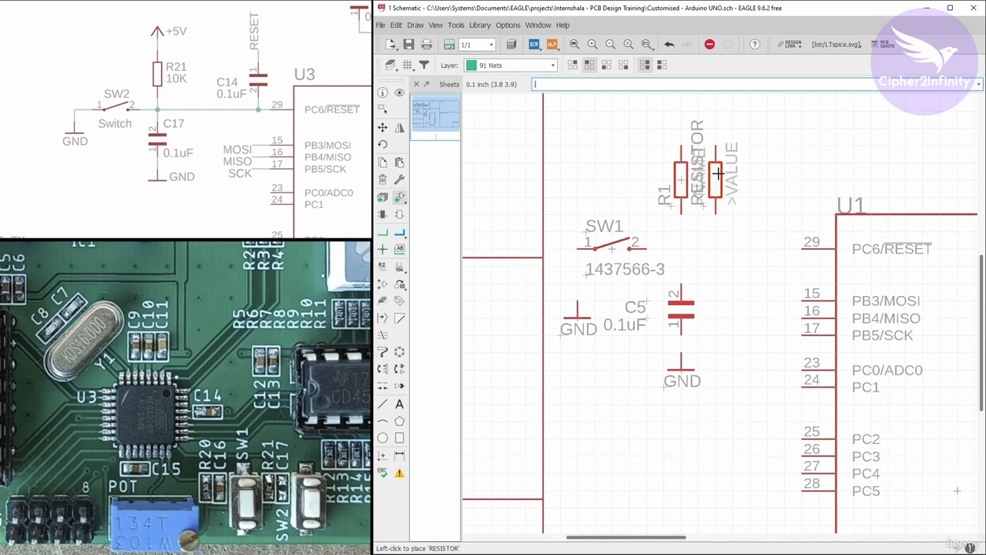
{"action": "key", "text": "Escape"}
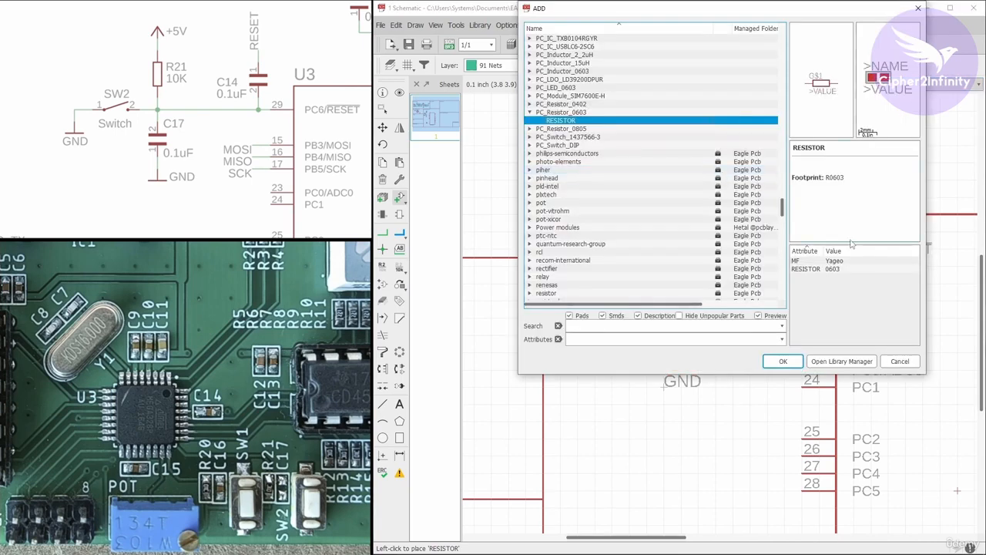
{"action": "left_click", "coordinate": [900, 362]}
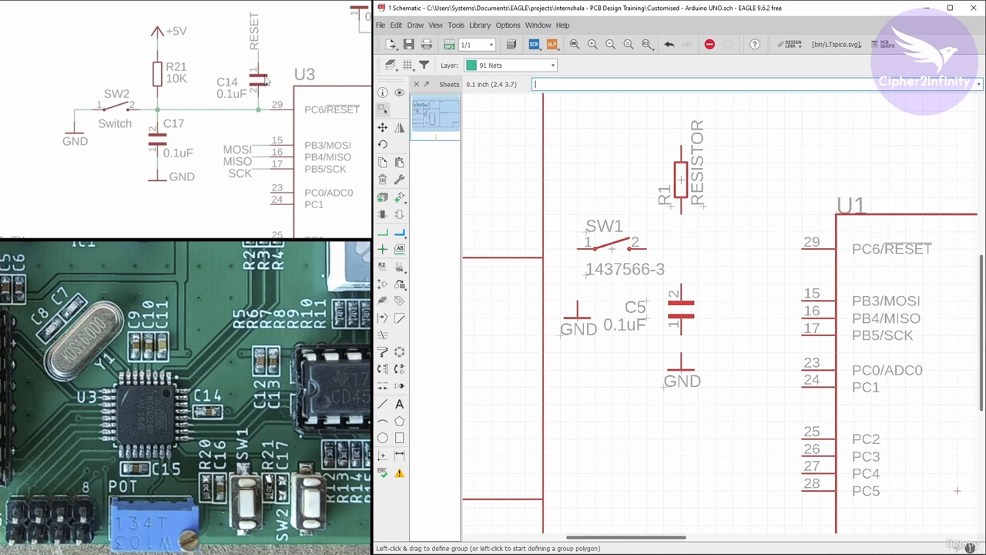
Copy the 0.1uF capacitor C5 to the right of resistor R1, near the microcontroller's RESET pin.
{"action": "left_click", "coordinate": [382, 162]}
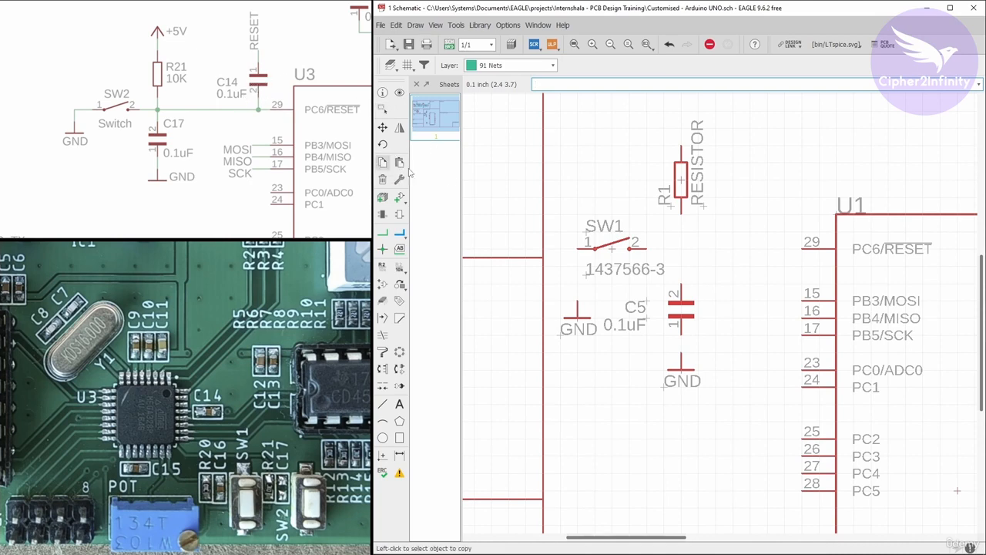
{"action": "left_click", "coordinate": [678, 312]}
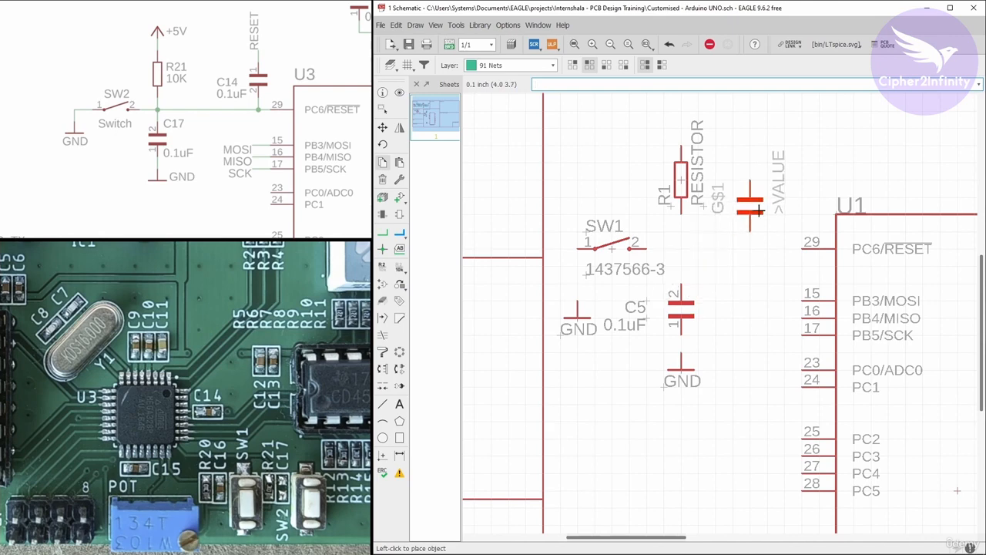
{"action": "left_click", "coordinate": [767, 192]}
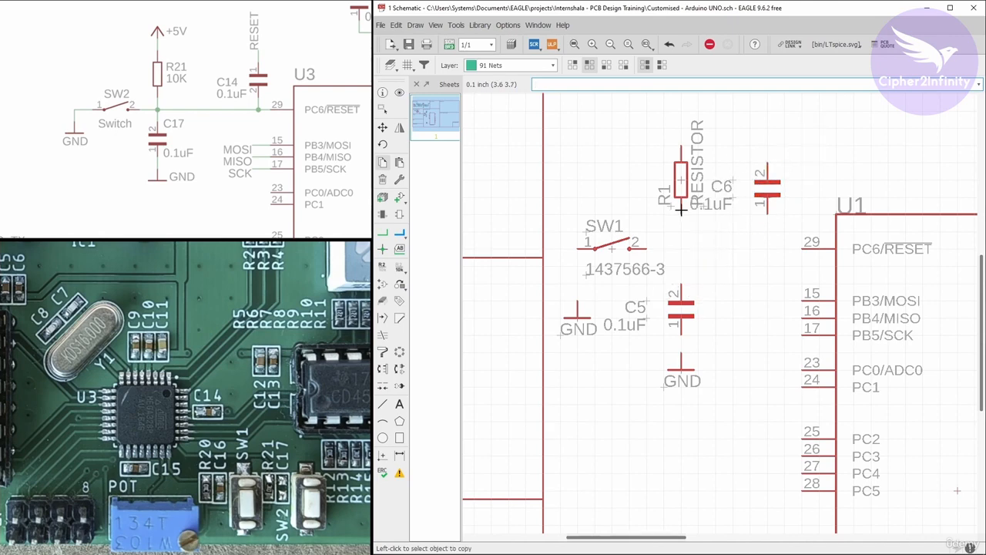
Copy the capacitor near the RESET pin to the upper left of crystal Y1, rotated to horizontal.
{"action": "scroll", "coordinate": [681, 208], "scroll_direction": "down", "scroll_amount": 1}
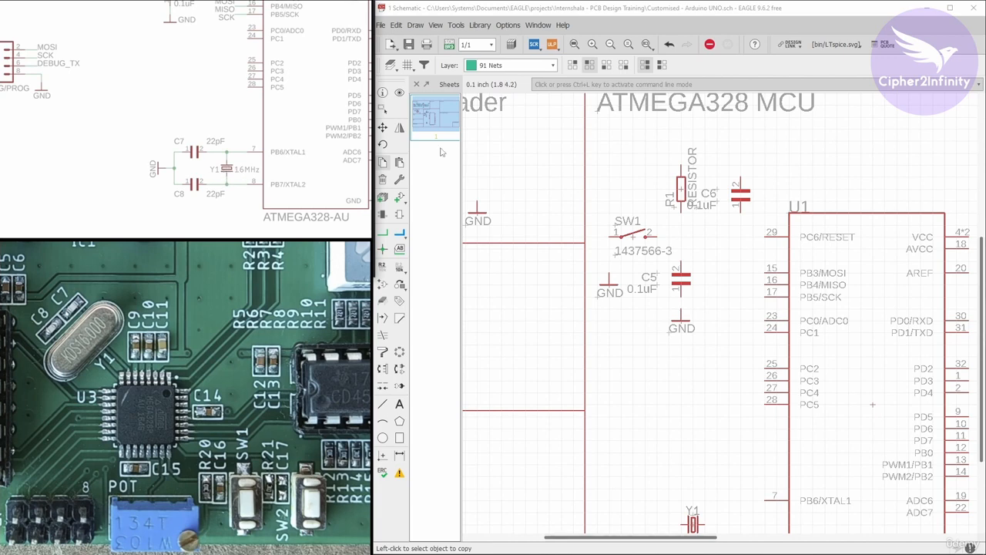
{"action": "scroll", "coordinate": [742, 198], "scroll_direction": "up", "scroll_amount": 1}
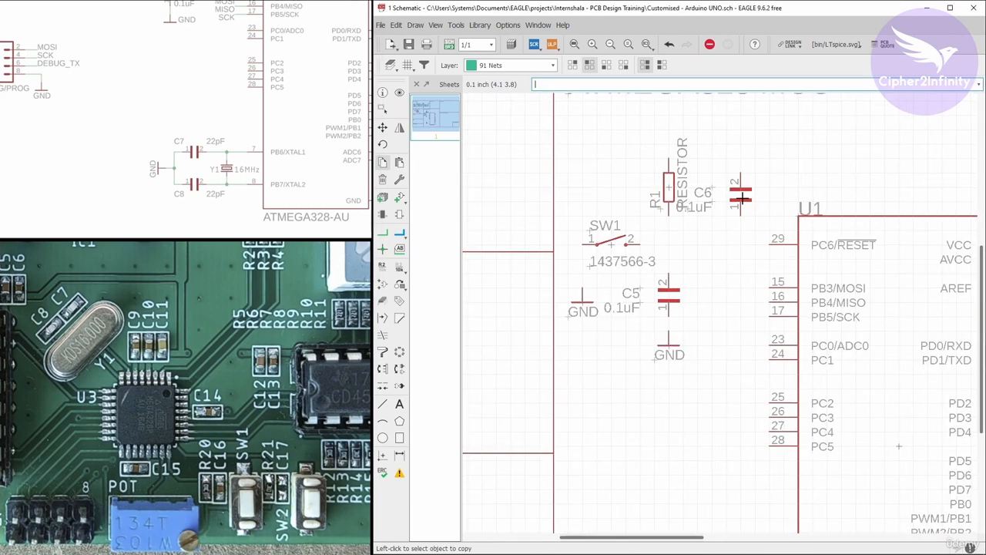
{"action": "left_click", "coordinate": [742, 198]}
{"action": "scroll", "coordinate": [618, 147], "scroll_direction": "down", "scroll_amount": 5}
{"action": "scroll", "coordinate": [637, 309], "scroll_direction": "up", "scroll_amount": 4}
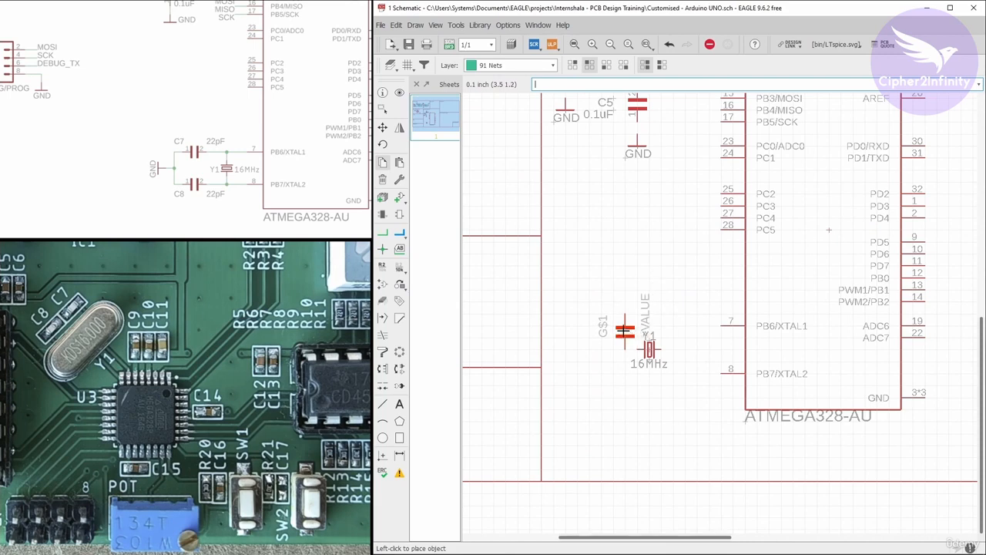
{"action": "right_click", "coordinate": [620, 319]}
{"action": "left_click", "coordinate": [607, 314]}
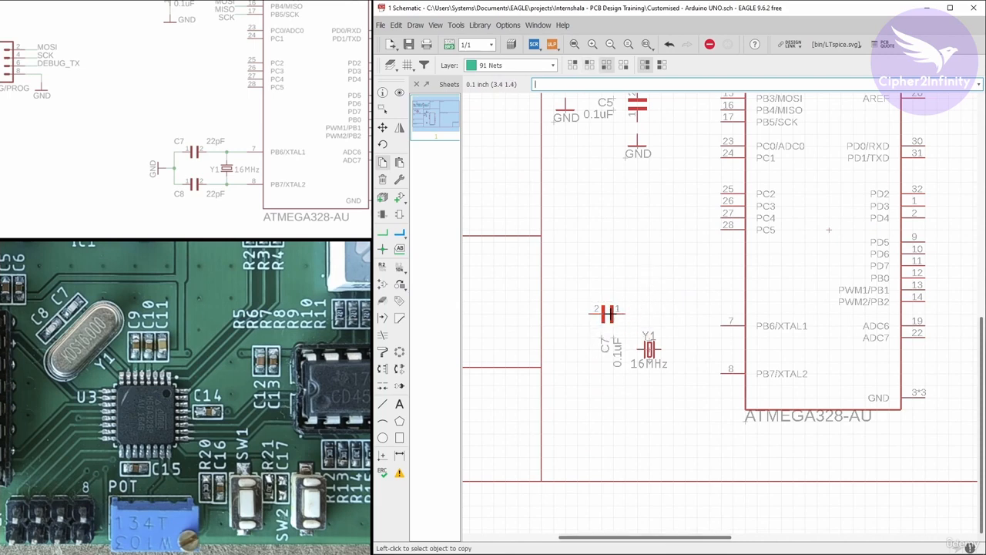
Copy the horizontal capacitor to the lower left of crystal Y1, and check the crystal circuit in the reference schematic.
{"action": "left_click", "coordinate": [607, 314]}
{"action": "left_click", "coordinate": [614, 382]}
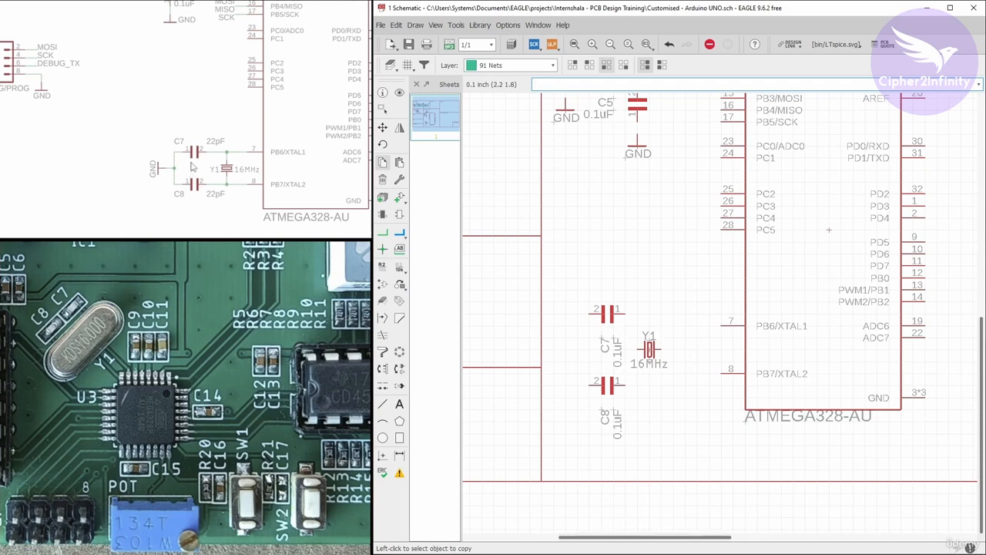
{"action": "scroll", "coordinate": [179, 192], "scroll_direction": "up", "scroll_amount": 3}
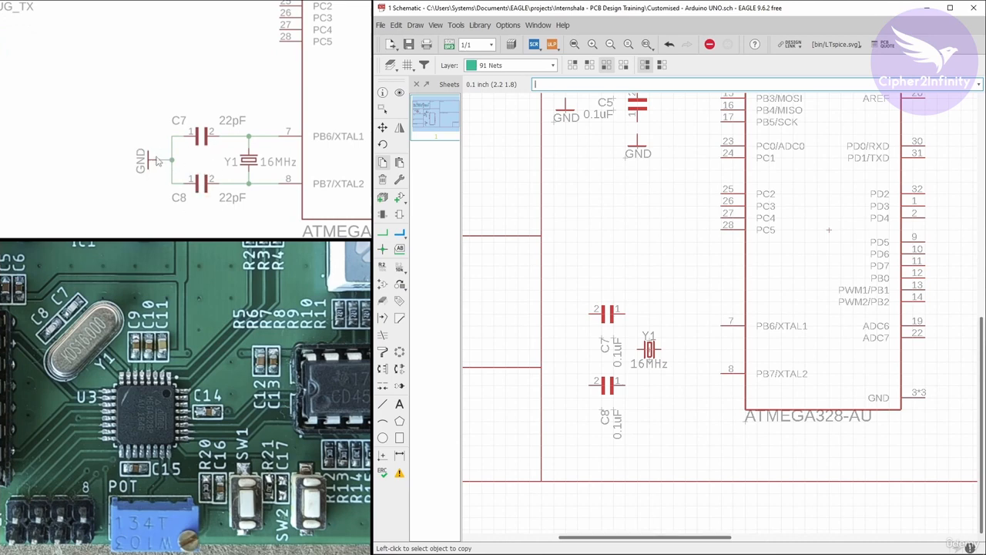
Copy the GND symbol below capacitor C5 to the left of crystal capacitors C7 and C8.
{"action": "left_click", "coordinate": [639, 148]}
{"action": "left_click", "coordinate": [566, 356]}
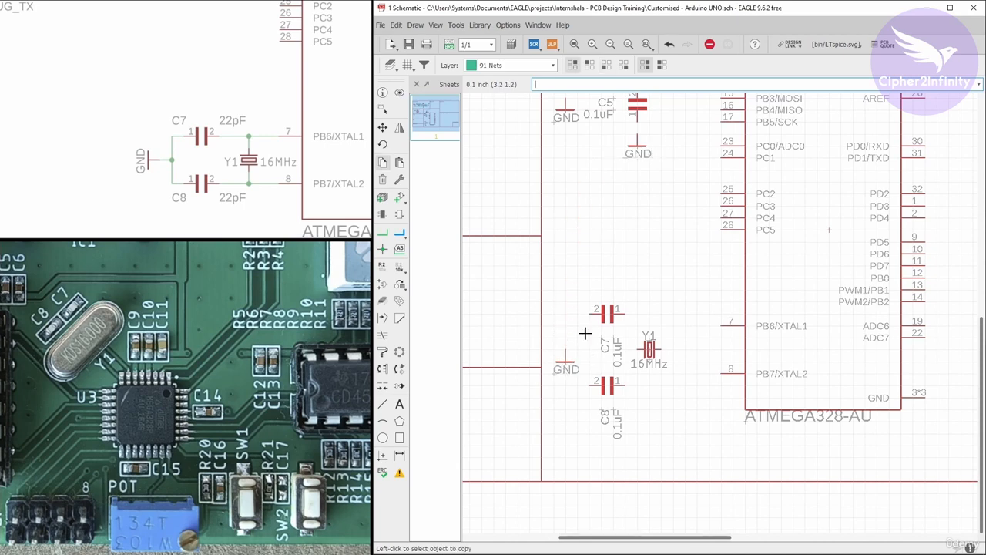
{"action": "scroll", "coordinate": [627, 369], "scroll_direction": "down", "scroll_amount": 5}
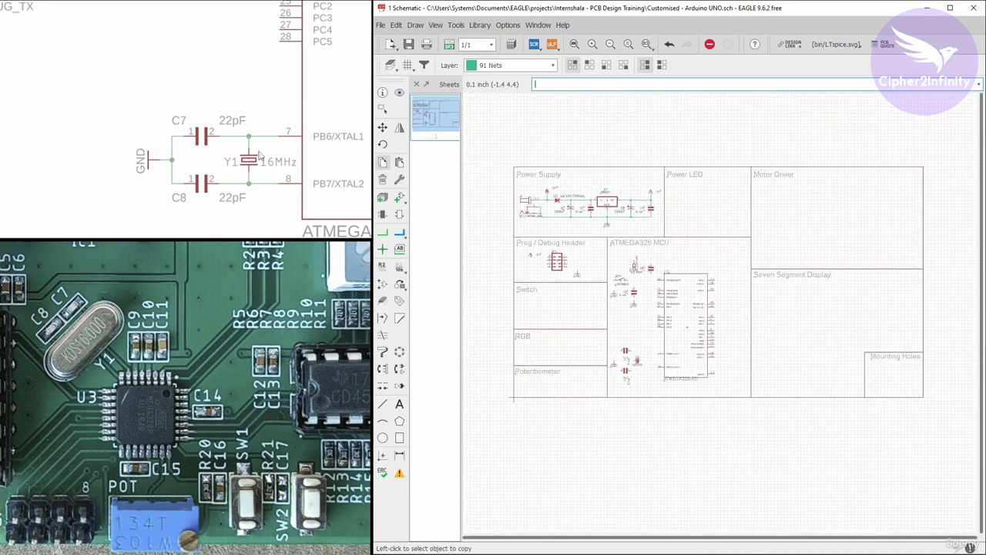
{"action": "scroll", "coordinate": [259, 154], "scroll_direction": "down", "scroll_amount": 3}
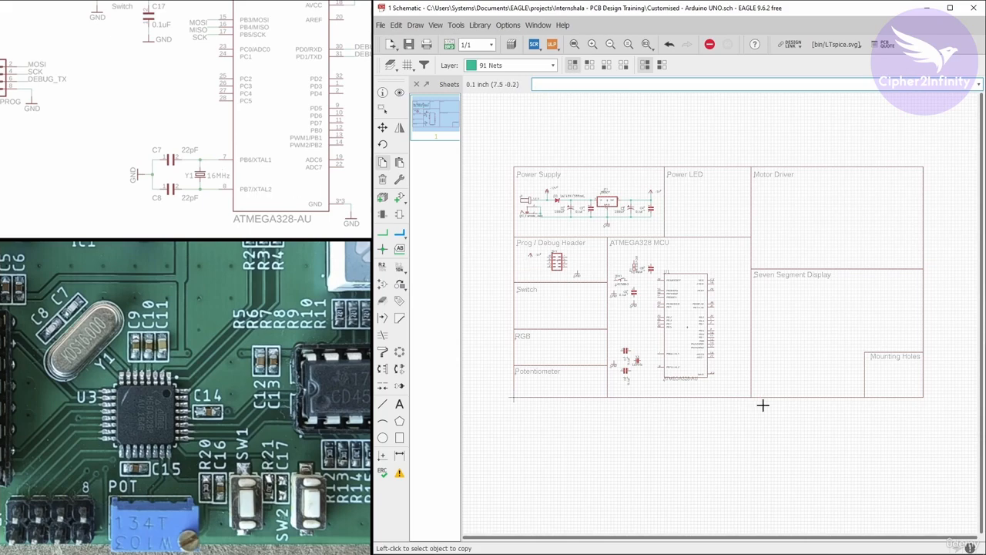
Copy the GND symbol beside the crystal circuit to just below the microcontroller's GND pin.
{"action": "scroll", "coordinate": [758, 402], "scroll_direction": "up", "scroll_amount": 3}
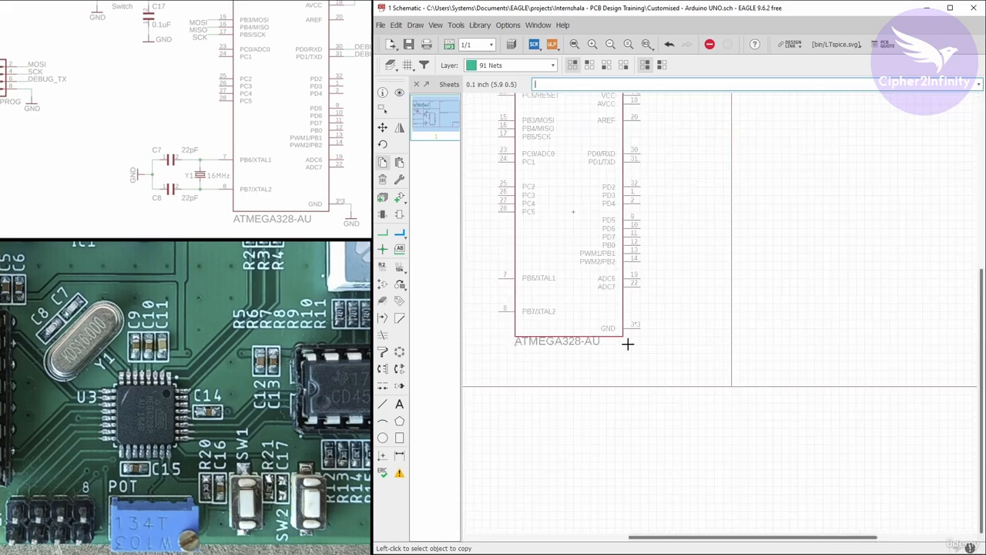
{"action": "left_click", "coordinate": [386, 165]}
{"action": "scroll", "coordinate": [627, 275], "scroll_direction": "down", "scroll_amount": 3}
{"action": "scroll", "coordinate": [520, 314], "scroll_direction": "up", "scroll_amount": 4}
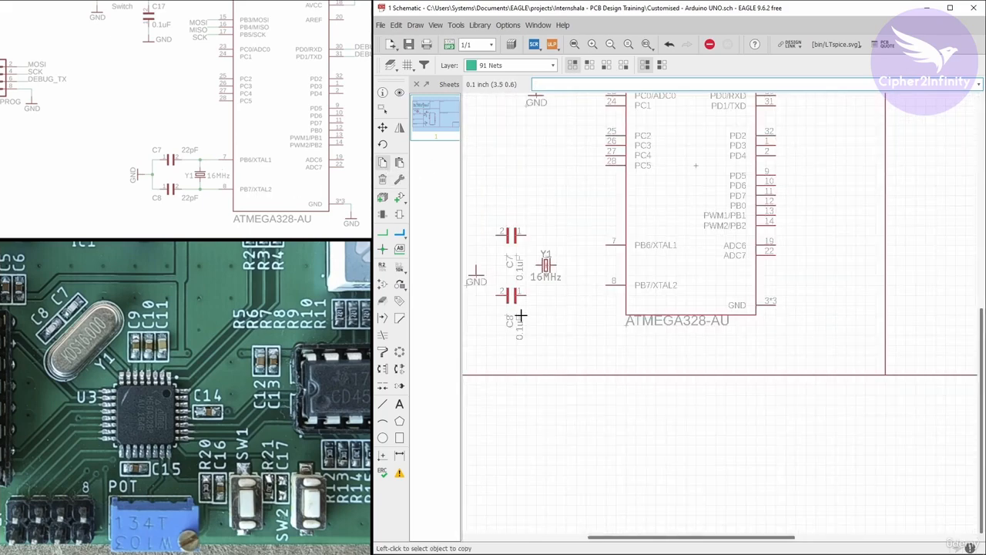
{"action": "left_click", "coordinate": [476, 276]}
{"action": "scroll", "coordinate": [793, 322], "scroll_direction": "up", "scroll_amount": 1}
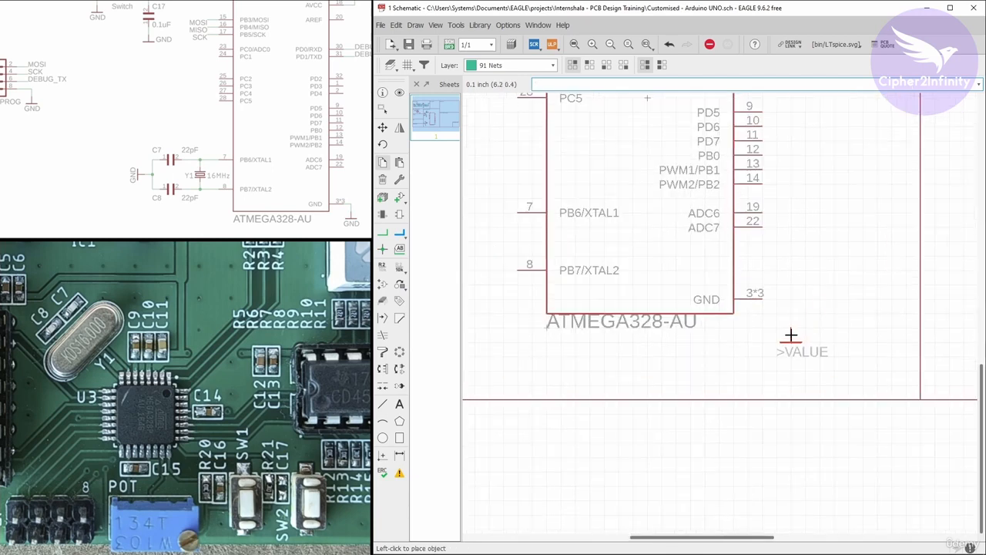
{"action": "left_click", "coordinate": [791, 340]}
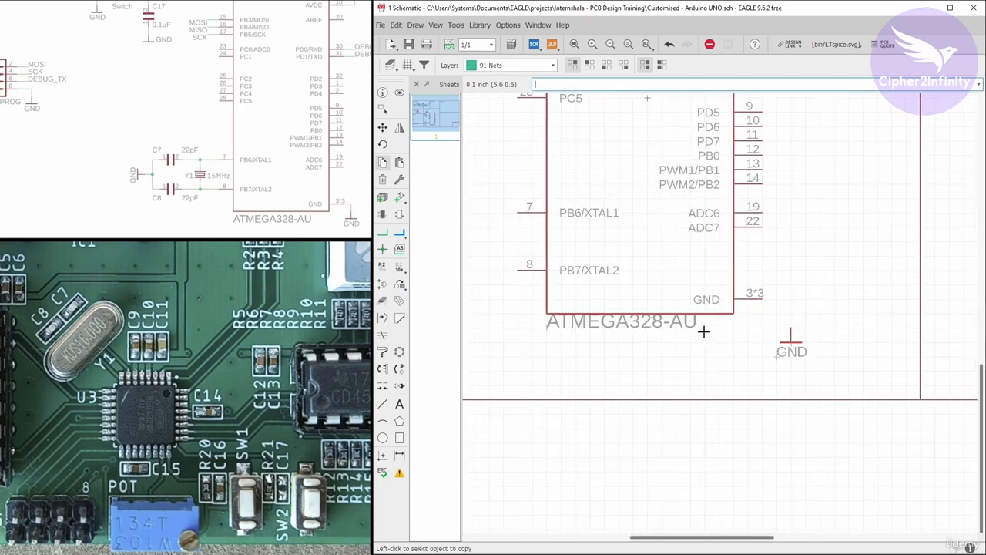
Copy the +5V symbol from the Prog / Debug Header block to above the microcontroller's VCC and AVCC pins.
{"action": "scroll", "coordinate": [183, 167], "scroll_direction": "down", "scroll_amount": 2}
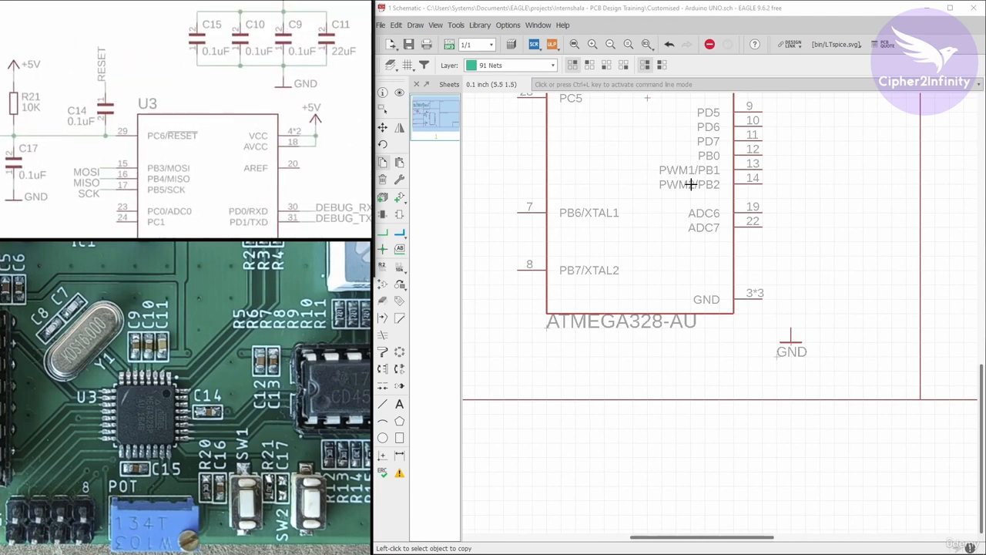
{"action": "scroll", "coordinate": [691, 184], "scroll_direction": "down", "scroll_amount": 4}
{"action": "scroll", "coordinate": [673, 180], "scroll_direction": "up", "scroll_amount": 3}
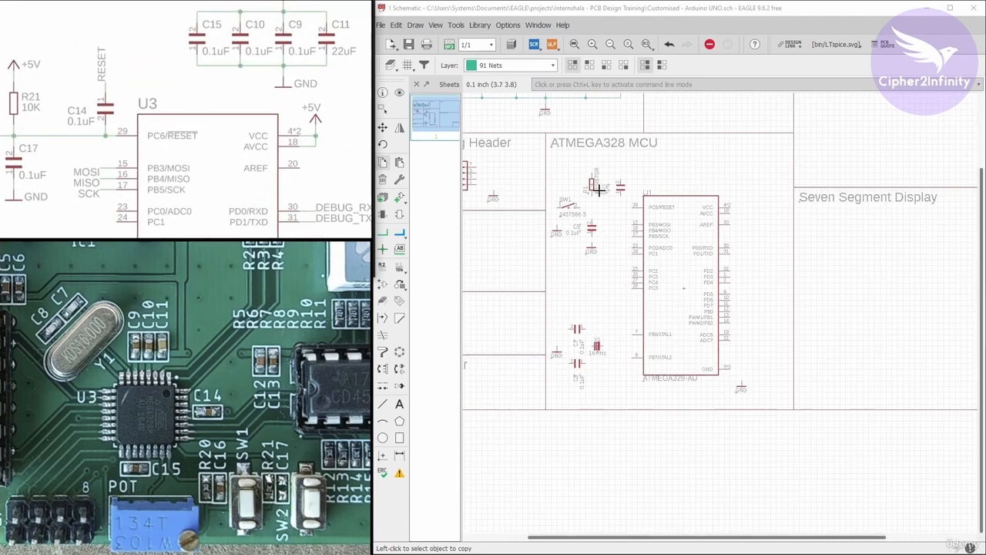
{"action": "scroll", "coordinate": [566, 189], "scroll_direction": "up", "scroll_amount": 2}
{"action": "scroll", "coordinate": [673, 229], "scroll_direction": "down", "scroll_amount": 4}
{"action": "scroll", "coordinate": [498, 212], "scroll_direction": "up", "scroll_amount": 5}
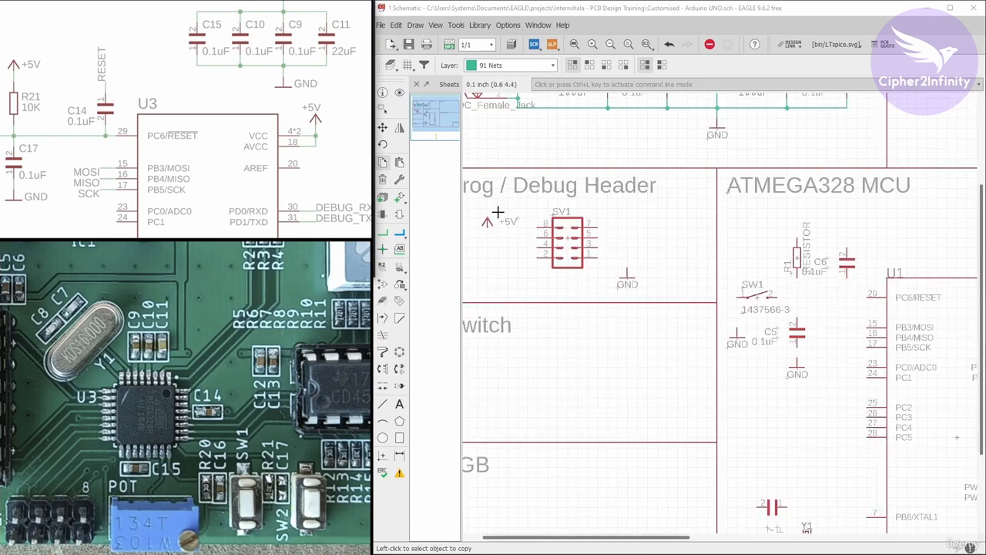
{"action": "left_click", "coordinate": [382, 163]}
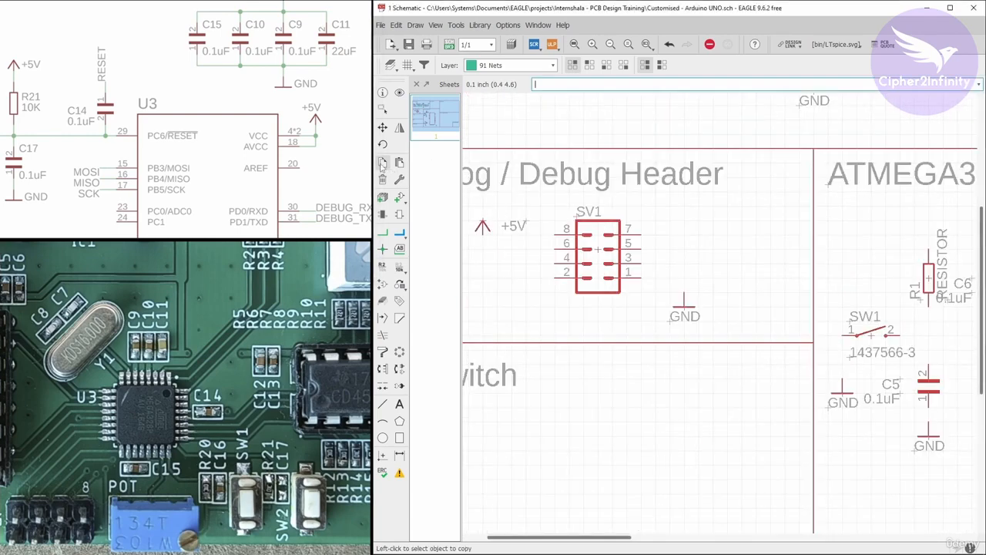
{"action": "left_click", "coordinate": [481, 224]}
{"action": "scroll", "coordinate": [504, 203], "scroll_direction": "down", "scroll_amount": 4}
{"action": "scroll", "coordinate": [743, 262], "scroll_direction": "up", "scroll_amount": 3}
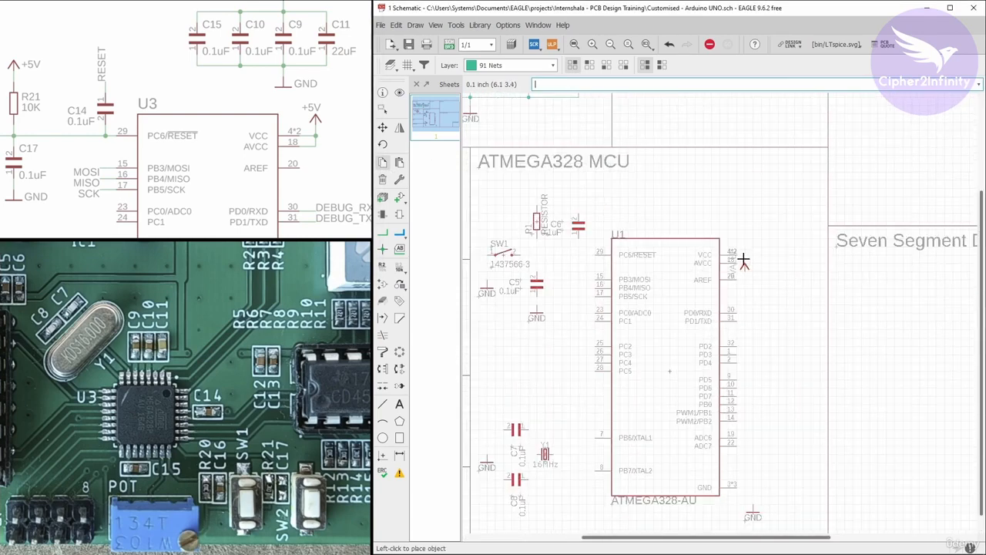
{"action": "scroll", "coordinate": [743, 262], "scroll_direction": "up", "scroll_amount": 2}
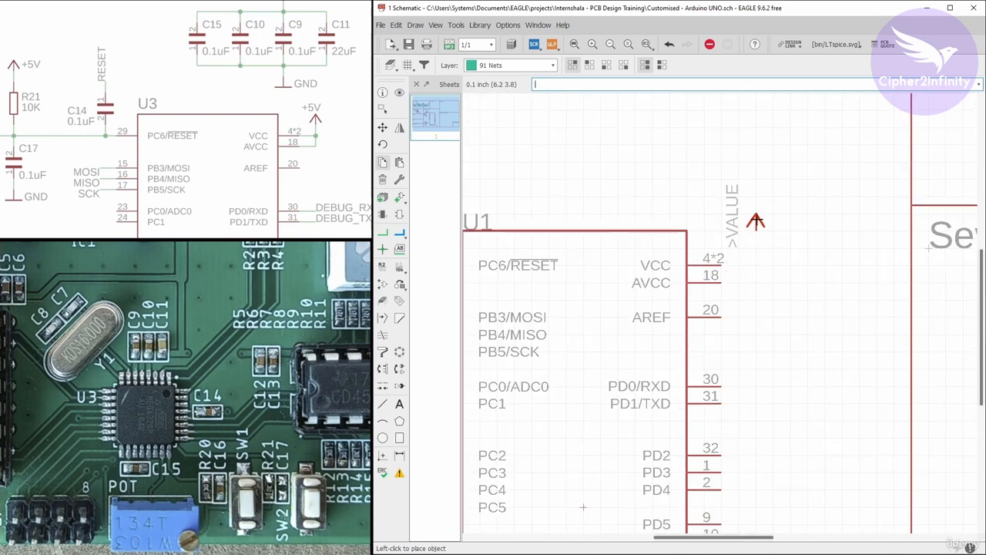
{"action": "left_click", "coordinate": [756, 224]}
Copy the +5V symbol near the VCC pins to directly above resistor R1.
{"action": "scroll", "coordinate": [789, 237], "scroll_direction": "down", "scroll_amount": 2}
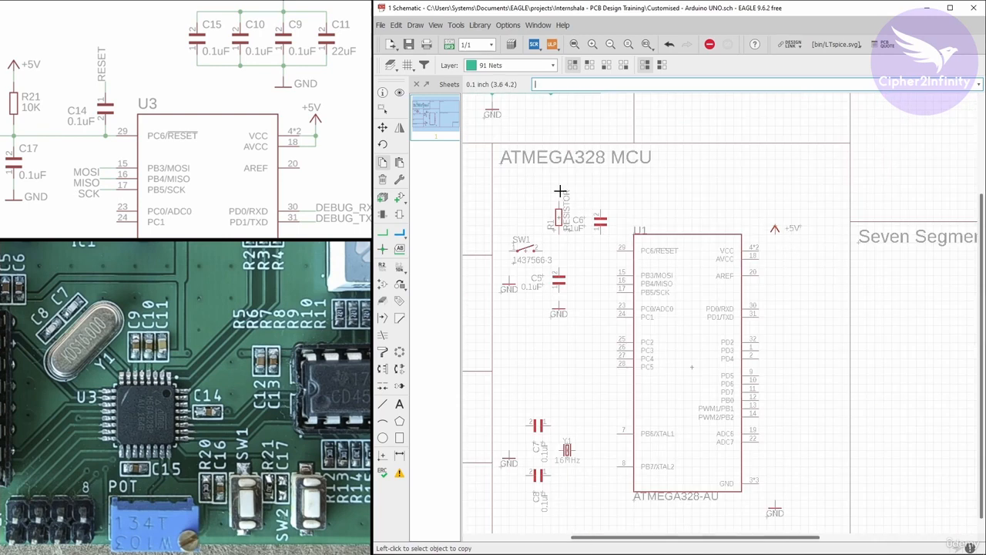
{"action": "left_click_drag", "start_coordinate": [161, 148], "coordinate": [223, 173]}
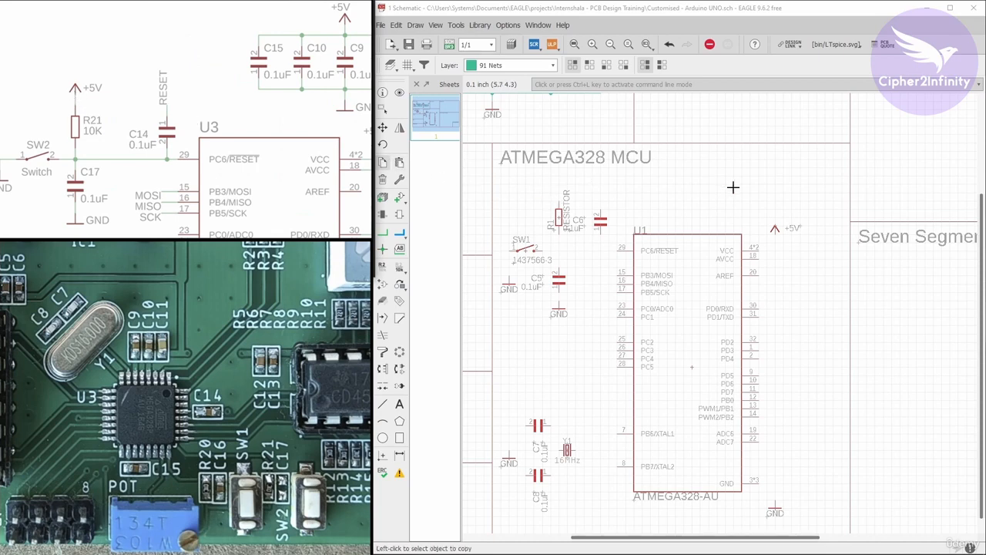
{"action": "scroll", "coordinate": [774, 226], "scroll_direction": "up", "scroll_amount": 2}
{"action": "scroll", "coordinate": [822, 232], "scroll_direction": "down", "scroll_amount": 1}
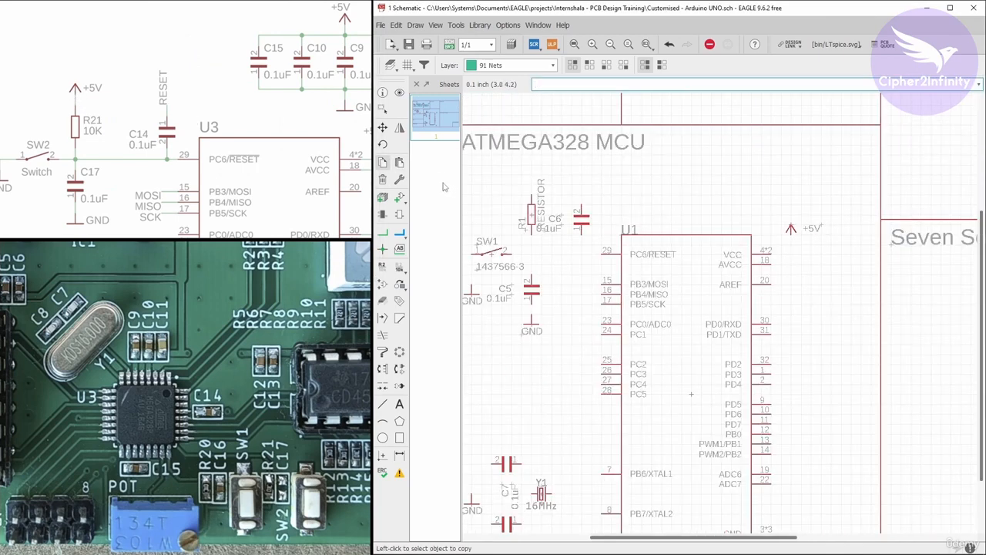
{"action": "scroll", "coordinate": [793, 223], "scroll_direction": "up", "scroll_amount": 3}
{"action": "left_click", "coordinate": [773, 229]}
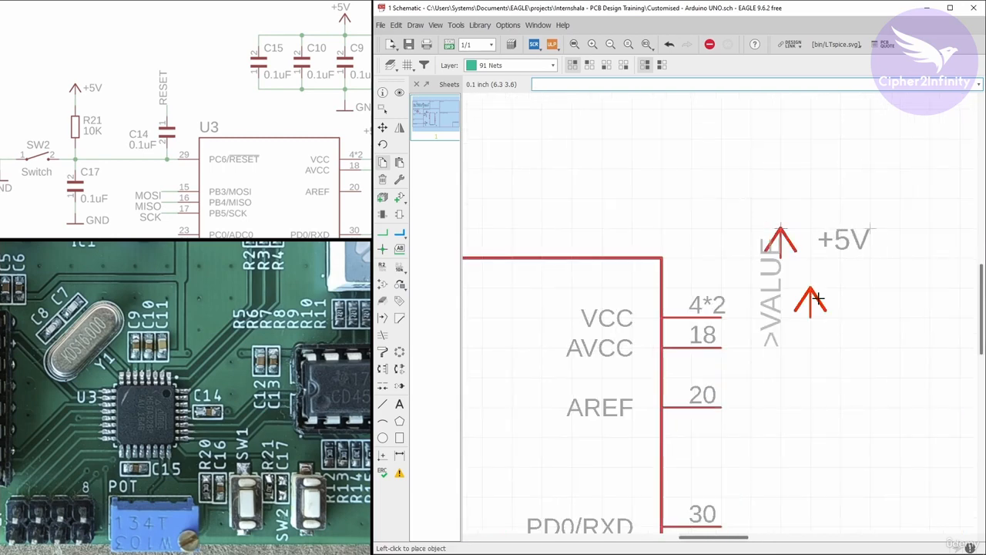
{"action": "scroll", "coordinate": [655, 200], "scroll_direction": "down", "scroll_amount": 4}
{"action": "scroll", "coordinate": [640, 194], "scroll_direction": "up", "scroll_amount": 1}
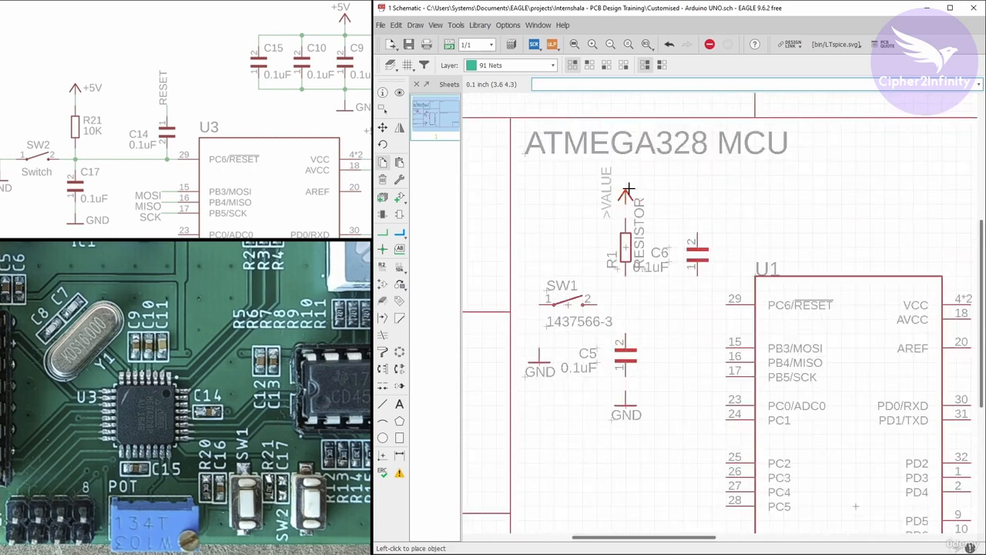
{"action": "left_click", "coordinate": [625, 196]}
Copy the 0.1uF capacitor C6 to the free area above the microcontroller's VCC side.
{"action": "left_click_drag", "start_coordinate": [256, 87], "coordinate": [151, 115]}
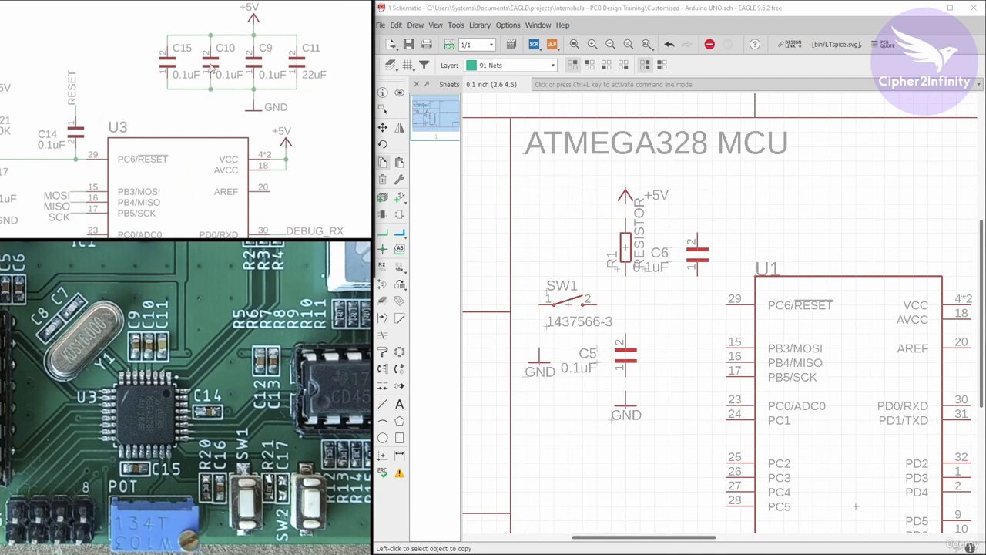
{"action": "left_click", "coordinate": [383, 163]}
{"action": "scroll", "coordinate": [503, 167], "scroll_direction": "down", "scroll_amount": 3}
{"action": "scroll", "coordinate": [637, 223], "scroll_direction": "up", "scroll_amount": 4}
{"action": "left_click", "coordinate": [596, 218]}
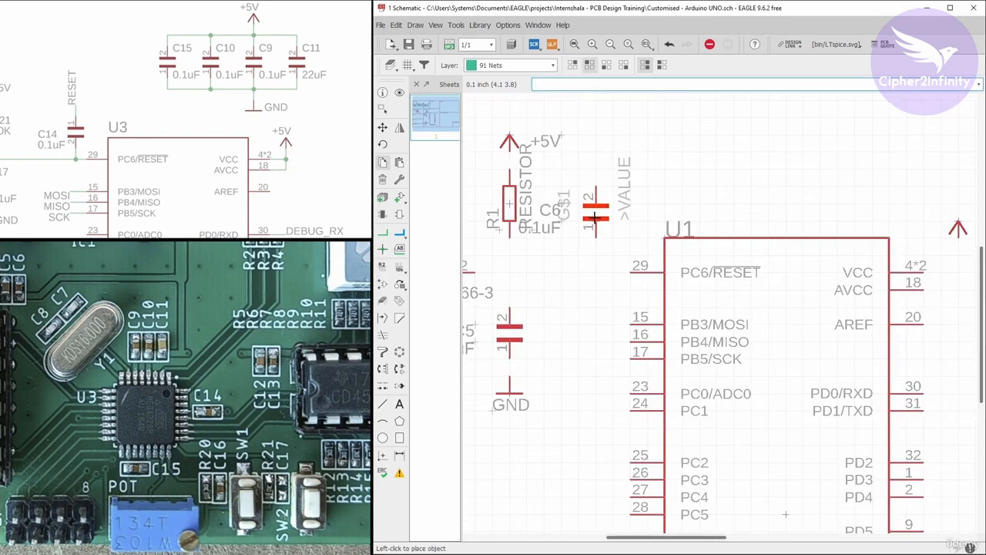
{"action": "scroll", "coordinate": [530, 227], "scroll_direction": "down", "scroll_amount": 3}
{"action": "scroll", "coordinate": [760, 185], "scroll_direction": "up", "scroll_amount": 4}
{"action": "left_click", "coordinate": [653, 197]}
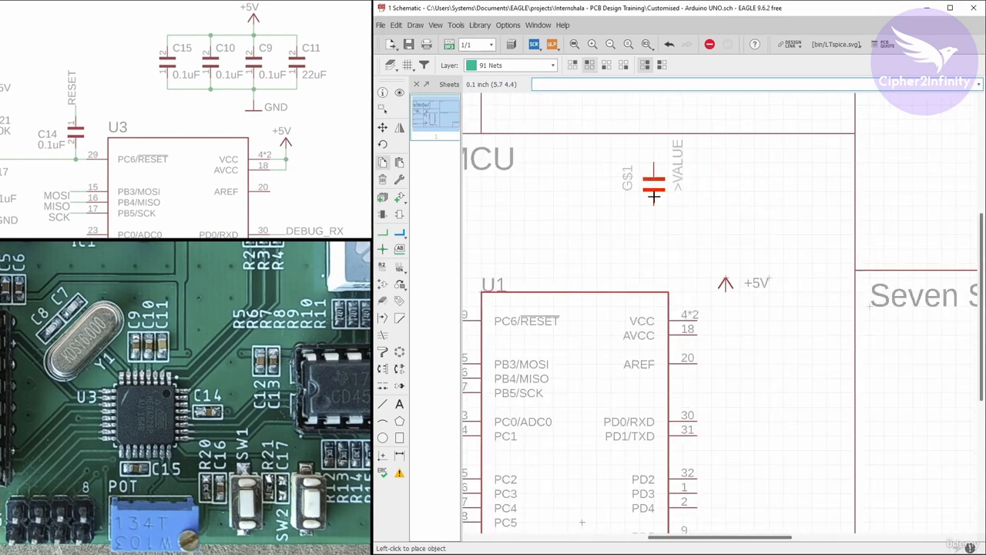
{"action": "left_click", "coordinate": [653, 187]}
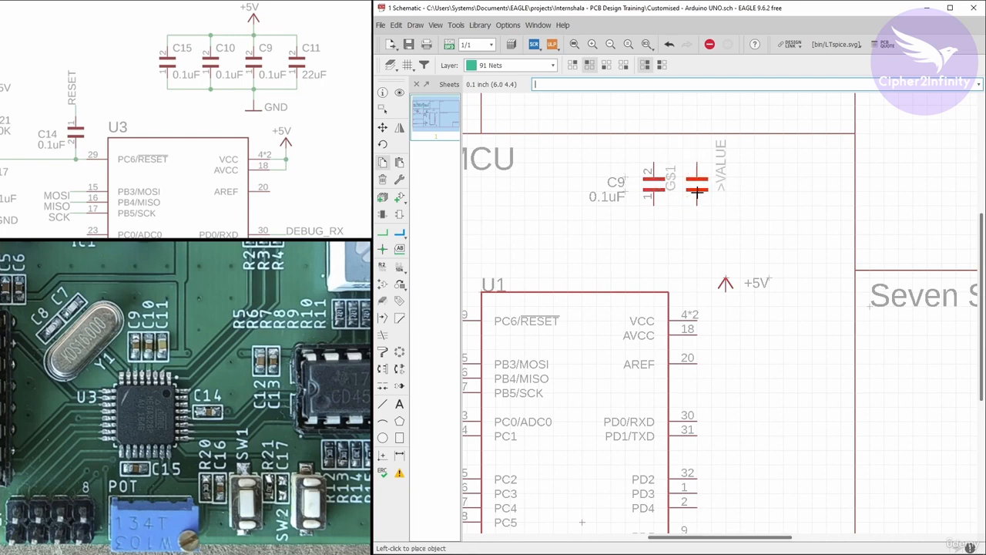
Add three more copies of the 0.1uF capacitor to its right, forming an evenly spaced row of four.
{"action": "left_click", "coordinate": [697, 185]}
{"action": "left_click", "coordinate": [739, 185]}
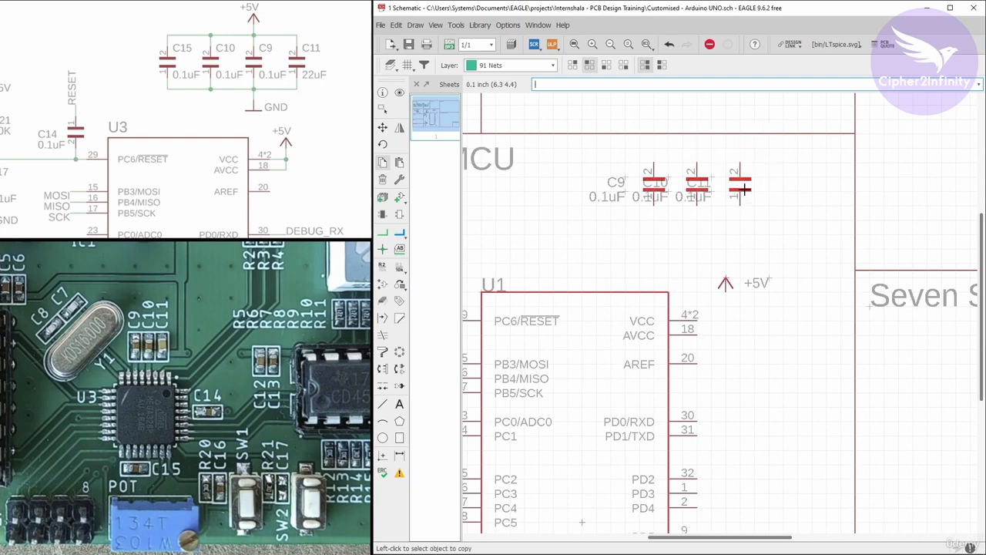
{"action": "left_click", "coordinate": [740, 188]}
{"action": "left_click", "coordinate": [783, 188]}
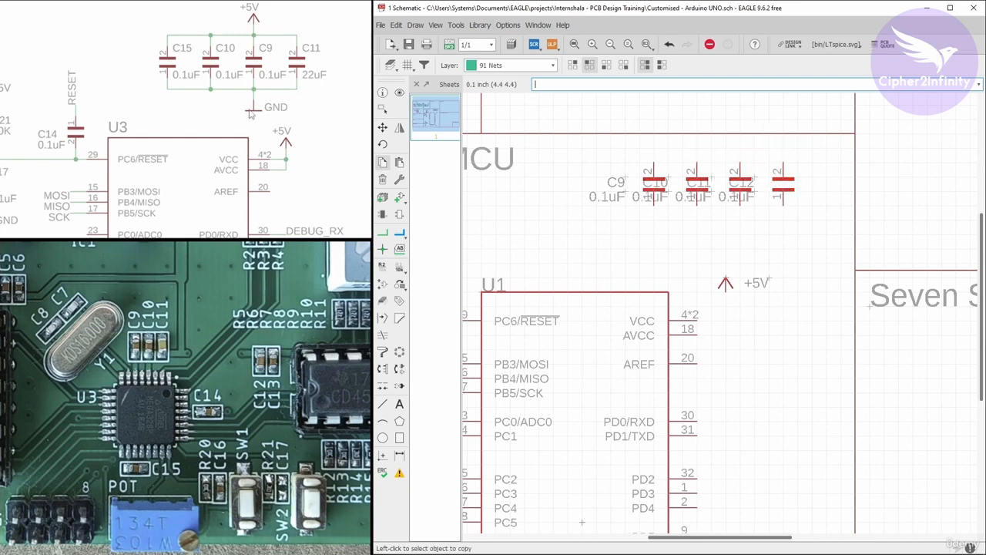
Copy the GND symbol from below the microcontroller to beneath the middle of the four-capacitor row.
{"action": "scroll", "coordinate": [651, 135], "scroll_direction": "down", "scroll_amount": 3}
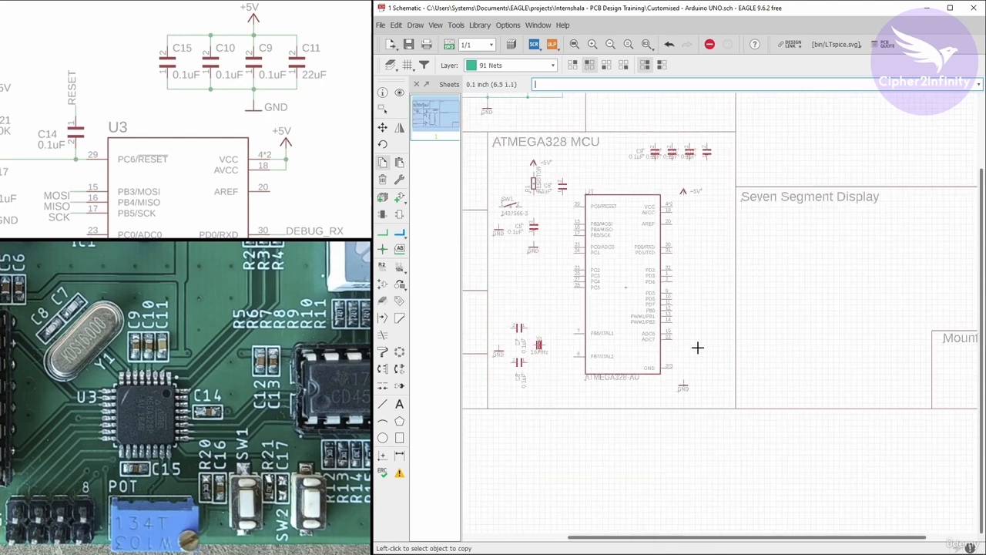
{"action": "scroll", "coordinate": [660, 401], "scroll_direction": "up", "scroll_amount": 4}
{"action": "left_click", "coordinate": [659, 401]}
{"action": "scroll", "coordinate": [748, 375], "scroll_direction": "down", "scroll_amount": 3}
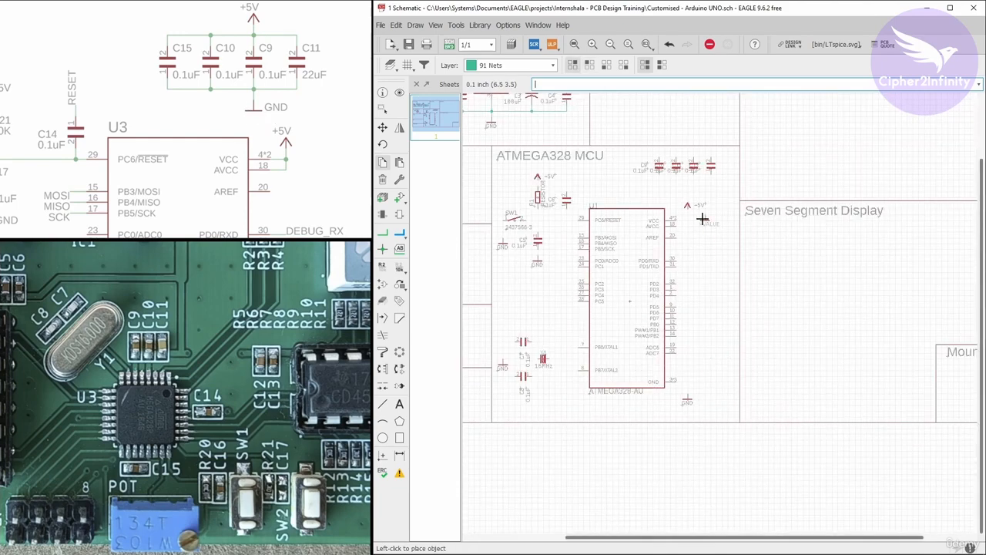
{"action": "scroll", "coordinate": [698, 208], "scroll_direction": "up", "scroll_amount": 4}
{"action": "left_click", "coordinate": [697, 197]}
Copy the +5V symbol above resistor R1 to above the middle of the four-capacitor row.
{"action": "scroll", "coordinate": [682, 279], "scroll_direction": "down", "scroll_amount": 3}
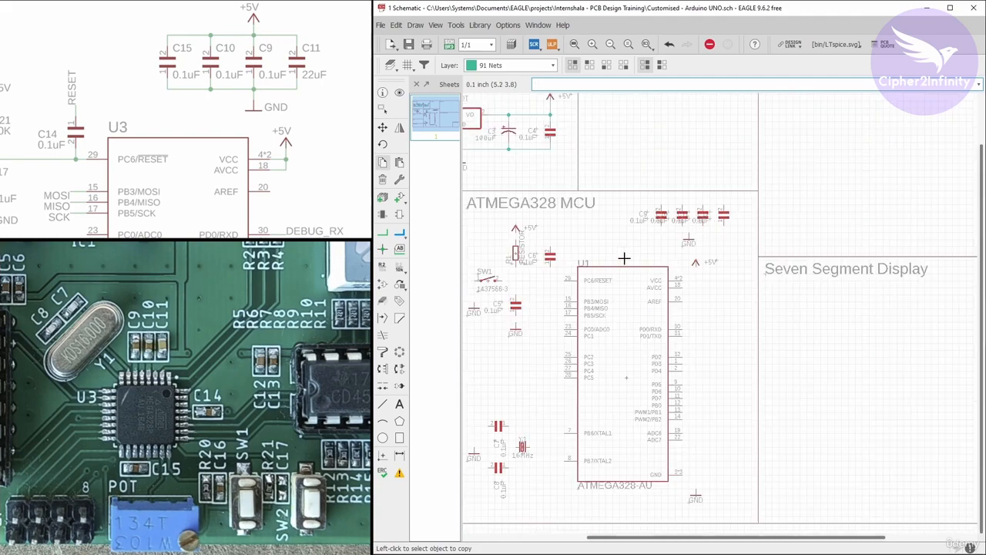
{"action": "scroll", "coordinate": [496, 224], "scroll_direction": "up", "scroll_amount": 4}
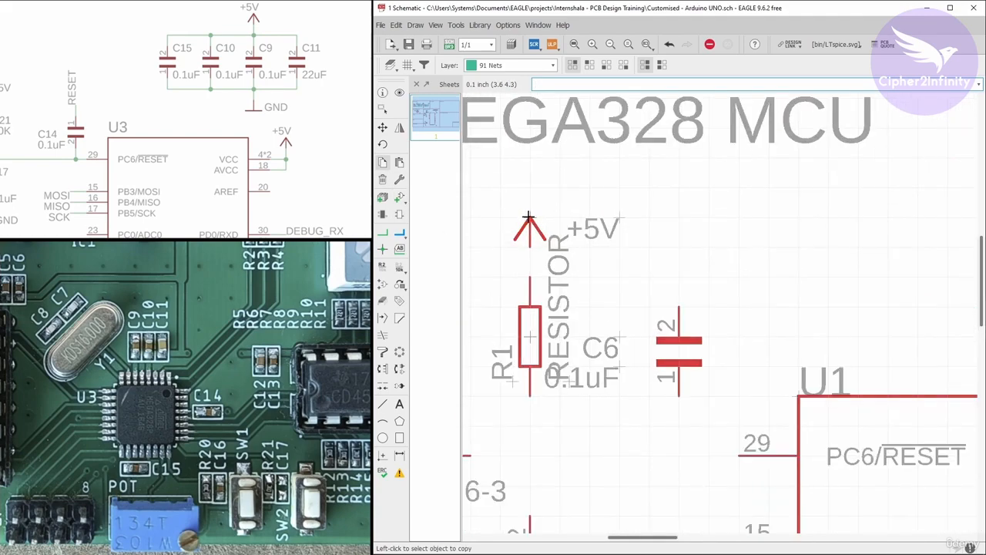
{"action": "left_click", "coordinate": [528, 217]}
{"action": "scroll", "coordinate": [497, 220], "scroll_direction": "down", "scroll_amount": 4}
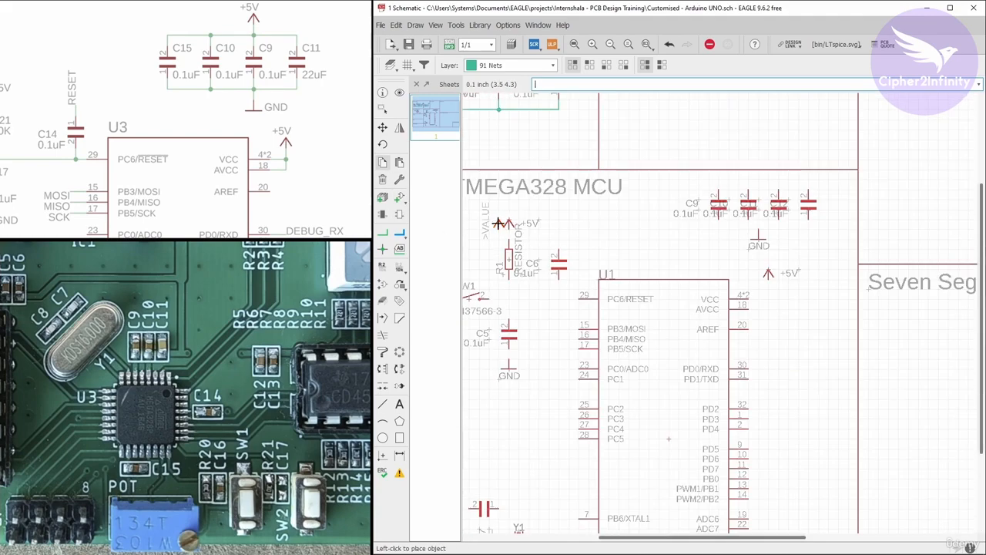
{"action": "scroll", "coordinate": [765, 171], "scroll_direction": "up", "scroll_amount": 2}
{"action": "left_click", "coordinate": [757, 176]}
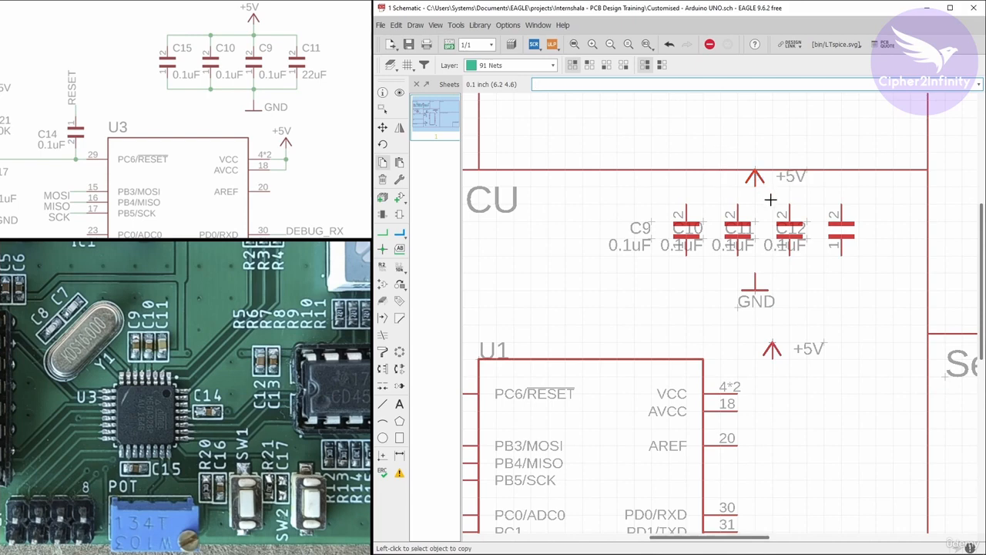
Compare the parts placed in the ATMEGA328 MCU and Prog / Debug Header blocks with the reference schematic.
{"action": "scroll", "coordinate": [763, 196], "scroll_direction": "down", "scroll_amount": 2}
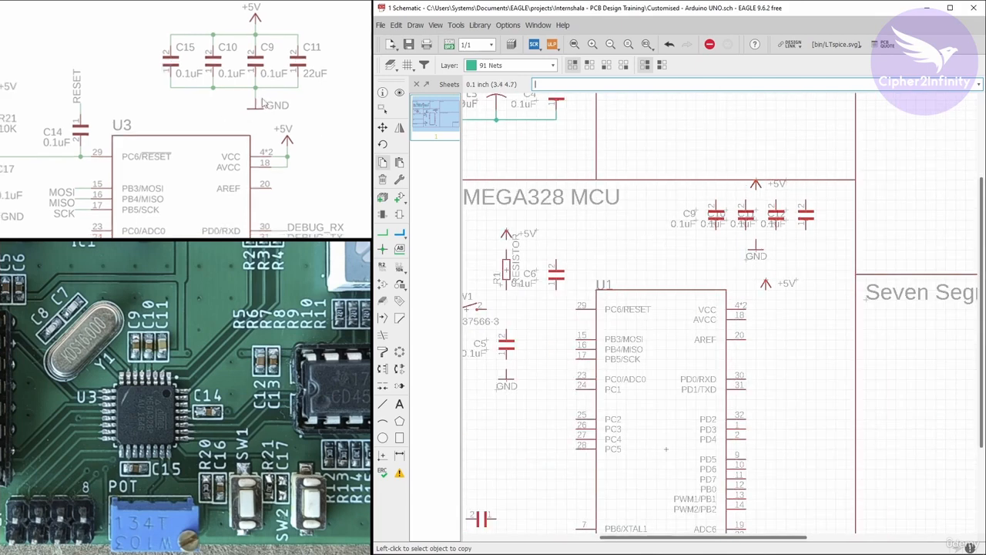
{"action": "left_click", "coordinate": [231, 132]}
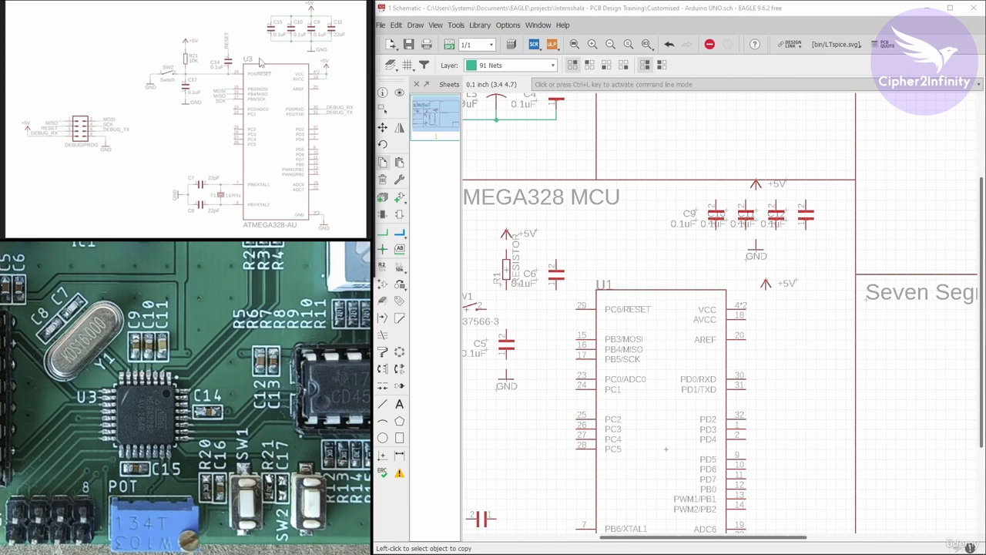
{"action": "scroll", "coordinate": [667, 165], "scroll_direction": "down", "scroll_amount": 2}
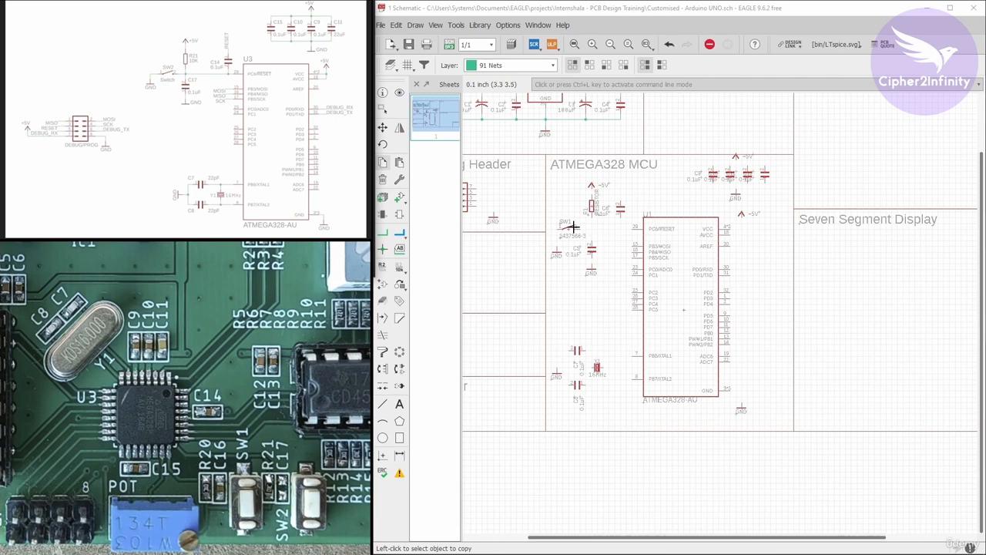
{"action": "scroll", "coordinate": [572, 225], "scroll_direction": "up", "scroll_amount": 1}
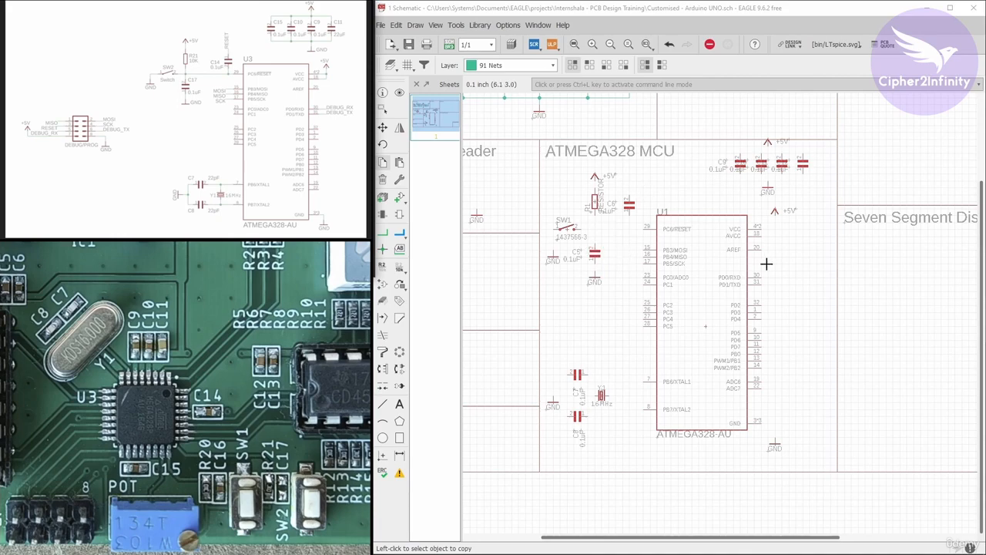
{"action": "scroll", "coordinate": [703, 222], "scroll_direction": "down", "scroll_amount": 2}
{"action": "scroll", "coordinate": [708, 211], "scroll_direction": "down", "scroll_amount": 1}
{"action": "scroll", "coordinate": [589, 196], "scroll_direction": "up", "scroll_amount": 1}
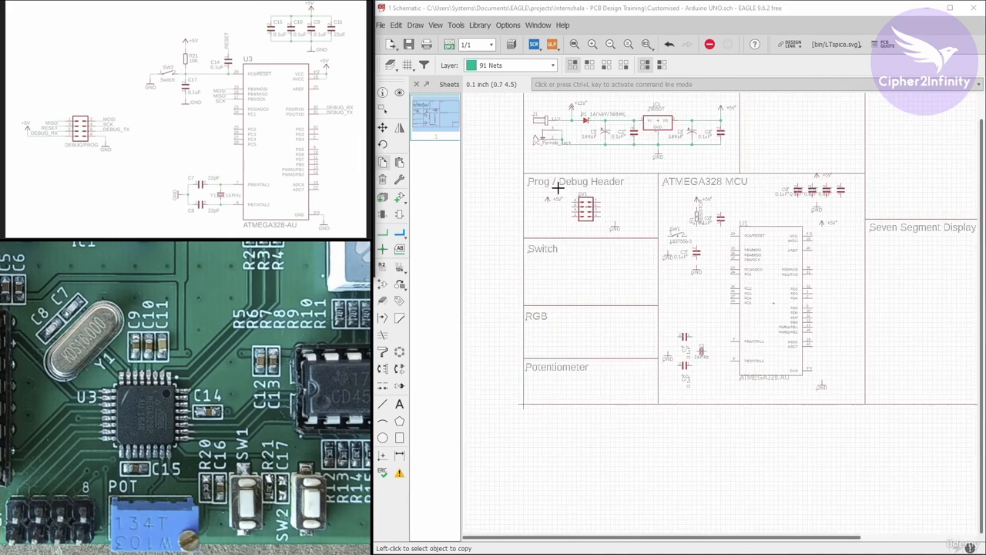
Set resistor R1's value to 10k and place its name and value horizontally to its right.
{"action": "scroll", "coordinate": [562, 188], "scroll_direction": "up", "scroll_amount": 1}
{"action": "scroll", "coordinate": [593, 198], "scroll_direction": "up", "scroll_amount": 1}
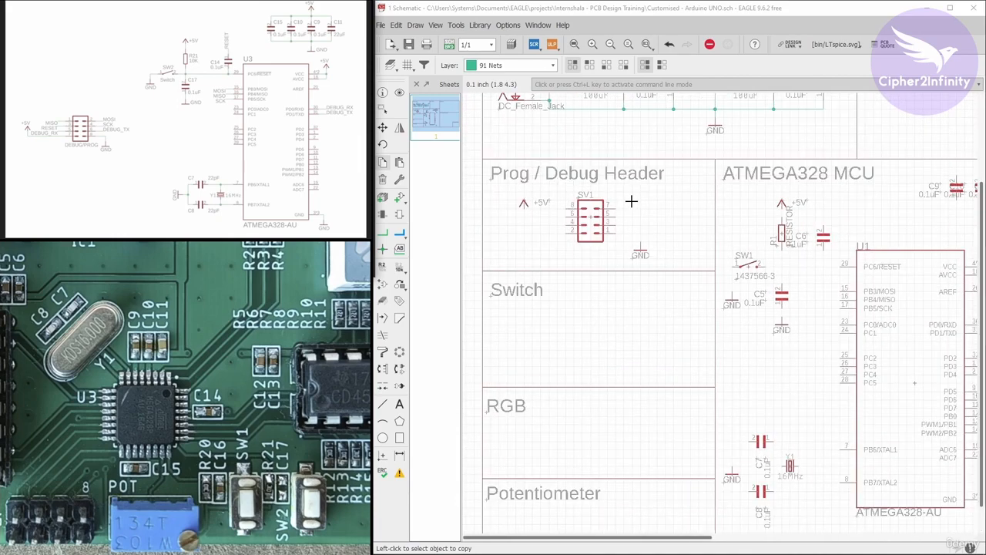
{"action": "scroll", "coordinate": [609, 220], "scroll_direction": "up", "scroll_amount": 2}
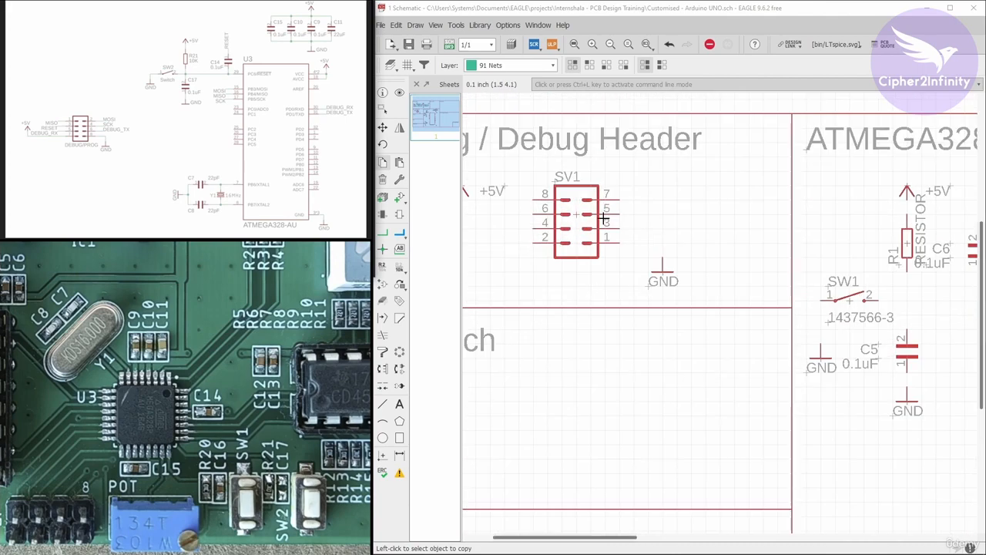
{"action": "scroll", "coordinate": [560, 194], "scroll_direction": "down", "scroll_amount": 1}
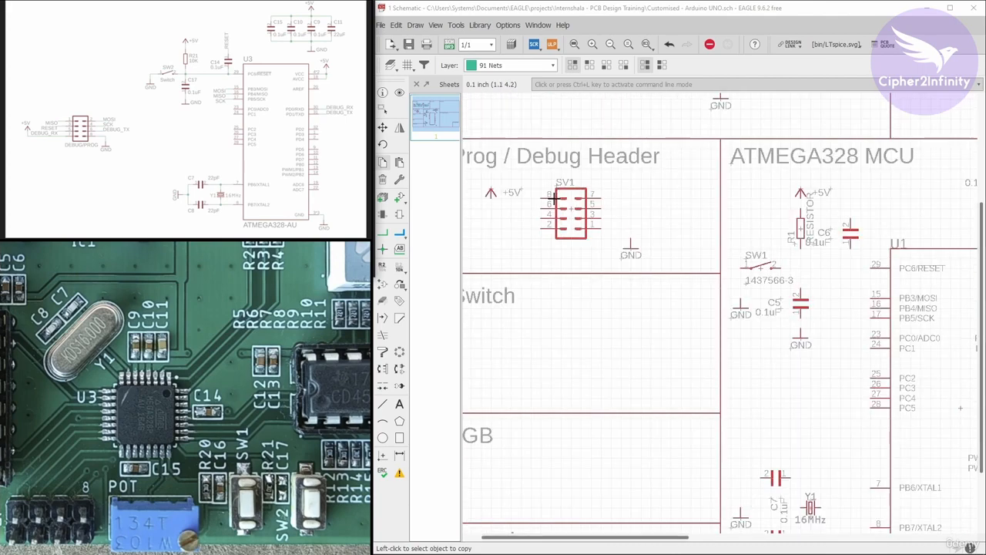
{"action": "scroll", "coordinate": [537, 198], "scroll_direction": "down", "scroll_amount": 1}
{"action": "scroll", "coordinate": [697, 231], "scroll_direction": "up", "scroll_amount": 1}
{"action": "scroll", "coordinate": [681, 219], "scroll_direction": "up", "scroll_amount": 1}
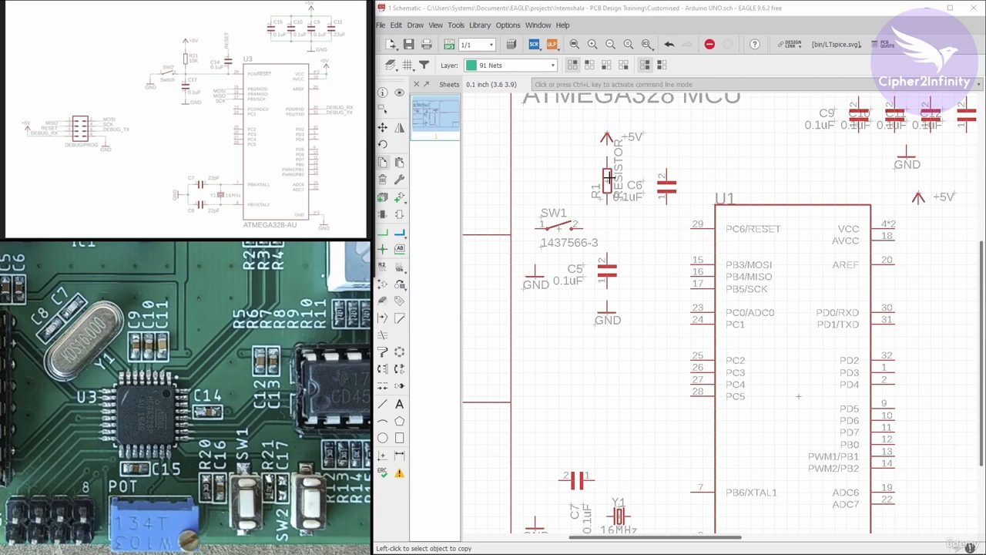
{"action": "scroll", "coordinate": [608, 179], "scroll_direction": "up", "scroll_amount": 1}
{"action": "right_click", "coordinate": [584, 170]}
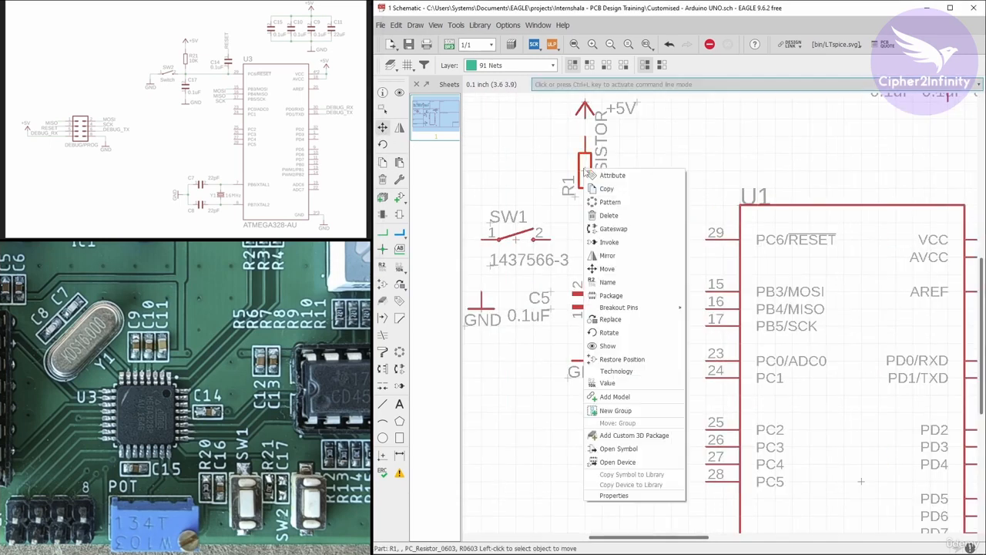
{"action": "left_click", "coordinate": [607, 383]}
{"action": "type", "text": "10k"}
{"action": "key", "text": "Return"}
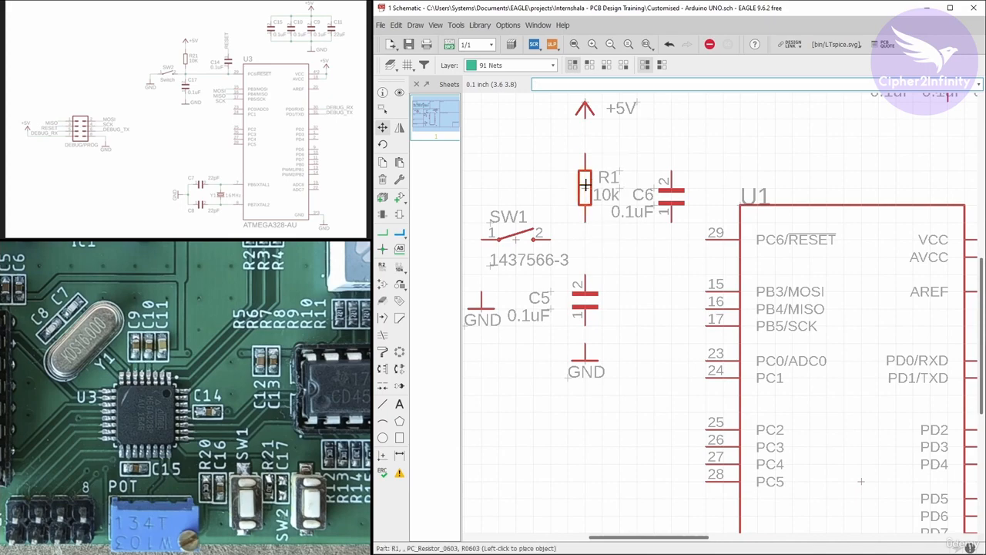
Shift capacitor C6 and resistor R1 to the right and align the +5V symbol directly above R1.
{"action": "scroll", "coordinate": [603, 235], "scroll_direction": "down", "scroll_amount": 4}
{"action": "scroll", "coordinate": [771, 192], "scroll_direction": "up", "scroll_amount": 2}
{"action": "scroll", "coordinate": [771, 193], "scroll_direction": "up", "scroll_amount": 1}
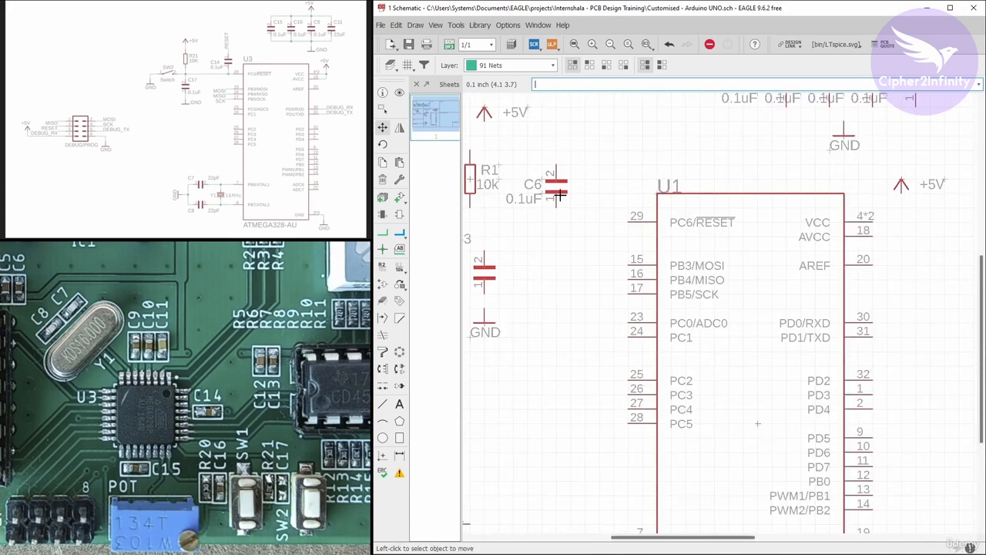
{"action": "scroll", "coordinate": [580, 191], "scroll_direction": "up", "scroll_amount": 1}
{"action": "left_click", "coordinate": [581, 191]}
{"action": "left_click", "coordinate": [565, 126]}
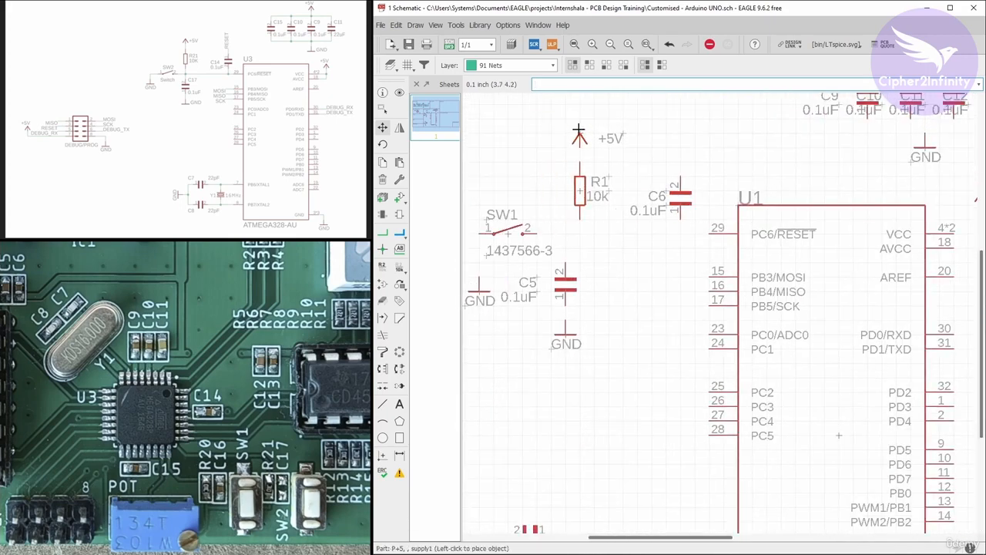
{"action": "left_click", "coordinate": [580, 139]}
Align capacitor C5 and its GND symbol beneath R1, with C5's name and value to its right.
{"action": "scroll", "coordinate": [580, 140], "scroll_direction": "down", "scroll_amount": 2}
{"action": "scroll", "coordinate": [531, 194], "scroll_direction": "up", "scroll_amount": 3}
{"action": "left_click", "coordinate": [641, 225]}
{"action": "left_click", "coordinate": [659, 209]}
{"action": "left_click", "coordinate": [641, 283]}
{"action": "left_click", "coordinate": [618, 219]}
{"action": "left_click", "coordinate": [706, 220]}
{"action": "scroll", "coordinate": [537, 217], "scroll_direction": "down", "scroll_amount": 2}
{"action": "scroll", "coordinate": [550, 194], "scroll_direction": "up", "scroll_amount": 4}
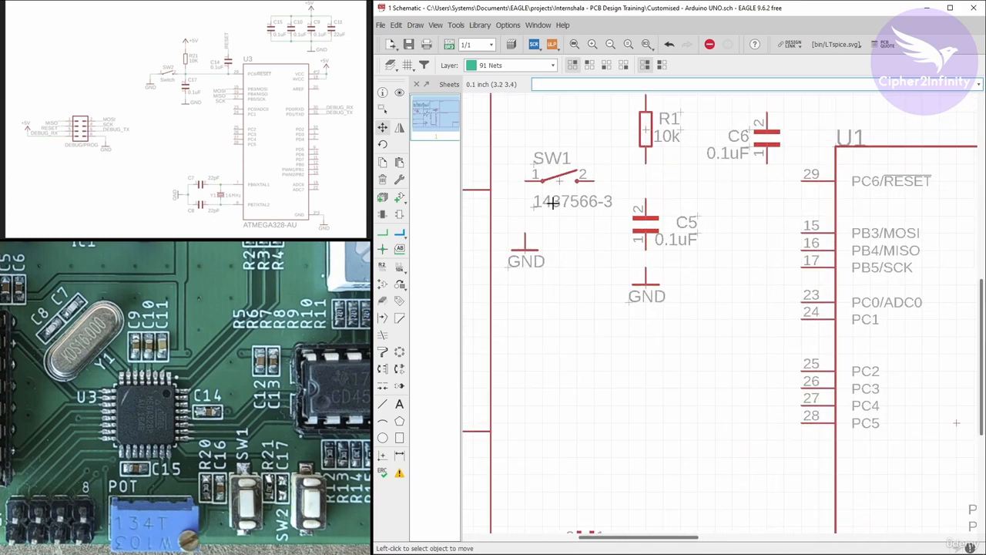
Change the value of switch SW1 to Switch.
{"action": "left_click", "coordinate": [399, 267]}
{"action": "left_click", "coordinate": [567, 183]}
{"action": "left_click", "coordinate": [618, 398]}
{"action": "type", "text": "switch"}
{"action": "left_click", "coordinate": [382, 179]}
{"action": "key", "text": "BackSpace"}
{"action": "type", "text": "S"}
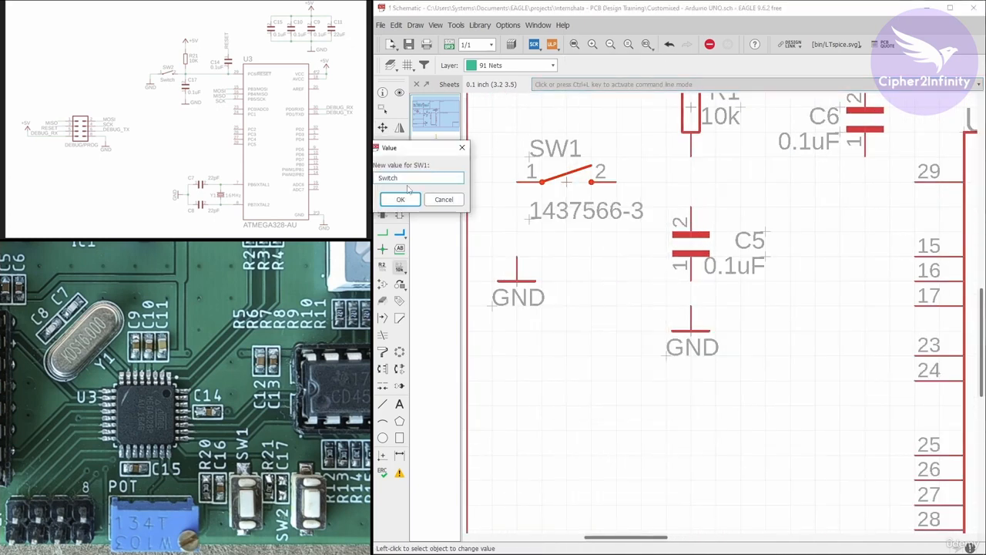
{"action": "left_click", "coordinate": [402, 200]}
Move SW1's name and value labels closer above and below the switch symbol.
{"action": "left_click", "coordinate": [383, 128]}
{"action": "left_click", "coordinate": [530, 219]}
{"action": "left_click", "coordinate": [542, 206]}
{"action": "left_click", "coordinate": [531, 156]}
{"action": "left_click", "coordinate": [543, 152]}
{"action": "scroll", "coordinate": [543, 152], "scroll_direction": "down", "scroll_amount": 2}
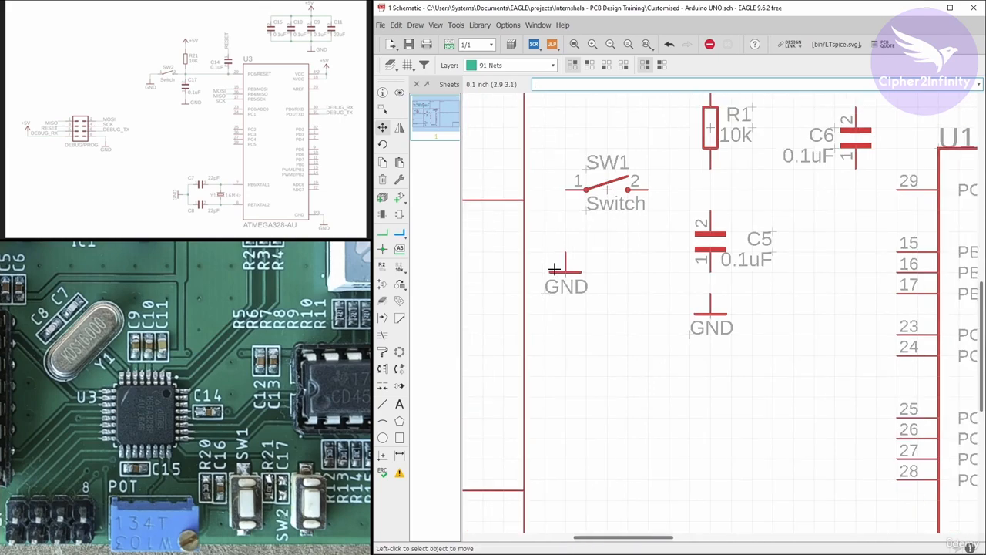
Move switch SW1 closer to R1 and raise its GND symbol nearer the switch.
{"action": "left_click", "coordinate": [606, 189]}
{"action": "left_click", "coordinate": [627, 189]}
{"action": "left_click", "coordinate": [565, 270]}
{"action": "left_click", "coordinate": [558, 234]}
Shift capacitor C9 and its name and value labels to the left, away from C10.
{"action": "scroll", "coordinate": [511, 237], "scroll_direction": "down", "scroll_amount": 4}
{"action": "scroll", "coordinate": [686, 188], "scroll_direction": "up", "scroll_amount": 3}
{"action": "scroll", "coordinate": [688, 189], "scroll_direction": "down", "scroll_amount": 4}
{"action": "scroll", "coordinate": [863, 119], "scroll_direction": "up", "scroll_amount": 5}
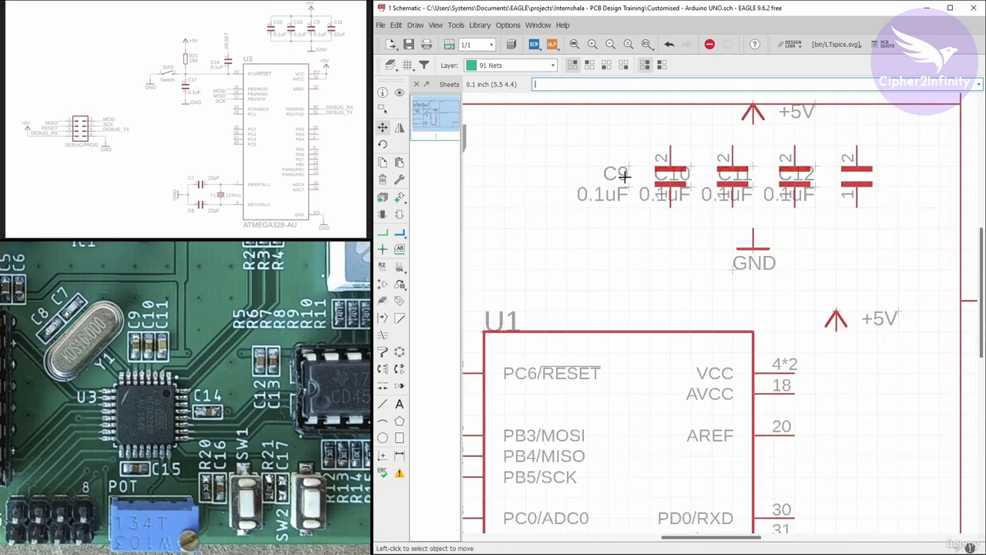
{"action": "left_click", "coordinate": [627, 168]}
{"action": "left_click", "coordinate": [608, 168]}
{"action": "left_click", "coordinate": [627, 189]}
{"action": "left_click", "coordinate": [607, 189]}
{"action": "left_click", "coordinate": [671, 177]}
{"action": "left_click", "coordinate": [629, 177]}
Space capacitors C10, C11 and C12 evenly along the row and separate their labels from the neighbouring symbols.
{"action": "left_click", "coordinate": [731, 184]}
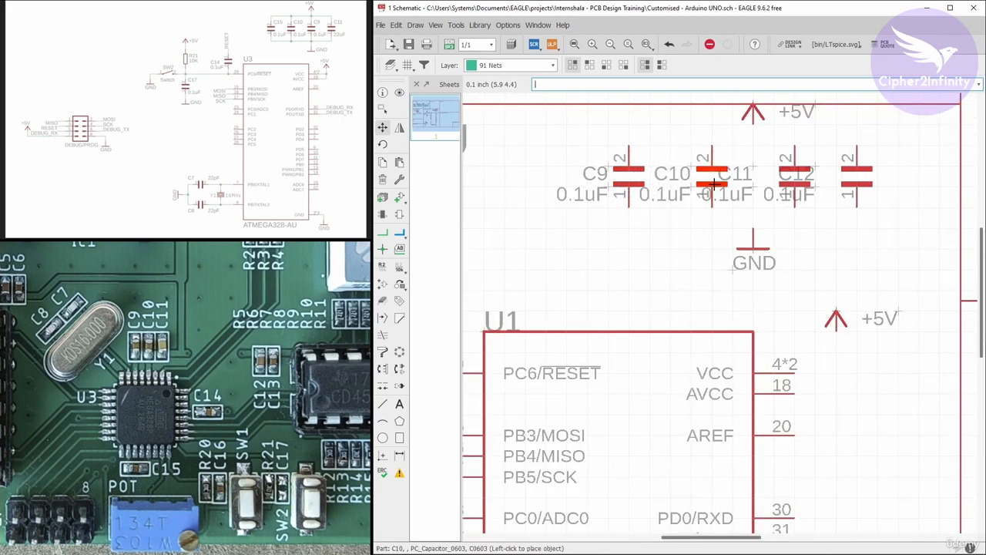
{"action": "left_click", "coordinate": [845, 177]}
{"action": "left_click", "coordinate": [887, 178]}
{"action": "left_click", "coordinate": [755, 166]}
{"action": "left_click", "coordinate": [774, 166]}
{"action": "left_click", "coordinate": [754, 187]}
{"action": "left_click", "coordinate": [774, 187]}
{"action": "left_click", "coordinate": [857, 165]}
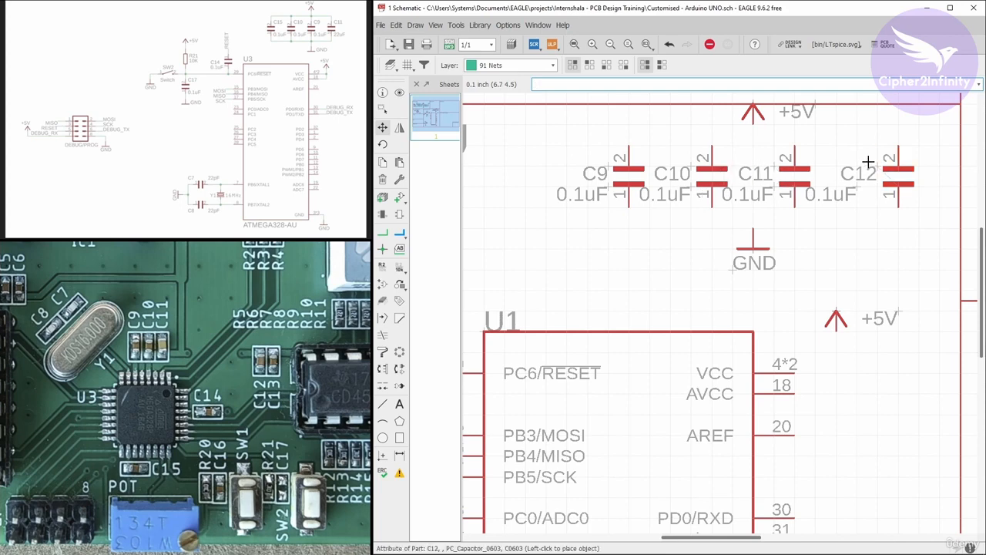
{"action": "left_click", "coordinate": [877, 166]}
{"action": "left_click", "coordinate": [886, 181]}
Move the C9 to C12 capacitors as a group slightly right and down, and shift their GND symbol to match.
{"action": "scroll", "coordinate": [676, 247], "scroll_direction": "down", "scroll_amount": 1}
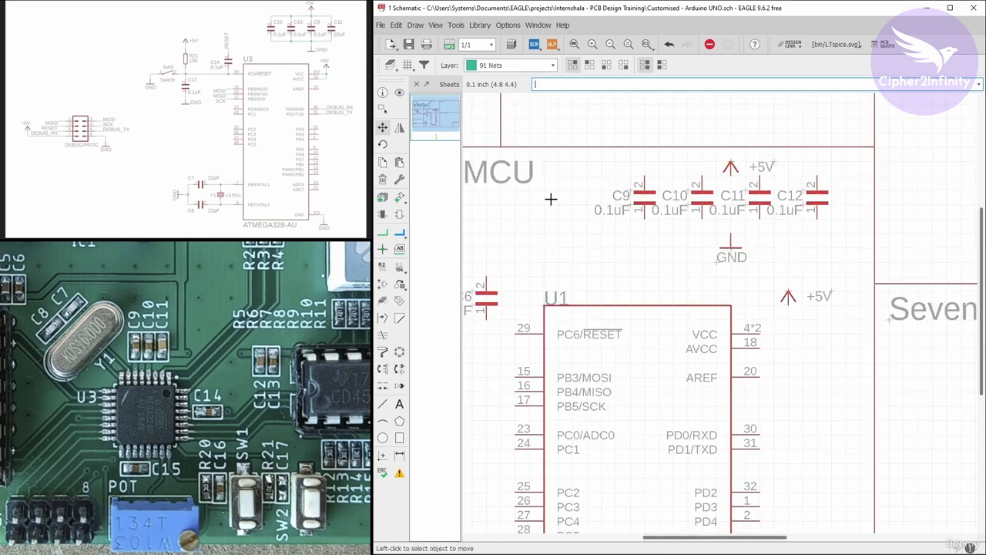
{"action": "left_click", "coordinate": [383, 110]}
{"action": "left_click_drag", "start_coordinate": [575, 177], "coordinate": [819, 228]}
{"action": "left_click", "coordinate": [382, 127]}
{"action": "right_click", "coordinate": [658, 241]}
{"action": "left_click", "coordinate": [678, 248]}
{"action": "left_click", "coordinate": [675, 254]}
{"action": "left_click", "coordinate": [732, 248]}
{"action": "left_click", "coordinate": [744, 263]}
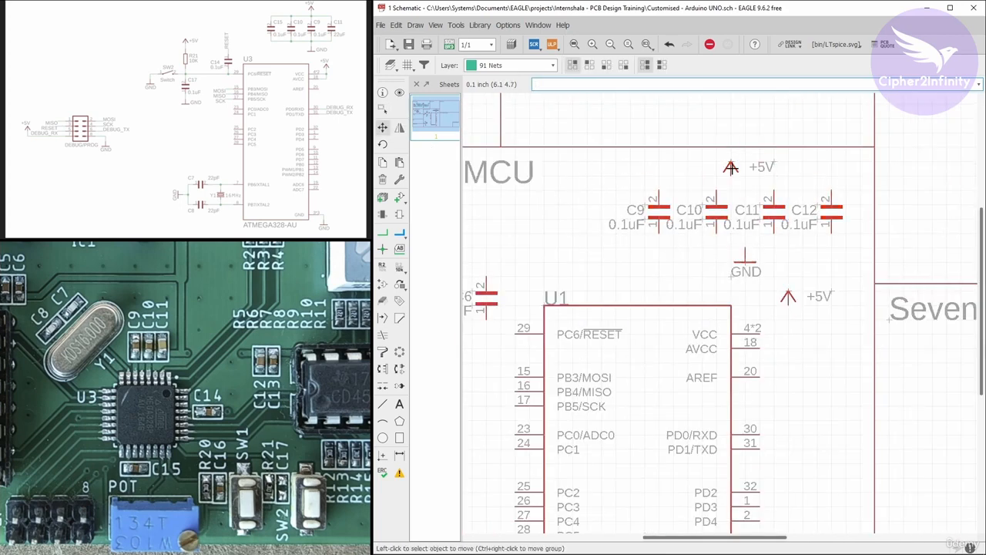
Widen the spacing between C9, C10, C11 and C12 so the capacitor row is even around its power symbols.
{"action": "scroll", "coordinate": [730, 167], "scroll_direction": "down", "scroll_amount": 2}
{"action": "scroll", "coordinate": [730, 167], "scroll_direction": "up", "scroll_amount": 3}
{"action": "left_click", "coordinate": [787, 198]}
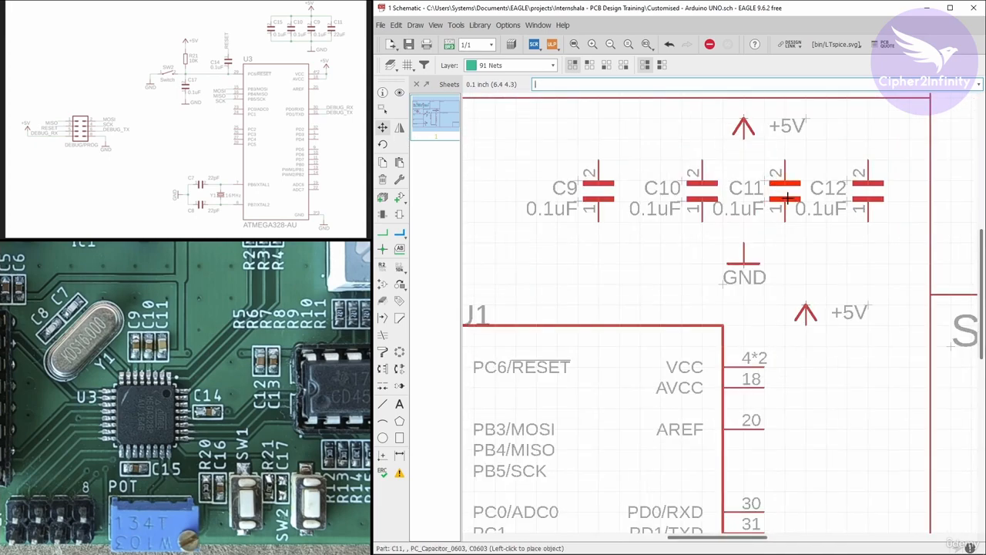
{"action": "left_click", "coordinate": [807, 198]}
{"action": "left_click", "coordinate": [866, 198]}
{"action": "left_click", "coordinate": [905, 198]}
Group the four capacitors with their +5V and GND symbols and reposition the group above the microcontroller.
{"action": "scroll", "coordinate": [693, 198], "scroll_direction": "down", "scroll_amount": 3}
{"action": "left_click", "coordinate": [382, 110]}
{"action": "left_click_drag", "start_coordinate": [598, 255], "coordinate": [823, 147]}
{"action": "left_click", "coordinate": [382, 127]}
{"action": "right_click", "coordinate": [664, 239]}
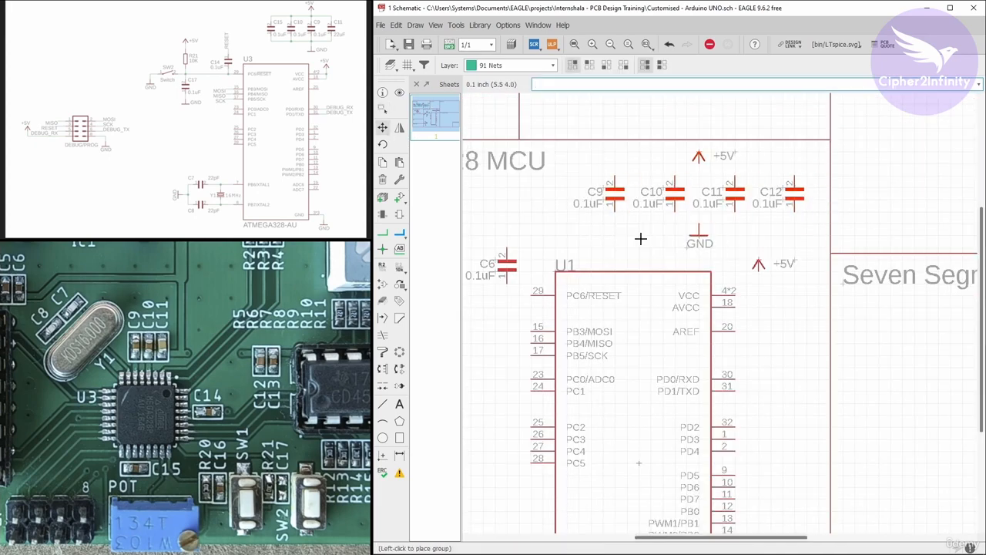
{"action": "left_click", "coordinate": [640, 239]}
Centre the ATMEGA328-AU value label below the microcontroller and its U1 name above it.
{"action": "scroll", "coordinate": [645, 201], "scroll_direction": "down", "scroll_amount": 3}
{"action": "scroll", "coordinate": [648, 189], "scroll_direction": "up", "scroll_amount": 3}
{"action": "scroll", "coordinate": [662, 170], "scroll_direction": "down", "scroll_amount": 4}
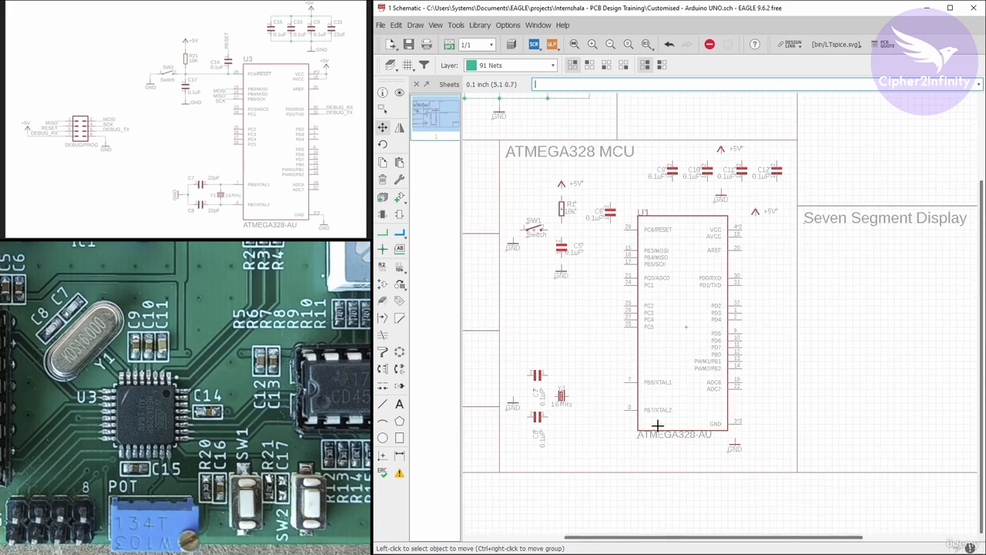
{"action": "scroll", "coordinate": [735, 453], "scroll_direction": "up", "scroll_amount": 2}
{"action": "left_click", "coordinate": [595, 434]}
{"action": "left_click", "coordinate": [607, 436]}
{"action": "scroll", "coordinate": [607, 436], "scroll_direction": "down", "scroll_amount": 2}
{"action": "scroll", "coordinate": [591, 211], "scroll_direction": "up", "scroll_amount": 2}
{"action": "left_click", "coordinate": [602, 204]}
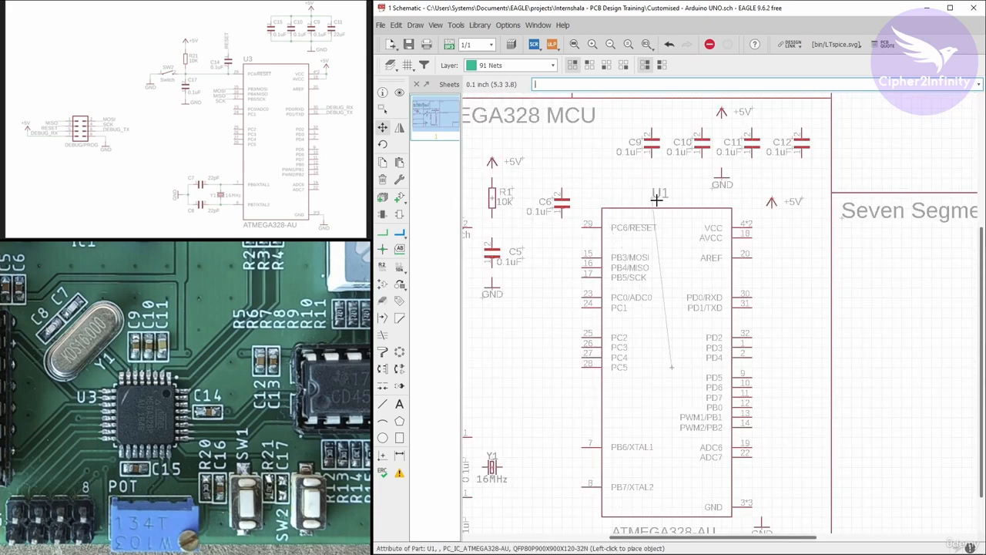
{"action": "left_click", "coordinate": [656, 200]}
Reposition the +5V and GND symbols around the SV1 connector in the Prog / Debug Header block.
{"action": "scroll", "coordinate": [656, 198], "scroll_direction": "down", "scroll_amount": 3}
{"action": "scroll", "coordinate": [524, 199], "scroll_direction": "up", "scroll_amount": 5}
{"action": "left_click", "coordinate": [550, 204]}
{"action": "left_click", "coordinate": [558, 215]}
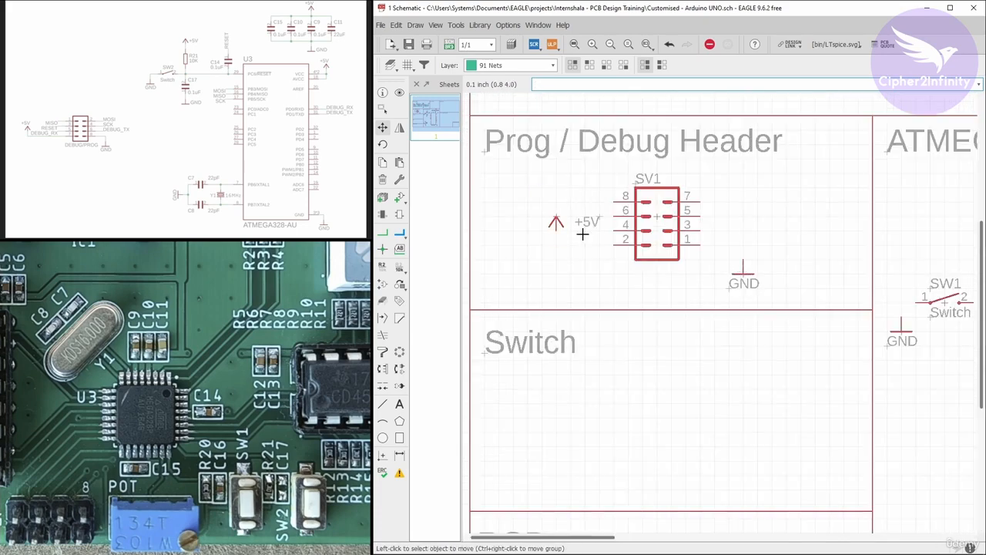
{"action": "scroll", "coordinate": [586, 239], "scroll_direction": "down", "scroll_amount": 3}
{"action": "scroll", "coordinate": [570, 188], "scroll_direction": "up", "scroll_amount": 3}
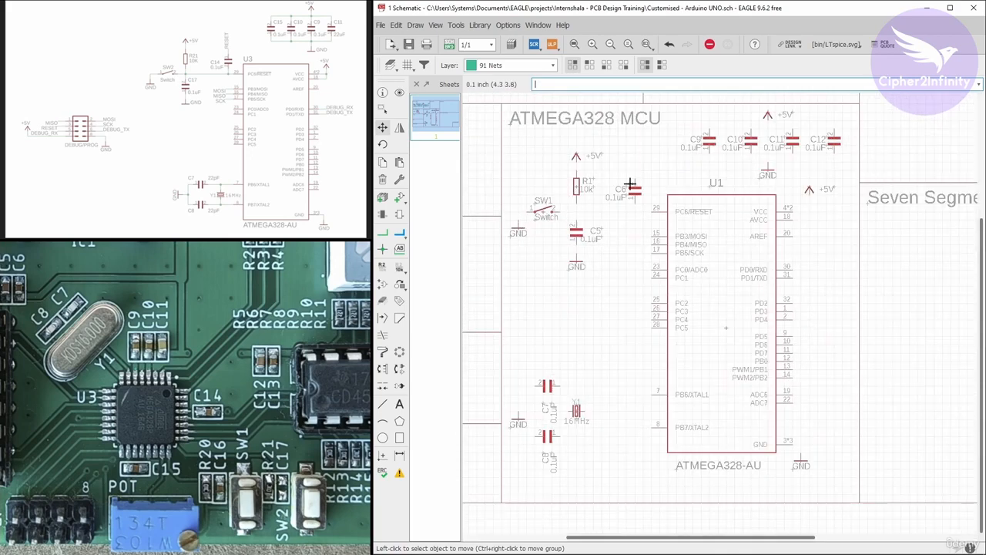
Rotate crystal Y1 by 90 degrees and place it near the microcontroller's XTAL pins.
{"action": "left_click", "coordinate": [573, 422]}
{"action": "left_click", "coordinate": [594, 410]}
{"action": "right_click", "coordinate": [601, 410]}
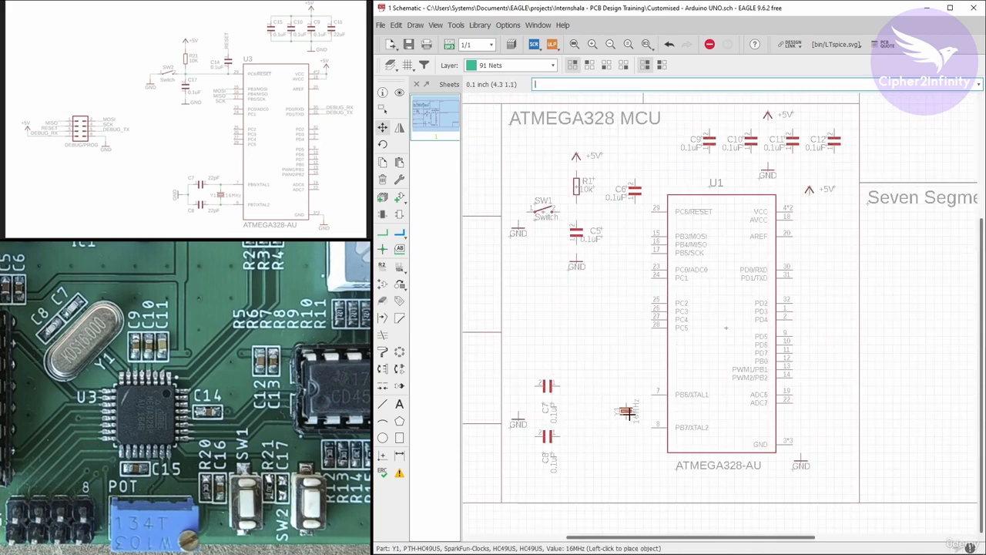
{"action": "left_click", "coordinate": [627, 411]}
Move capacitors C8 and C7 beside crystal Y1, level with the PB7/XTAL2 and PB6/XTAL1 pins.
{"action": "scroll", "coordinate": [532, 474], "scroll_direction": "up", "scroll_amount": 4}
{"action": "left_click", "coordinate": [583, 373]}
{"action": "left_click", "coordinate": [687, 360]}
{"action": "left_click", "coordinate": [581, 271]}
{"action": "left_click", "coordinate": [686, 289]}
Rotate the name and value labels of C7 and C8 to horizontal, placing C7's above and C8's below.
{"action": "left_click", "coordinate": [672, 320]}
{"action": "right_click", "coordinate": [672, 304]}
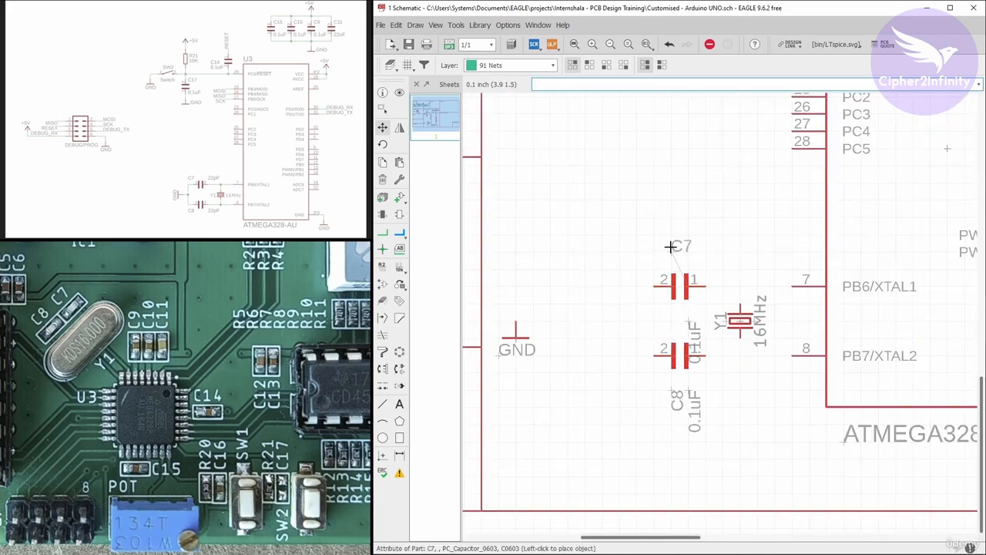
{"action": "left_click", "coordinate": [653, 253]}
{"action": "left_click", "coordinate": [689, 320]}
{"action": "right_click", "coordinate": [691, 306]}
{"action": "left_click", "coordinate": [705, 253]}
{"action": "left_click", "coordinate": [672, 389]}
{"action": "right_click", "coordinate": [669, 390]}
{"action": "left_click", "coordinate": [654, 389]}
{"action": "left_click", "coordinate": [689, 390]}
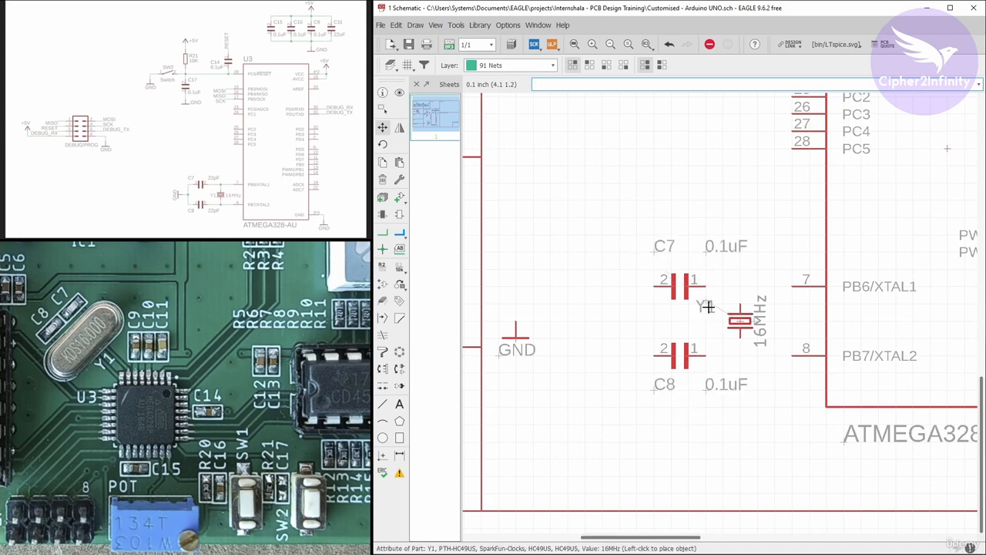
Rotate crystal Y1's name and 16MHz value to horizontal and stack them to its right.
{"action": "left_click", "coordinate": [758, 325]}
{"action": "right_click", "coordinate": [740, 330]}
{"action": "left_click", "coordinate": [704, 336]}
{"action": "left_click", "coordinate": [702, 333]}
{"action": "left_click", "coordinate": [790, 337]}
{"action": "left_click", "coordinate": [709, 306]}
{"action": "left_click", "coordinate": [775, 305]}
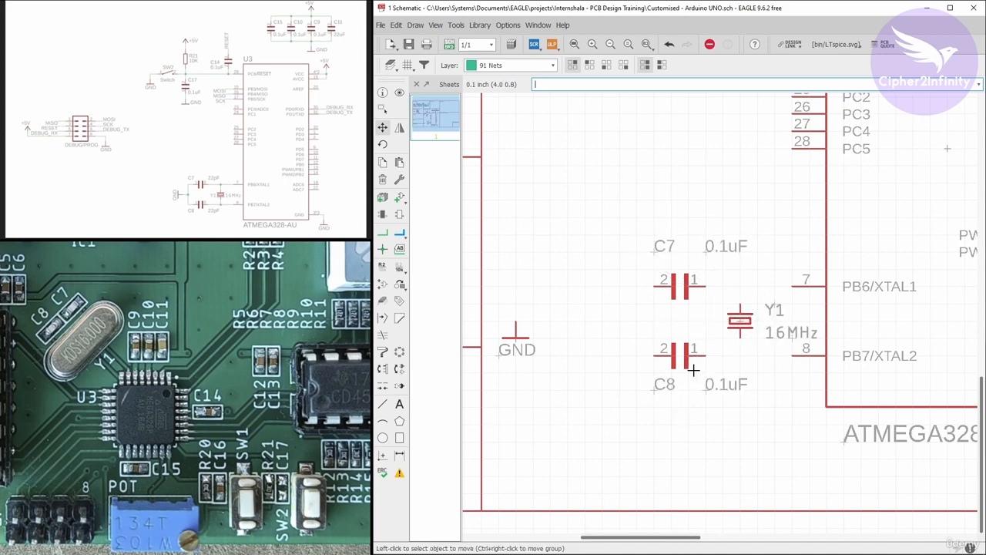
Rearrange C7's and C8's labels closer to the capacitors, with each name on the left and value on the right.
{"action": "left_click", "coordinate": [655, 389]}
{"action": "left_click", "coordinate": [676, 405]}
{"action": "left_click", "coordinate": [652, 252]}
{"action": "left_click", "coordinate": [673, 235]}
{"action": "left_click", "coordinate": [707, 250]}
{"action": "left_click", "coordinate": [672, 252]}
{"action": "left_click", "coordinate": [671, 251]}
{"action": "left_click", "coordinate": [706, 269]}
{"action": "left_click", "coordinate": [673, 232]}
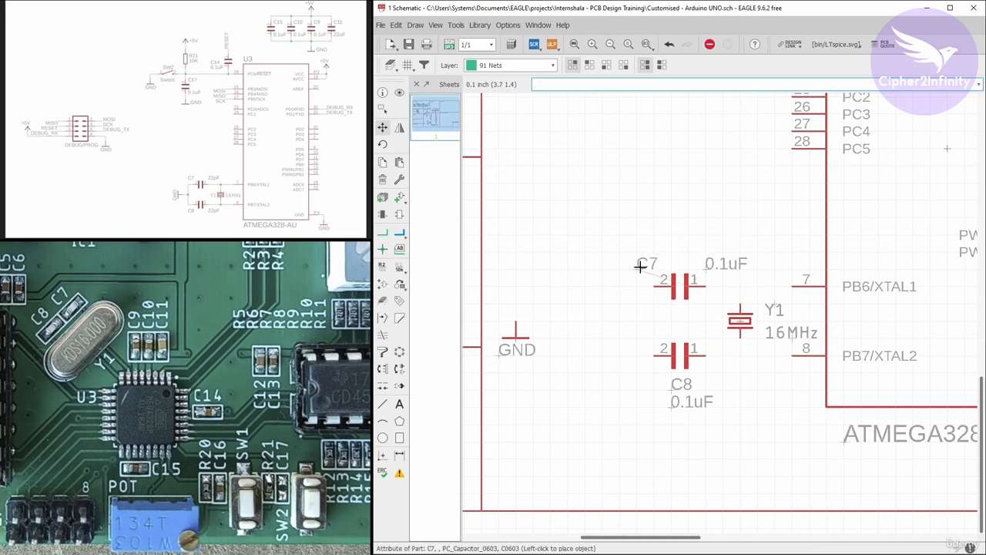
{"action": "left_click", "coordinate": [672, 405]}
{"action": "left_click", "coordinate": [706, 388]}
Move the crystal circuit's GND symbol closer to capacitors C7 and C8.
{"action": "left_click", "coordinate": [515, 337]}
{"action": "left_click", "coordinate": [601, 336]}
{"action": "scroll", "coordinate": [590, 328], "scroll_direction": "down", "scroll_amount": 4}
{"action": "scroll", "coordinate": [655, 294], "scroll_direction": "down", "scroll_amount": 3}
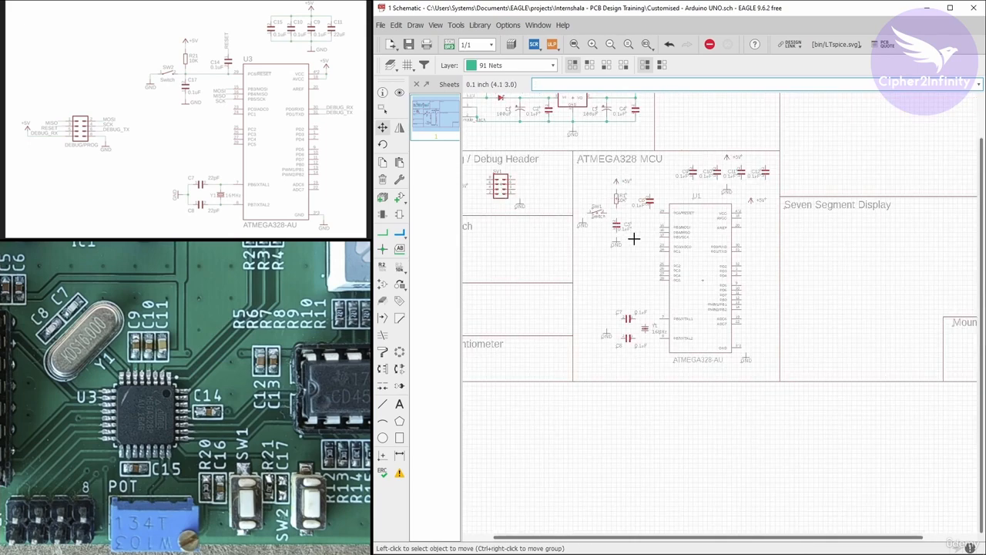
Check the arrangement of the parts in the ATMEGA328 MCU and Prog / Debug Header blocks against the reference schematic.
{"action": "scroll", "coordinate": [634, 238], "scroll_direction": "up", "scroll_amount": 3}
{"action": "middle_click_drag", "start_coordinate": [616, 209], "coordinate": [602, 228]}
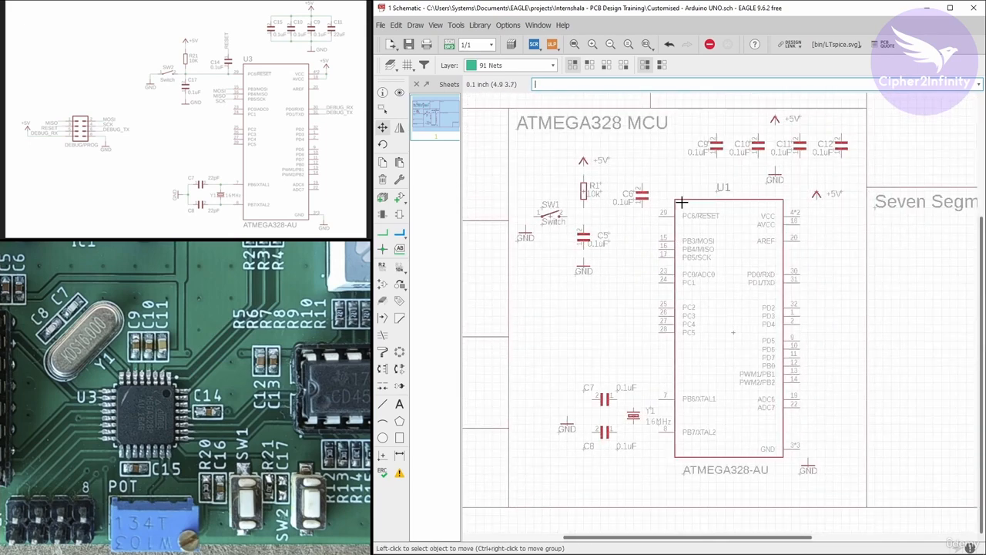
{"action": "scroll", "coordinate": [775, 273], "scroll_direction": "down", "scroll_amount": 2}
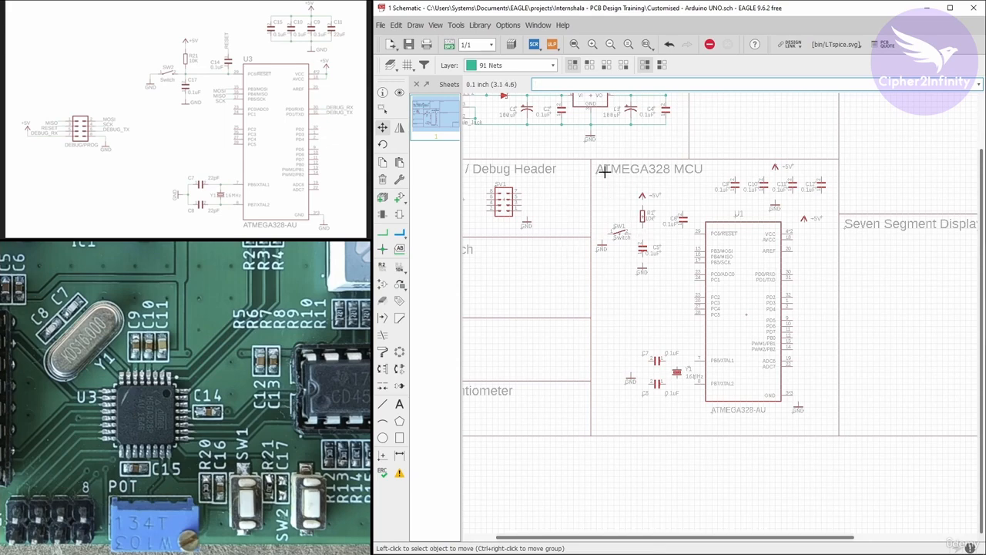
{"action": "scroll", "coordinate": [696, 188], "scroll_direction": "down", "scroll_amount": 2}
{"action": "scroll", "coordinate": [541, 185], "scroll_direction": "up", "scroll_amount": 3}
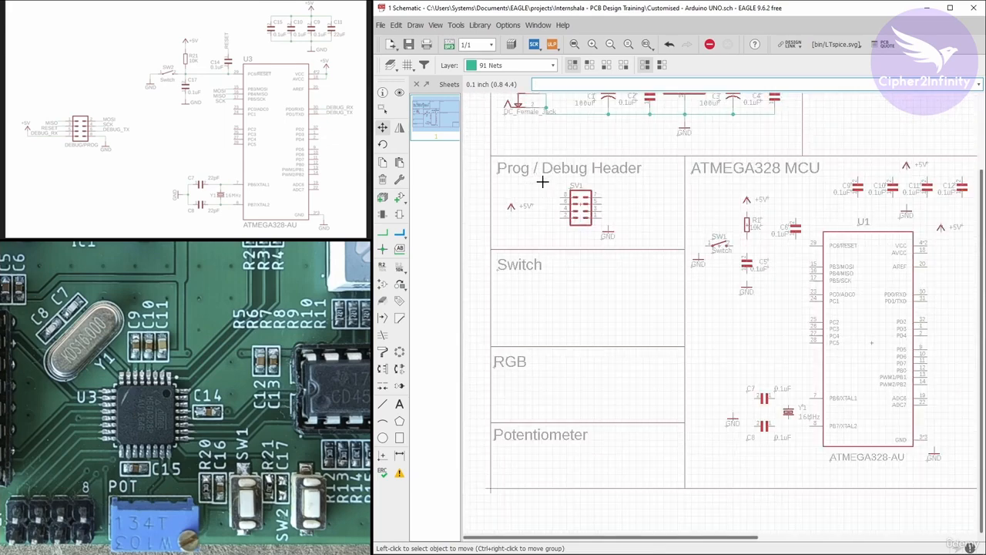
{"action": "scroll", "coordinate": [515, 191], "scroll_direction": "down", "scroll_amount": 2}
{"action": "scroll", "coordinate": [717, 216], "scroll_direction": "up", "scroll_amount": 3}
{"action": "scroll", "coordinate": [682, 224], "scroll_direction": "up", "scroll_amount": 3}
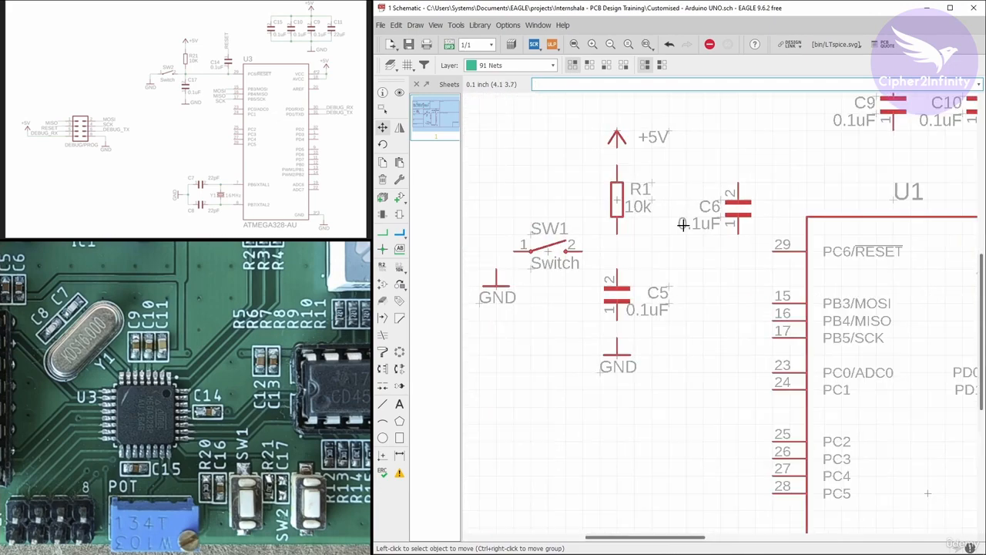
{"action": "scroll", "coordinate": [626, 234], "scroll_direction": "down", "scroll_amount": 1}
Wire U1's PC6/RESET pin to switch SW1 and join resistor R1 and capacitor C5 to that net.
{"action": "left_click", "coordinate": [382, 234]}
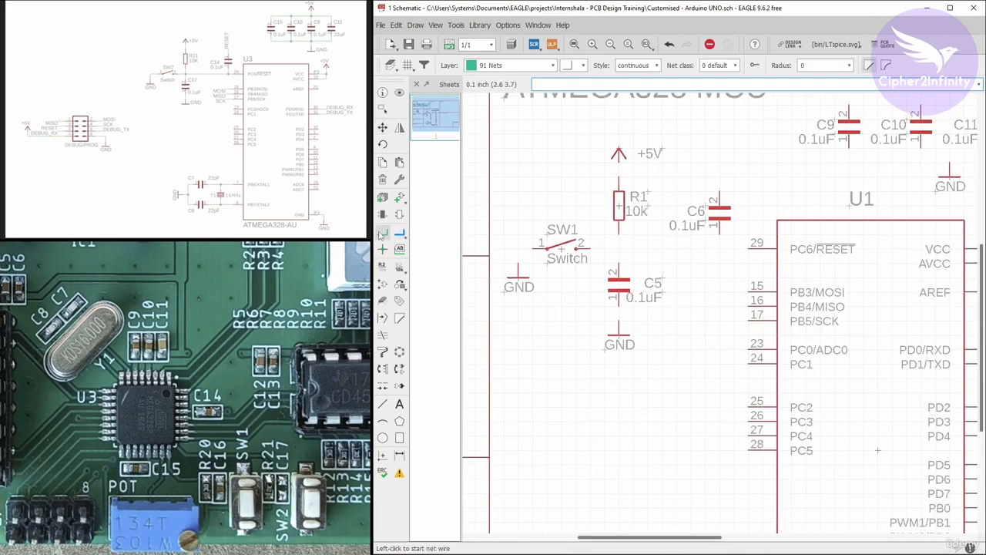
{"action": "scroll", "coordinate": [750, 248], "scroll_direction": "up", "scroll_amount": 1}
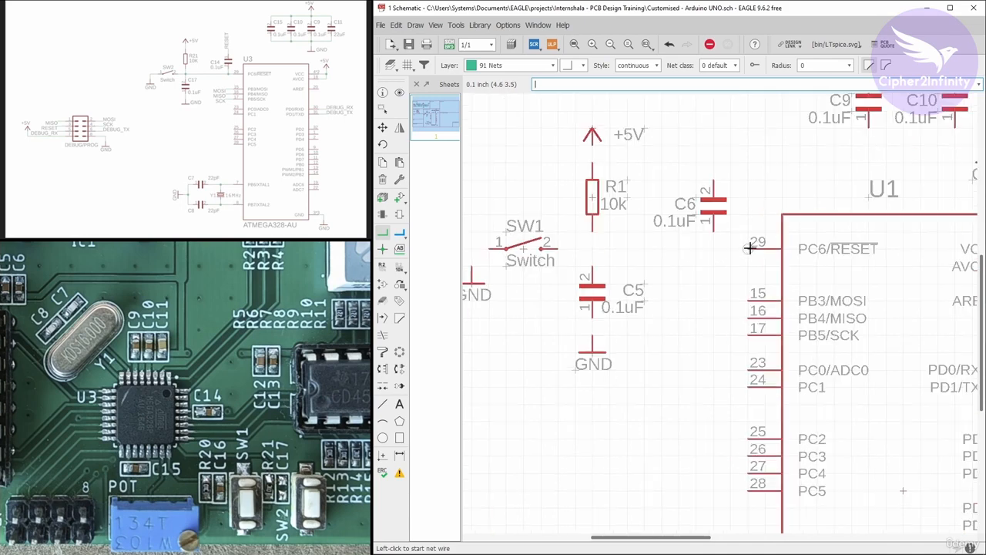
{"action": "left_click", "coordinate": [750, 248]}
{"action": "left_click", "coordinate": [557, 248]}
{"action": "left_click", "coordinate": [593, 249]}
{"action": "left_click", "coordinate": [593, 264]}
{"action": "left_click", "coordinate": [593, 249]}
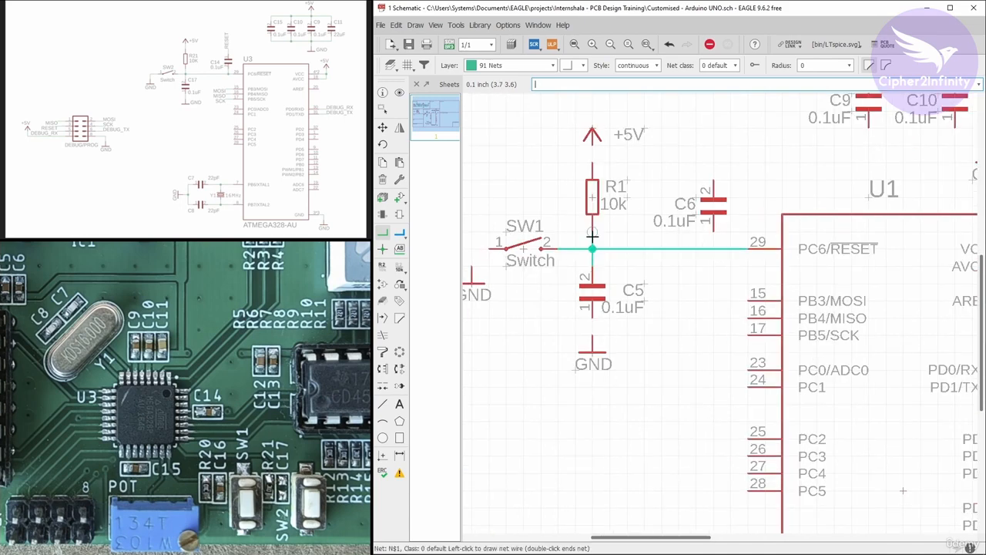
{"action": "left_click", "coordinate": [592, 233]}
{"action": "scroll", "coordinate": [661, 227], "scroll_direction": "down", "scroll_amount": 3}
{"action": "scroll", "coordinate": [554, 242], "scroll_direction": "up", "scroll_amount": 3}
Wire the free ends of switch SW1 and capacitor C5 to their GND symbols.
{"action": "left_click", "coordinate": [547, 256]}
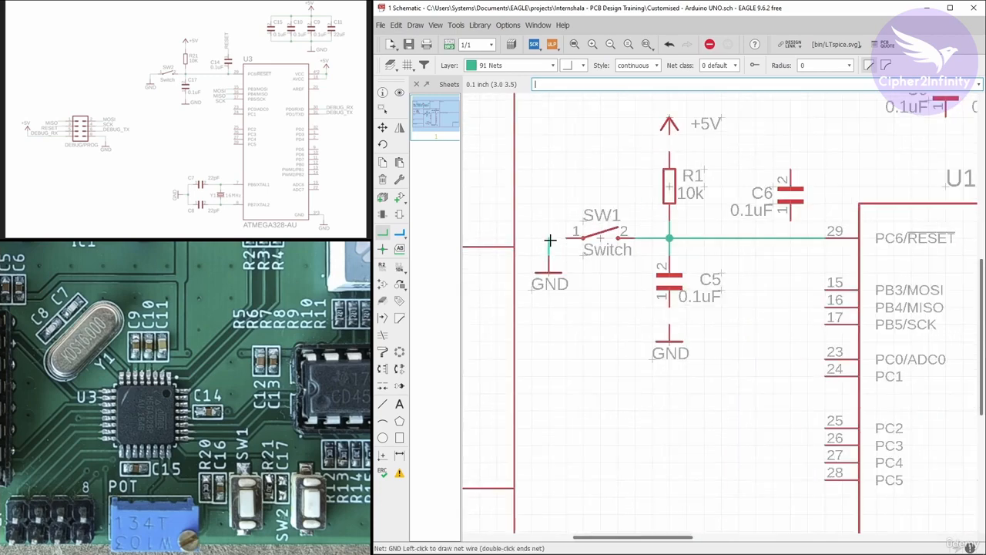
{"action": "left_click", "coordinate": [565, 239]}
{"action": "scroll", "coordinate": [666, 277], "scroll_direction": "down", "scroll_amount": 2}
{"action": "scroll", "coordinate": [745, 228], "scroll_direction": "up", "scroll_amount": 2}
{"action": "left_click", "coordinate": [755, 252]}
{"action": "left_click", "coordinate": [755, 268]}
{"action": "scroll", "coordinate": [609, 262], "scroll_direction": "down", "scroll_amount": 4}
{"action": "scroll", "coordinate": [753, 206], "scroll_direction": "up", "scroll_amount": 3}
Wire decoupling capacitors C9 to C12 in parallel between their GND and +5V symbols.
{"action": "left_click", "coordinate": [753, 205]}
{"action": "scroll", "coordinate": [755, 217], "scroll_direction": "down", "scroll_amount": 4}
{"action": "scroll", "coordinate": [917, 219], "scroll_direction": "up", "scroll_amount": 4}
{"action": "left_click", "coordinate": [789, 214]}
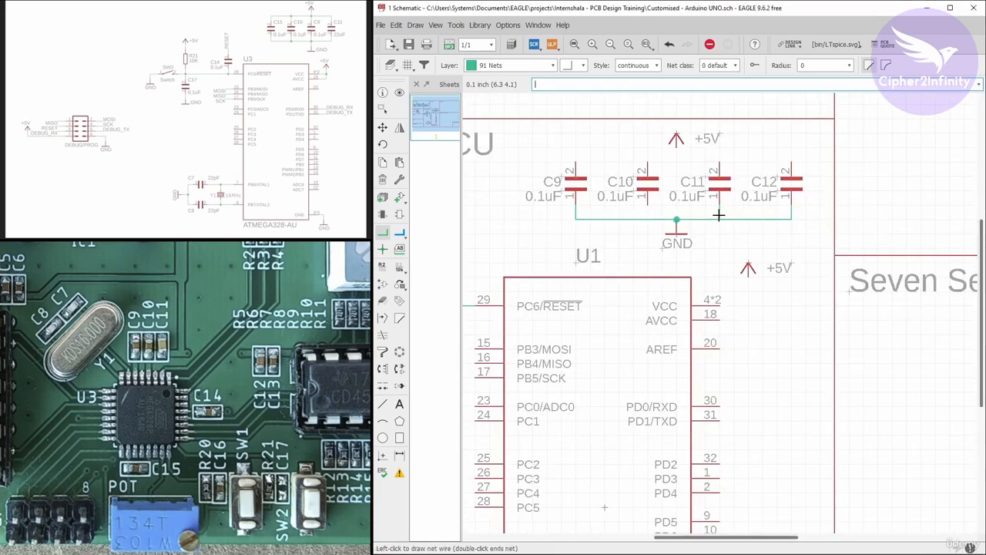
{"action": "left_click", "coordinate": [575, 148]}
{"action": "left_click", "coordinate": [791, 161]}
{"action": "left_click", "coordinate": [806, 178]}
Wire U1's VCC and AVCC pins to the adjacent +5V symbol.
{"action": "scroll", "coordinate": [821, 167], "scroll_direction": "down", "scroll_amount": 4}
{"action": "scroll", "coordinate": [781, 240], "scroll_direction": "up", "scroll_amount": 4}
{"action": "left_click", "coordinate": [758, 228]}
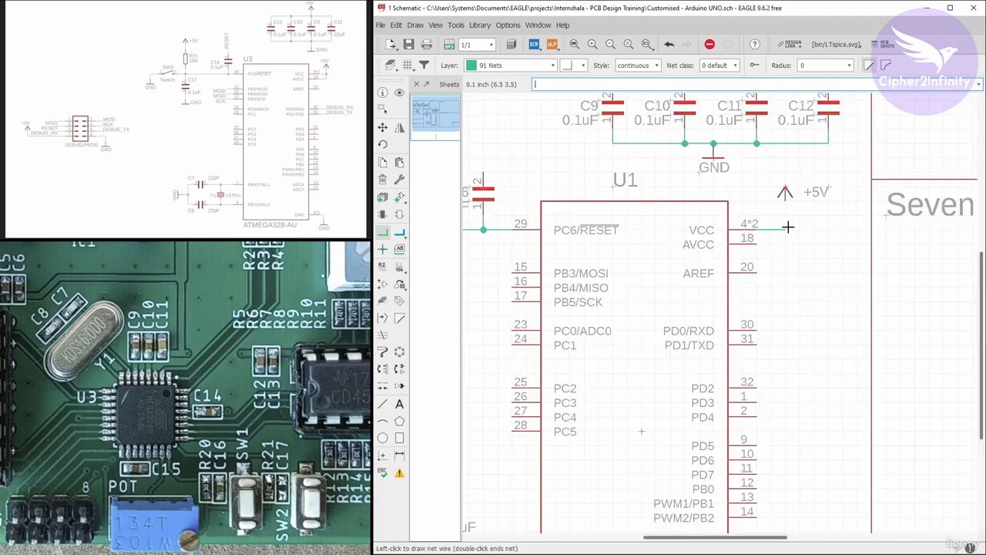
{"action": "left_click", "coordinate": [786, 202]}
{"action": "scroll", "coordinate": [770, 231], "scroll_direction": "down", "scroll_amount": 3}
{"action": "scroll", "coordinate": [775, 373], "scroll_direction": "down", "scroll_amount": 1}
{"action": "scroll", "coordinate": [571, 228], "scroll_direction": "up", "scroll_amount": 3}
{"action": "scroll", "coordinate": [741, 235], "scroll_direction": "down", "scroll_amount": 4}
{"action": "scroll", "coordinate": [551, 184], "scroll_direction": "up", "scroll_amount": 6}
Wire header SV1's pin 1 to GND and its pin 2 to the +5V symbol.
{"action": "left_click", "coordinate": [599, 183]}
{"action": "left_click", "coordinate": [620, 203]}
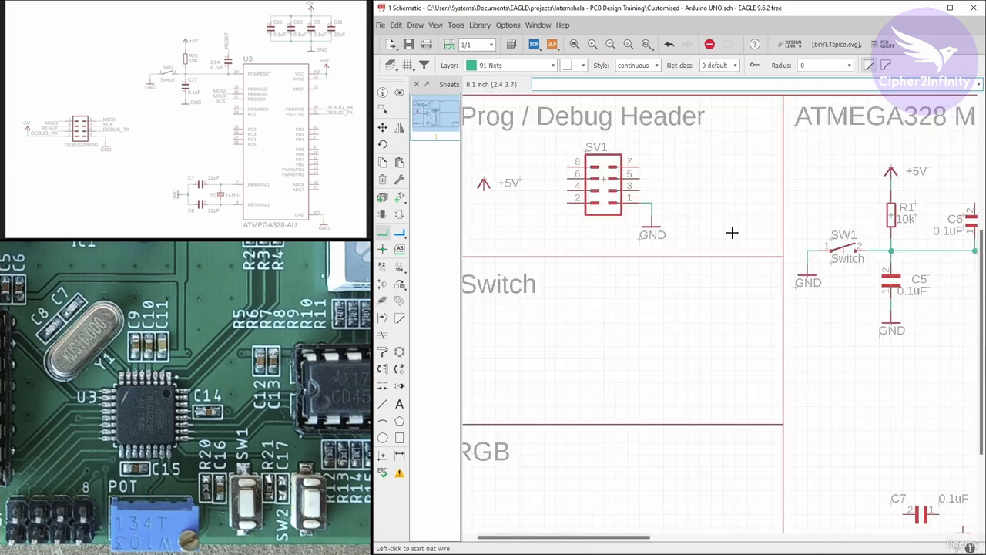
{"action": "scroll", "coordinate": [561, 209], "scroll_direction": "up", "scroll_amount": 3}
{"action": "left_click", "coordinate": [637, 210]}
{"action": "left_click", "coordinate": [492, 188]}
Wire crystal Y1 between U1's PB6/XTAL1 and PB7/XTAL2 pins.
{"action": "scroll", "coordinate": [502, 202], "scroll_direction": "down", "scroll_amount": 5}
{"action": "scroll", "coordinate": [694, 340], "scroll_direction": "up", "scroll_amount": 6}
{"action": "left_click", "coordinate": [655, 297]}
{"action": "left_click", "coordinate": [764, 261]}
{"action": "left_click", "coordinate": [764, 404]}
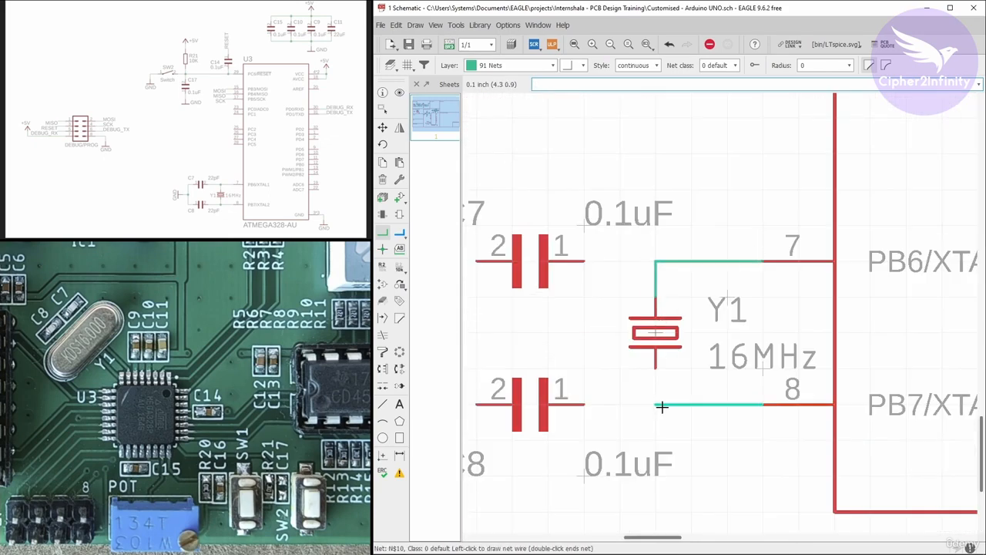
{"action": "left_click", "coordinate": [656, 367]}
Wire capacitors C7 and C8 to the crystal's nets on one side and to the shared GND symbol on the other.
{"action": "left_click", "coordinate": [695, 329]}
{"action": "left_click", "coordinate": [652, 319]}
{"action": "left_click", "coordinate": [624, 418]}
{"action": "left_click", "coordinate": [652, 418]}
{"action": "left_click", "coordinate": [576, 367]}
{"action": "left_click", "coordinate": [622, 367]}
{"action": "left_click", "coordinate": [640, 387]}
{"action": "scroll", "coordinate": [614, 365], "scroll_direction": "down", "scroll_amount": 7}
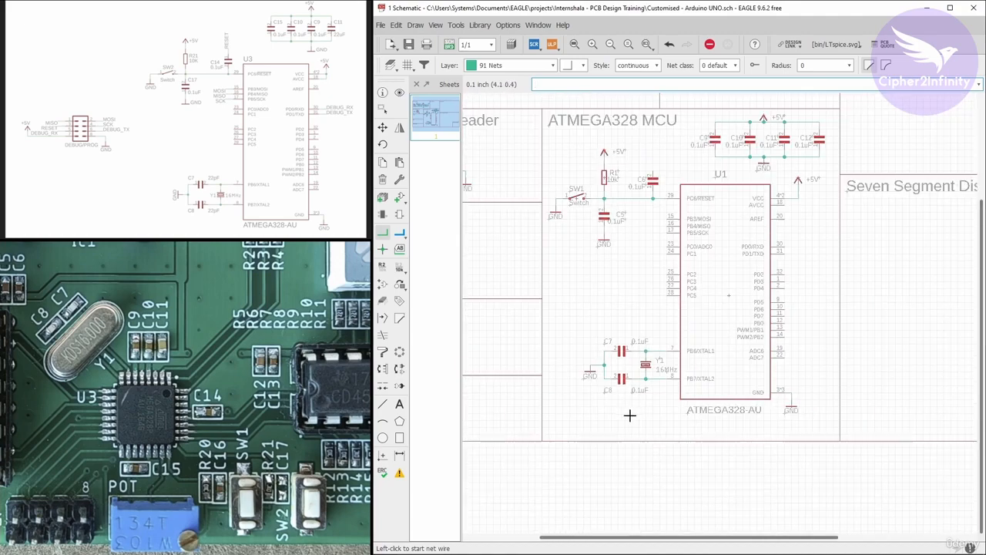
{"action": "scroll", "coordinate": [682, 267], "scroll_direction": "down", "scroll_amount": 1}
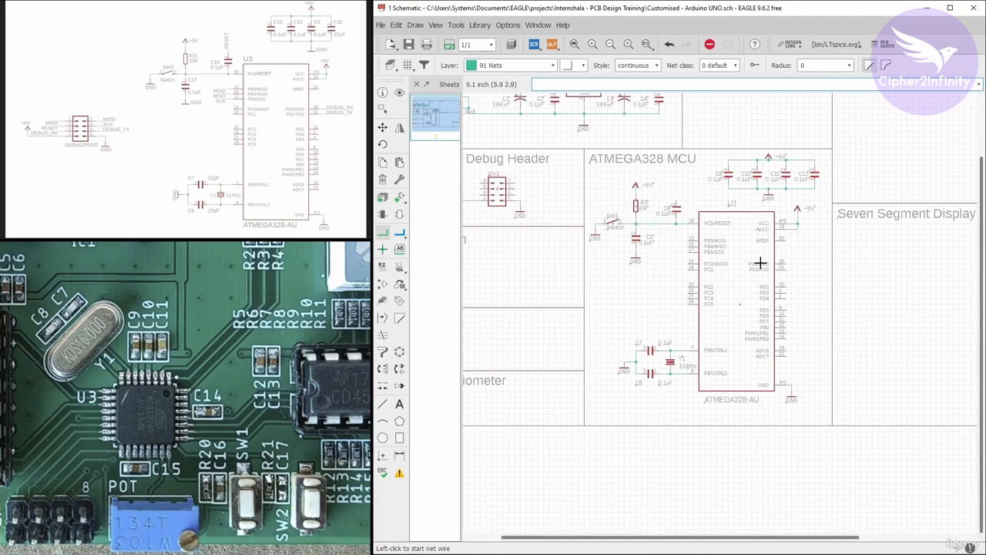
Draw short net stubs from U1's PB3/MOSI, PB4/MISO and PB5/SCK pins and place a net label on each.
{"action": "scroll", "coordinate": [675, 222], "scroll_direction": "up", "scroll_amount": 4}
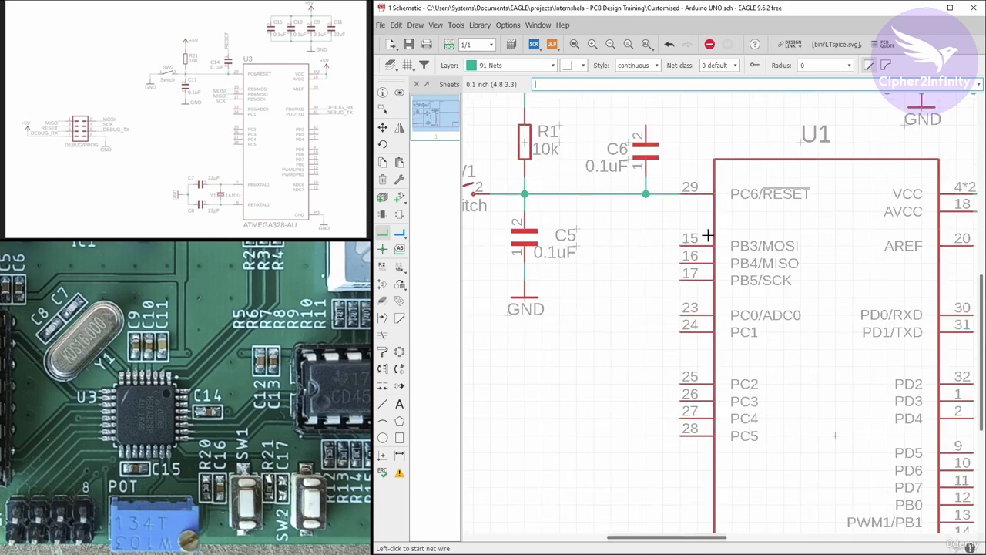
{"action": "scroll", "coordinate": [252, 99], "scroll_direction": "up", "scroll_amount": 4}
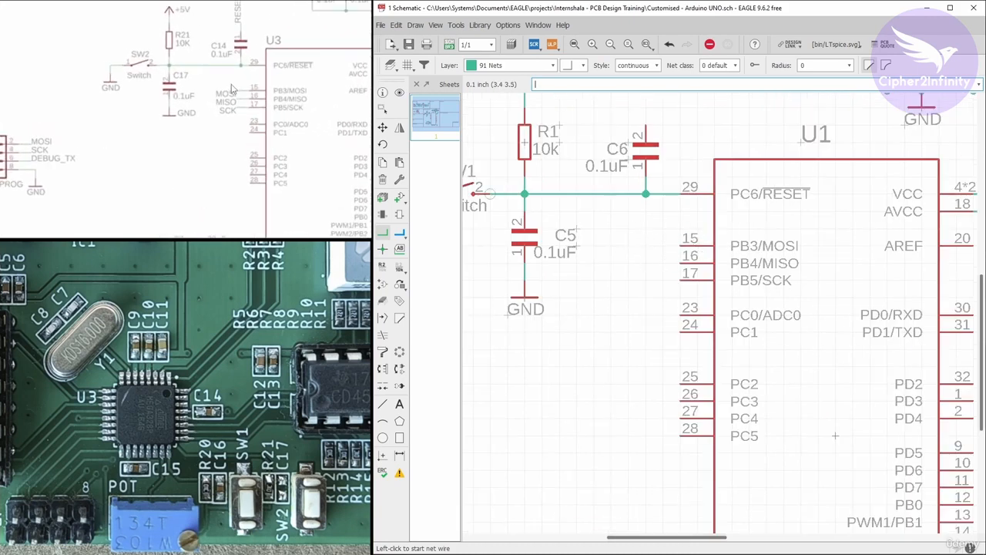
{"action": "scroll", "coordinate": [682, 253], "scroll_direction": "up", "scroll_amount": 1}
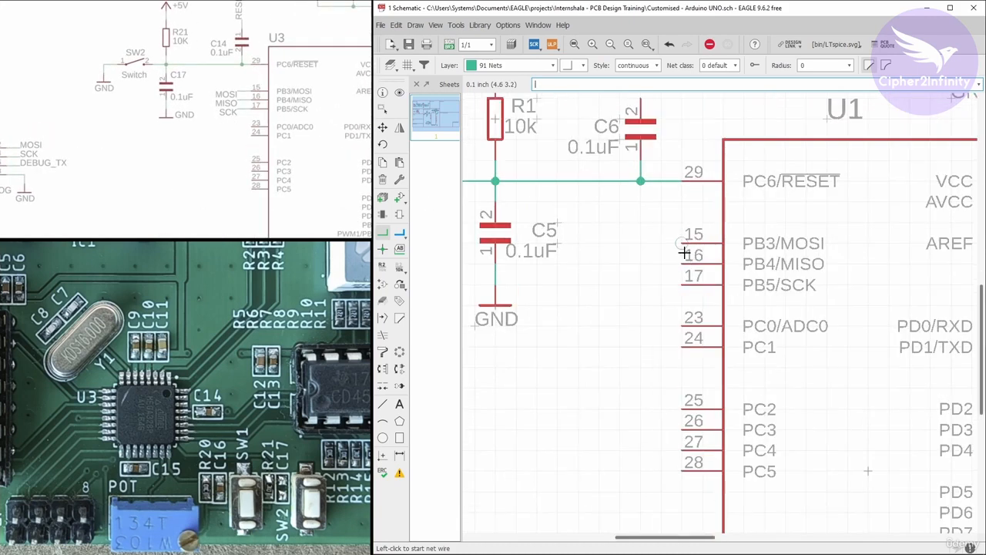
{"action": "left_click", "coordinate": [682, 243]}
{"action": "double_click", "coordinate": [640, 243]}
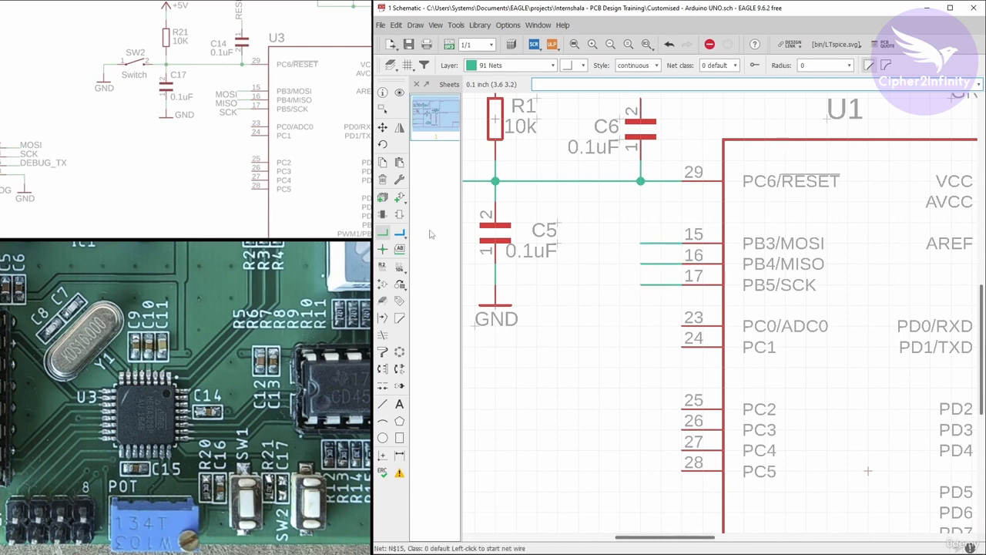
{"action": "left_click", "coordinate": [399, 249]}
{"action": "left_click", "coordinate": [639, 244]}
{"action": "left_click", "coordinate": [639, 243]}
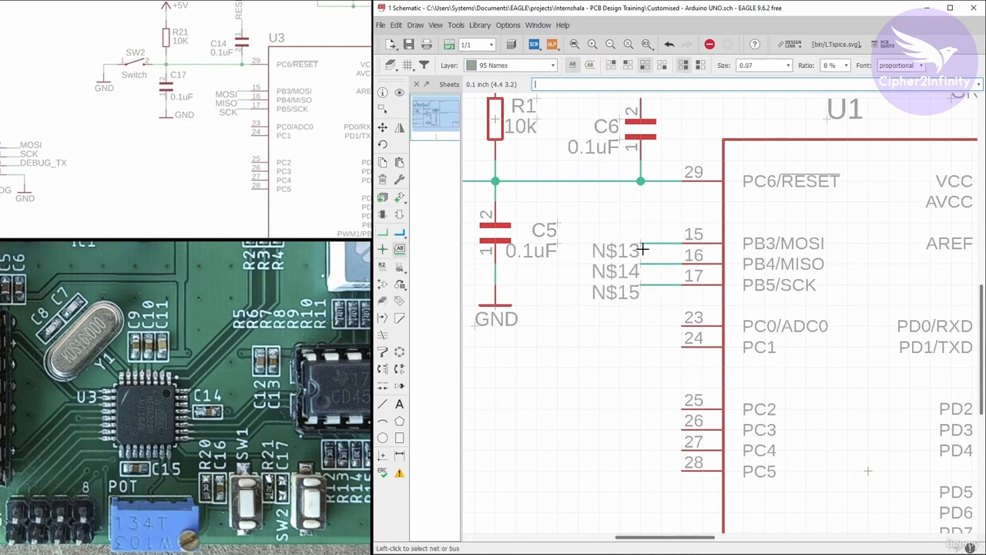
Name the labelled nets on U1's pins 15, 16 and 17 MOSI, MISO and SCK.
{"action": "left_click", "coordinate": [382, 265]}
{"action": "left_click", "coordinate": [617, 250]}
{"action": "type", "text": "MO"}
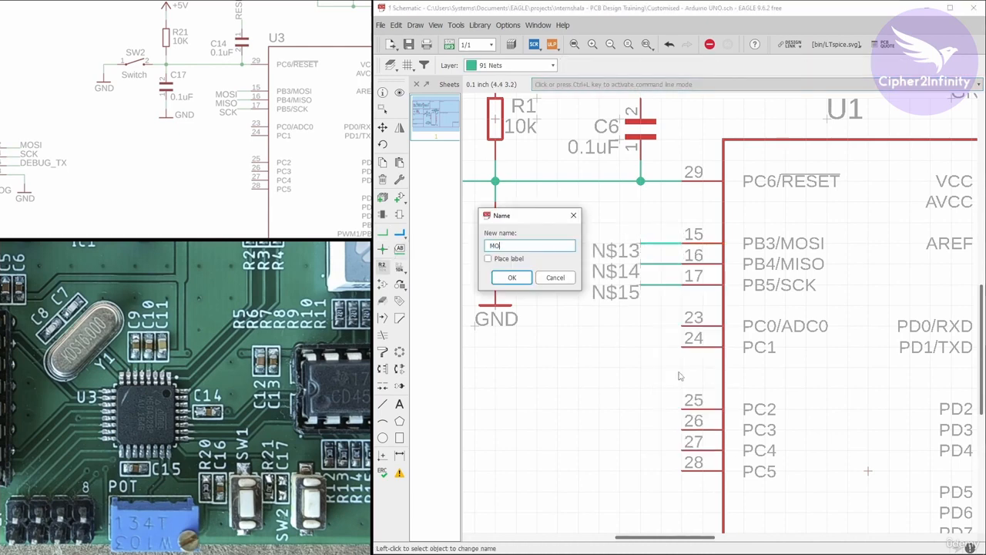
{"action": "type", "text": "SI"}
{"action": "left_click", "coordinate": [511, 277]}
{"action": "right_click", "coordinate": [639, 265]}
{"action": "left_click", "coordinate": [669, 362]}
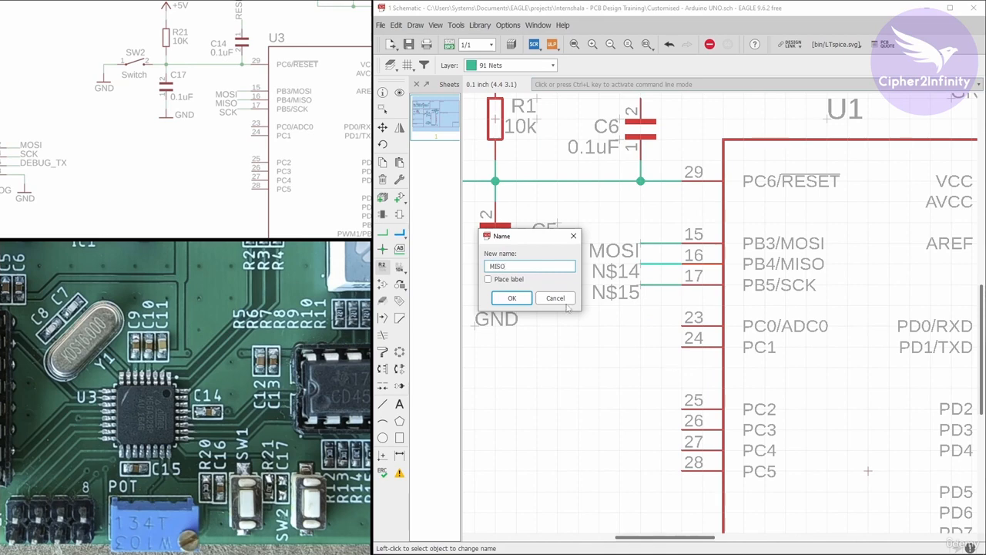
{"action": "type", "text": "MISO"}
{"action": "left_click", "coordinate": [511, 298]}
{"action": "right_click", "coordinate": [641, 285]}
{"action": "left_click", "coordinate": [671, 382]}
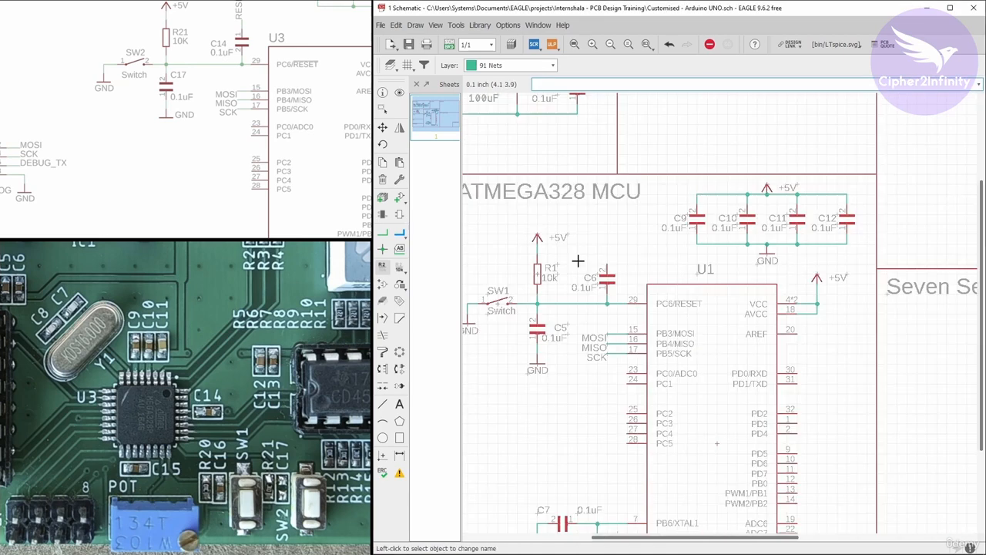
Draw a short net stub upward from capacitor C6's pin 2, then label and name it RESET.
{"action": "scroll", "coordinate": [636, 286], "scroll_direction": "up", "scroll_amount": 3}
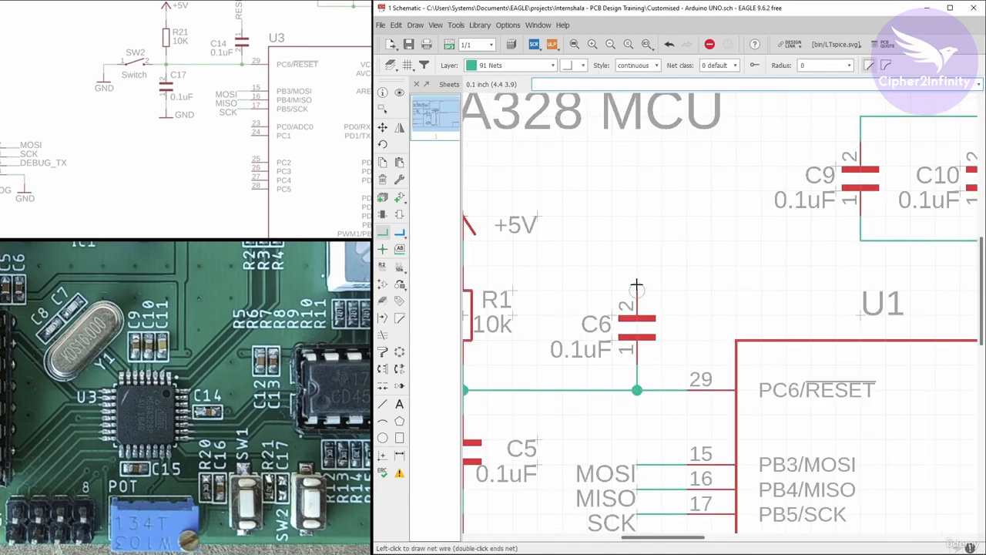
{"action": "left_click", "coordinate": [636, 287]}
{"action": "double_click", "coordinate": [636, 239]}
{"action": "right_click", "coordinate": [636, 248]}
{"action": "left_click", "coordinate": [663, 345]}
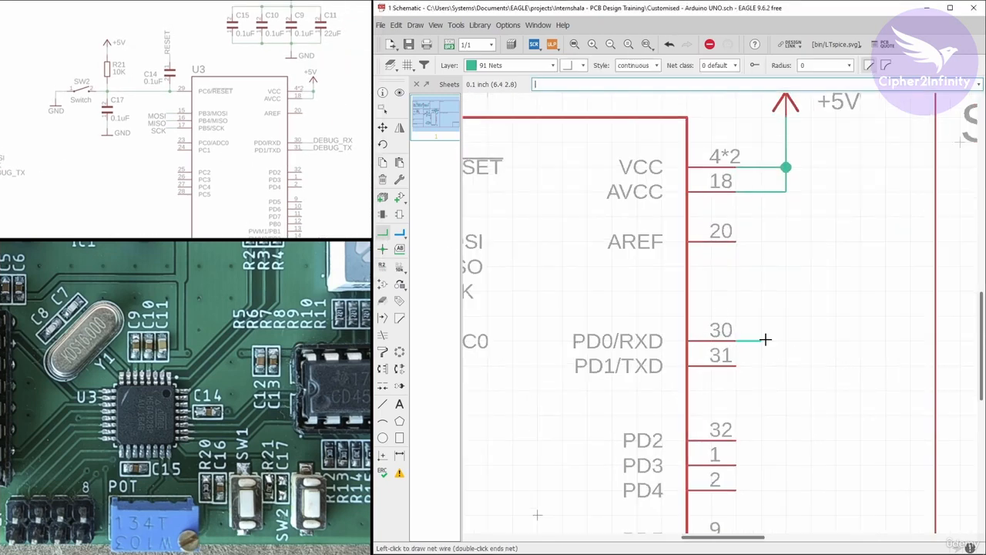
Draw short net stubs from U1's PD0/RXD and PD1/TXD pins and place a net label on each.
{"action": "left_click", "coordinate": [399, 249]}
{"action": "double_click", "coordinate": [785, 340]}
{"action": "double_click", "coordinate": [786, 365]}
Name the PD0/RXD net DEBUG_RX and the PD1/TXD net DEBUG_TX.
{"action": "right_click", "coordinate": [787, 339]}
{"action": "left_click", "coordinate": [819, 443]}
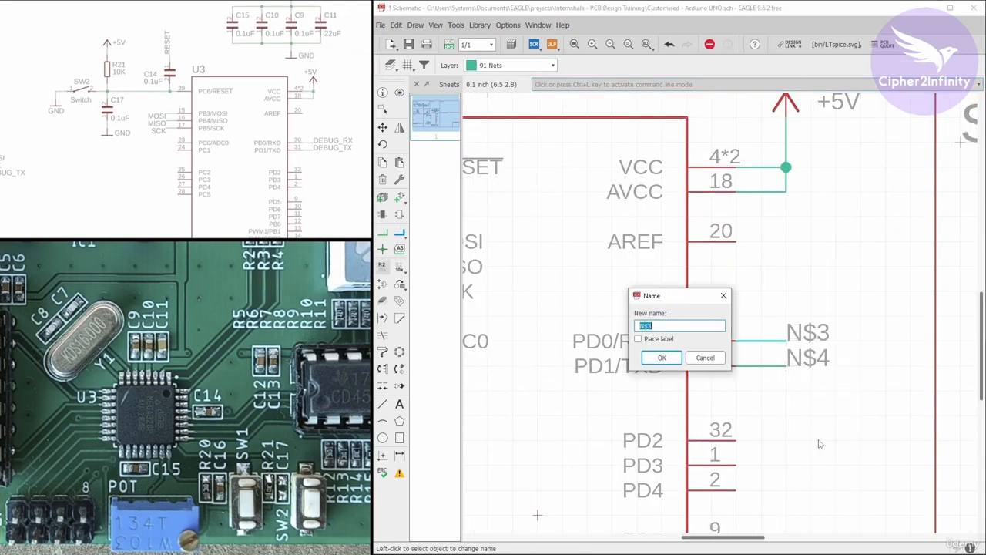
{"action": "left_click", "coordinate": [662, 357]}
{"action": "right_click", "coordinate": [786, 365]}
{"action": "left_click", "coordinate": [820, 467]}
{"action": "type", "text": "DE"}
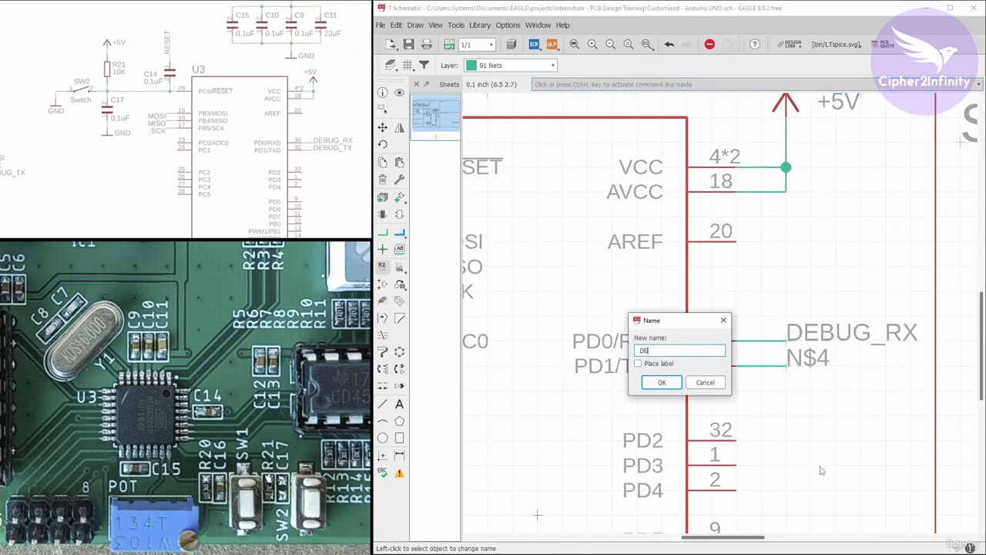
{"action": "type", "text": "BUG_TX"}
{"action": "key", "text": "Return"}
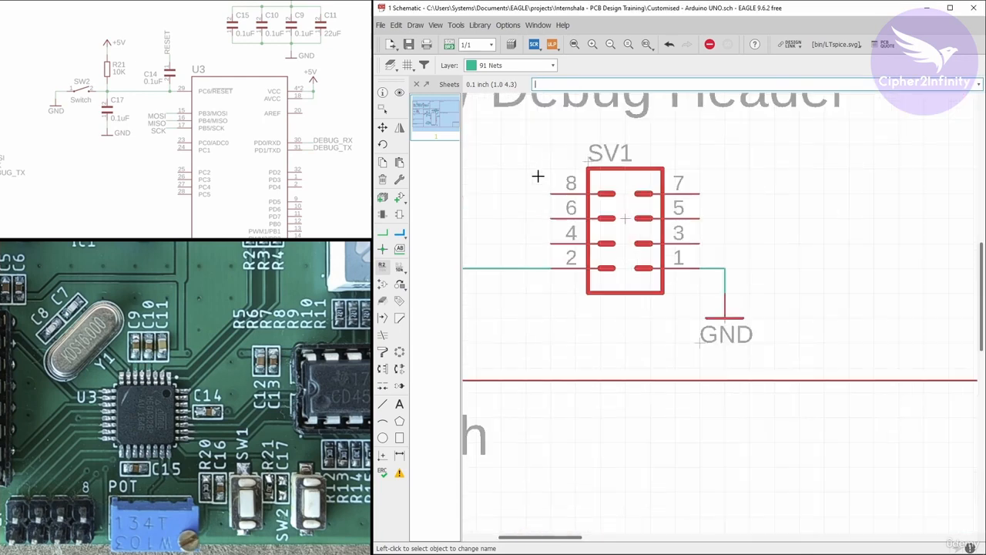
Draw short net stubs from pins 8, 6 and 4 of header SV1.
{"action": "scroll", "coordinate": [585, 231], "scroll_direction": "down", "scroll_amount": 1}
{"action": "left_click", "coordinate": [382, 232]}
{"action": "left_click", "coordinate": [660, 214]}
{"action": "double_click", "coordinate": [619, 214]}
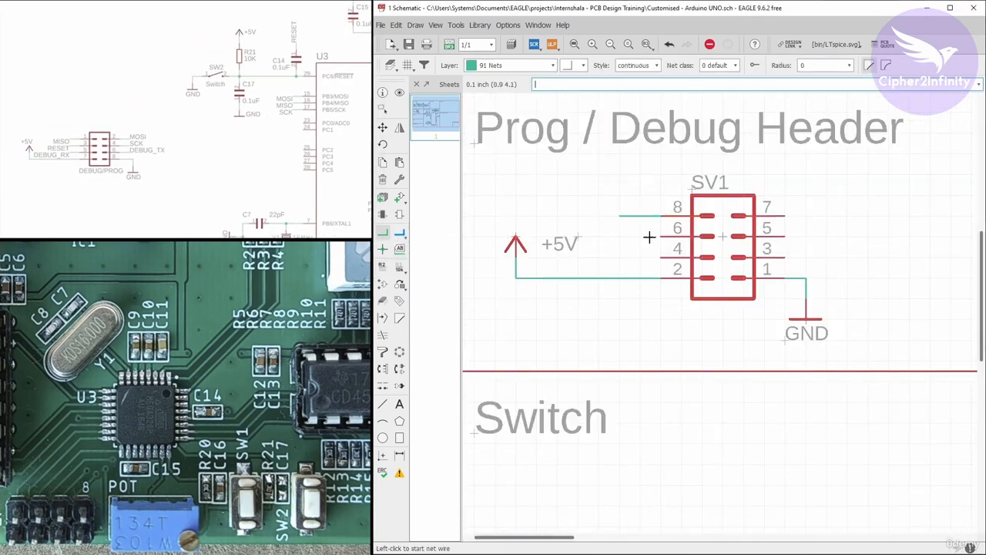
{"action": "double_click", "coordinate": [626, 256]}
Move the +5V symbol and its vertical wire farther away from header SV1.
{"action": "middle_click_drag", "start_coordinate": [546, 245], "coordinate": [628, 239]}
{"action": "left_click", "coordinate": [383, 127]}
{"action": "left_click", "coordinate": [600, 231]}
{"action": "left_click", "coordinate": [561, 231]}
{"action": "left_click_drag", "start_coordinate": [597, 271], "coordinate": [556, 271]}
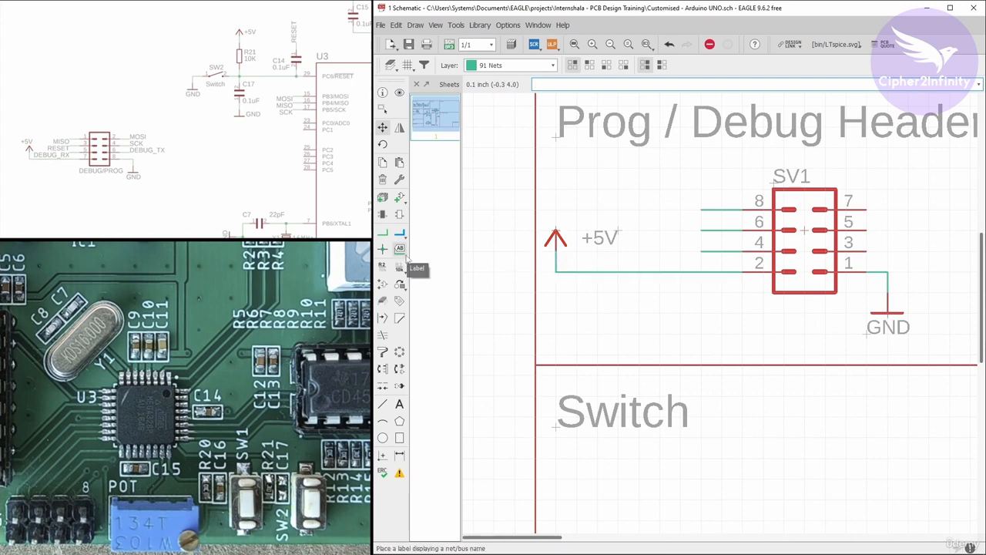
Place net labels at the ends of the stubs on SV1's pins 8, 6 and 4.
{"action": "left_click", "coordinate": [400, 249]}
{"action": "double_click", "coordinate": [703, 206]}
{"action": "key", "text": "ctrl+z"}
{"action": "right_click", "coordinate": [700, 208]}
{"action": "double_click", "coordinate": [700, 209]}
{"action": "double_click", "coordinate": [700, 229]}
{"action": "double_click", "coordinate": [700, 250]}
Draw short net stubs from SV1's pins 7, 5 and 3 and place a net label on each.
{"action": "middle_click_drag", "start_coordinate": [669, 248], "coordinate": [624, 241]}
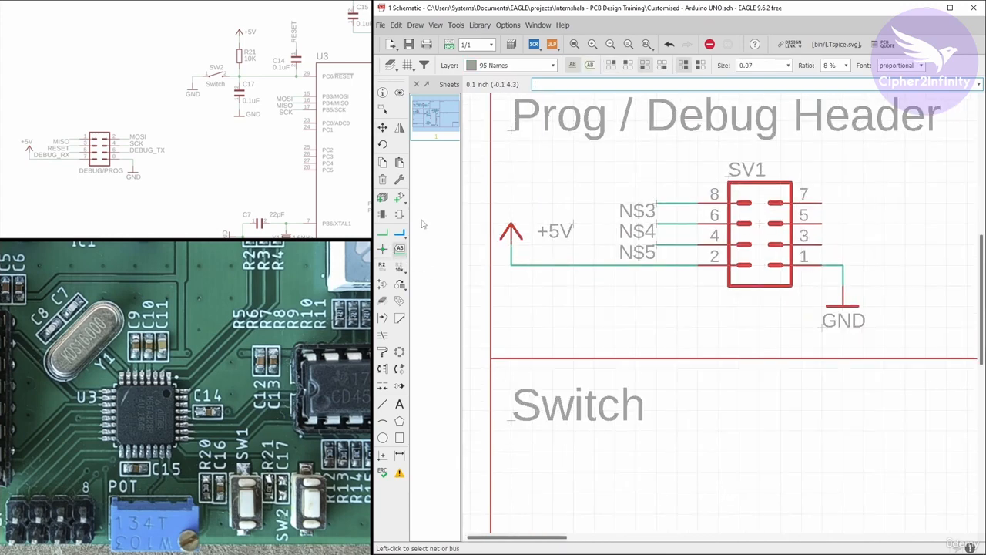
{"action": "left_click", "coordinate": [383, 231]}
{"action": "left_click", "coordinate": [821, 205]}
{"action": "left_click", "coordinate": [400, 249]}
{"action": "double_click", "coordinate": [863, 204]}
{"action": "double_click", "coordinate": [864, 224]}
{"action": "double_click", "coordinate": [863, 244]}
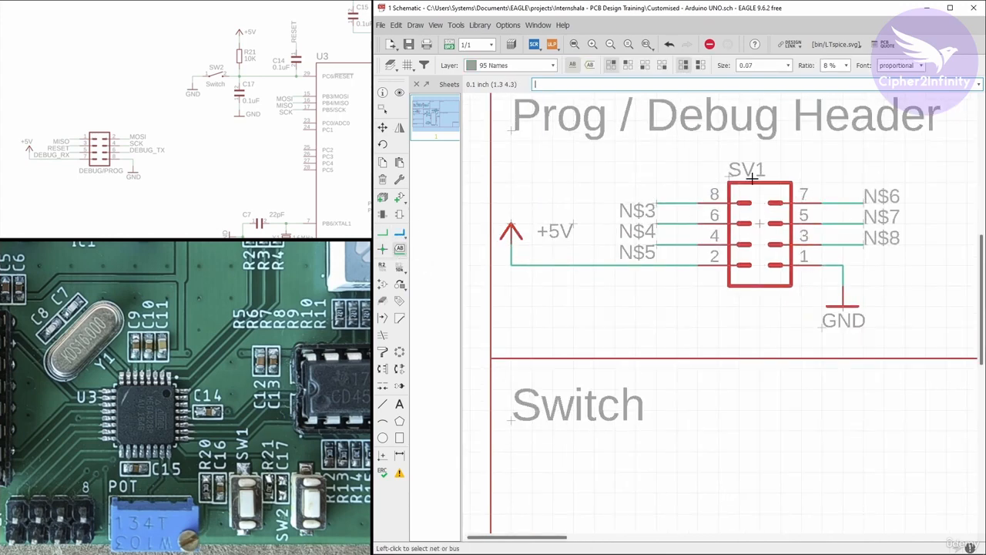
Name the net on SV1's pin 8 MISO and connect it to the existing MISO net.
{"action": "left_click", "coordinate": [383, 267]}
{"action": "scroll", "coordinate": [594, 213], "scroll_direction": "up", "scroll_amount": 1}
{"action": "left_click", "coordinate": [672, 202]}
{"action": "type", "text": "MISO"}
{"action": "left_click", "coordinate": [543, 237]}
{"action": "left_click", "coordinate": [524, 253]}
Name the net on SV1's pin 6 RESET and connect it to the existing RESET net.
{"action": "right_click", "coordinate": [671, 226]}
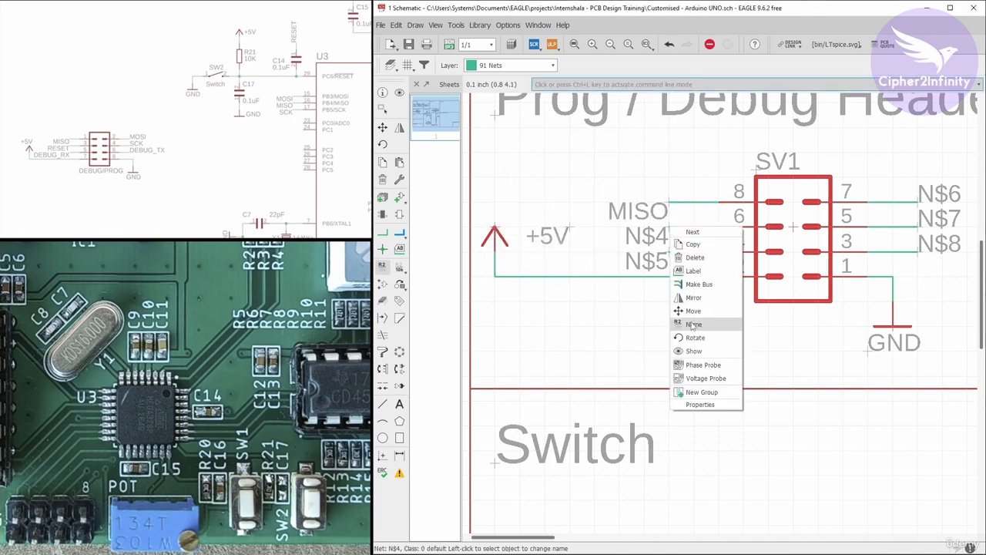
{"action": "left_click", "coordinate": [692, 324]}
{"action": "type", "text": "ST"}
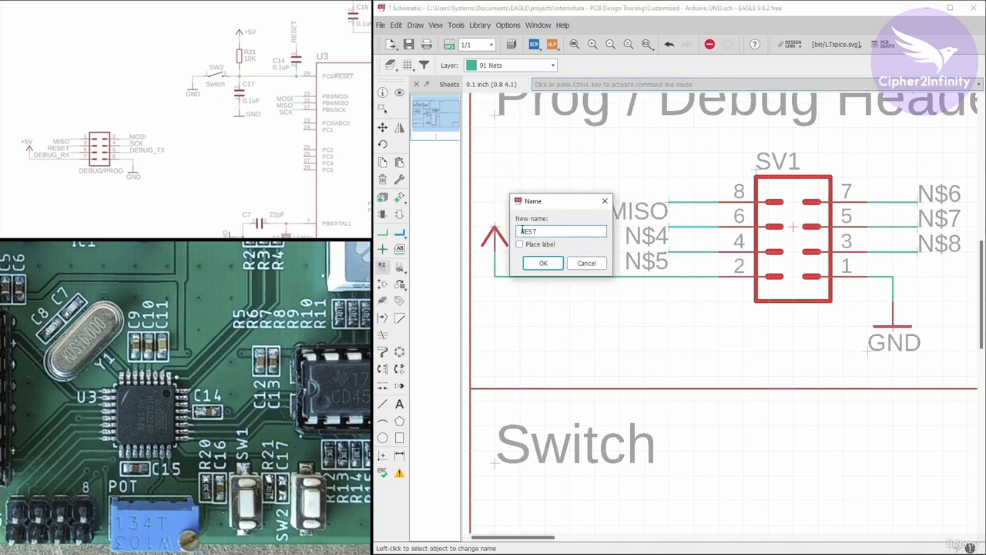
{"action": "left_click", "coordinate": [543, 263]}
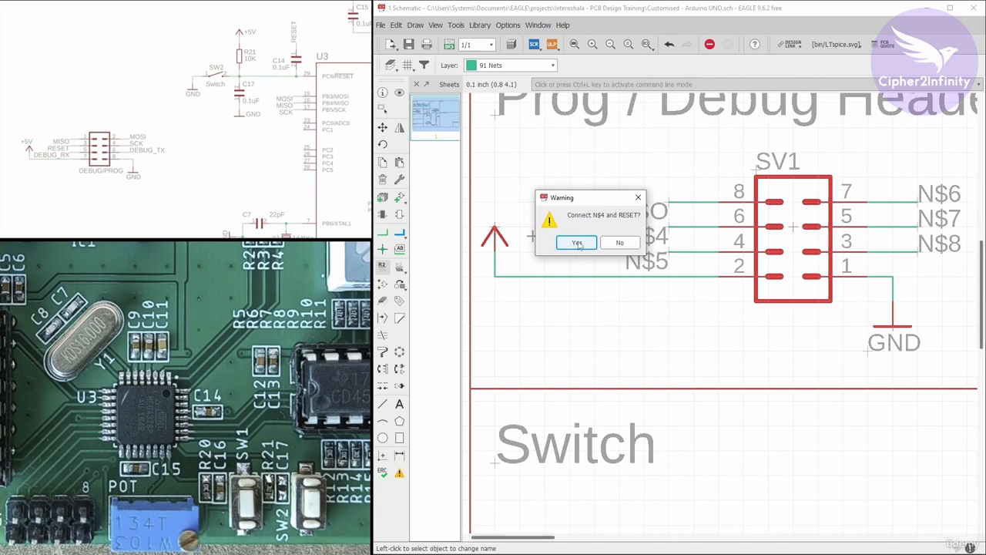
{"action": "left_click", "coordinate": [577, 242]}
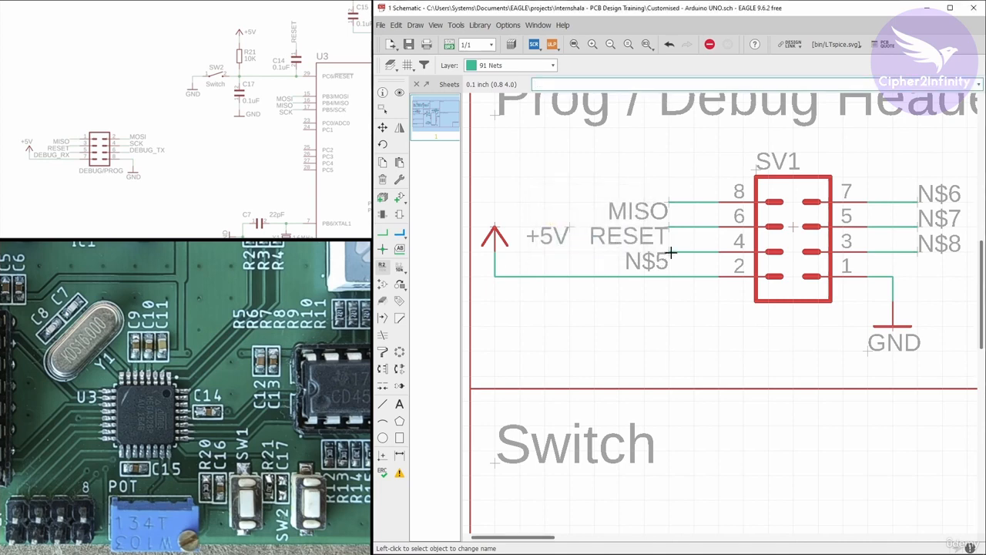
Name the net on SV1's pin 4 DEBUG_RX and connect it to the existing DEBUG_RX net.
{"action": "right_click", "coordinate": [671, 252]}
{"action": "left_click", "coordinate": [699, 379]}
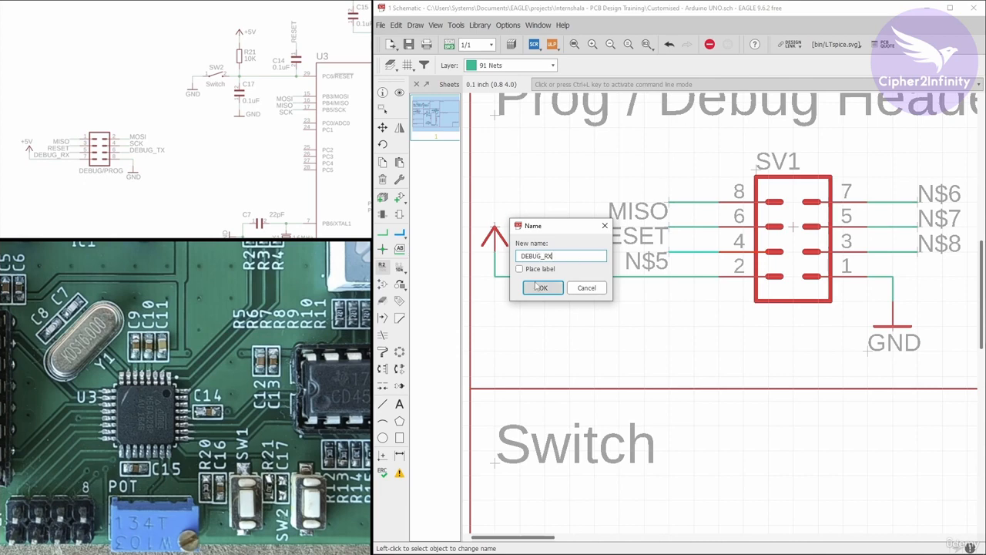
{"action": "left_click", "coordinate": [542, 287]}
{"action": "left_click", "coordinate": [531, 309]}
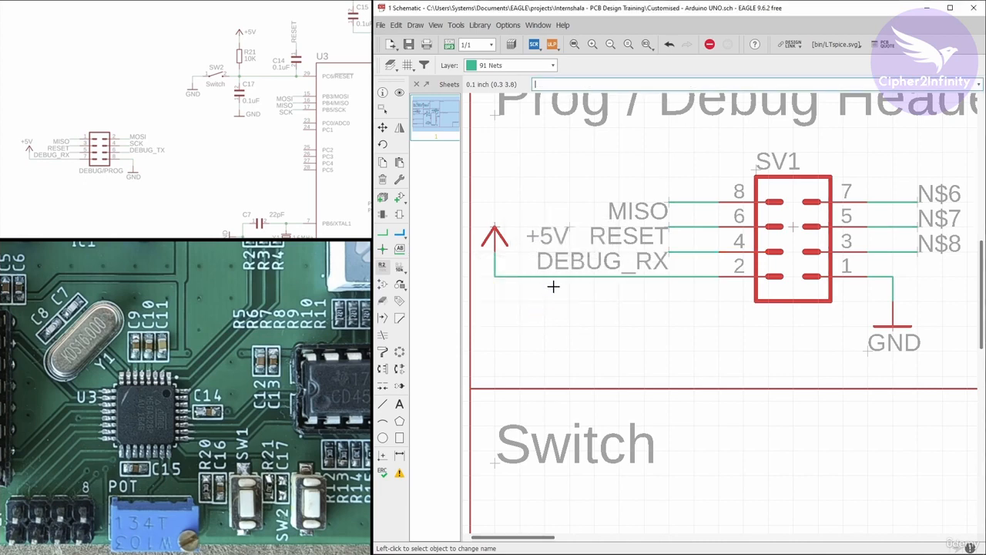
Name the net on SV1's pin 7 MOSI and connect it to the existing MOSI net.
{"action": "scroll", "coordinate": [537, 205], "scroll_direction": "down", "scroll_amount": 1}
{"action": "scroll", "coordinate": [537, 205], "scroll_direction": "down", "scroll_amount": 1}
{"action": "scroll", "coordinate": [754, 191], "scroll_direction": "up", "scroll_amount": 1}
{"action": "scroll", "coordinate": [579, 245], "scroll_direction": "down", "scroll_amount": 3}
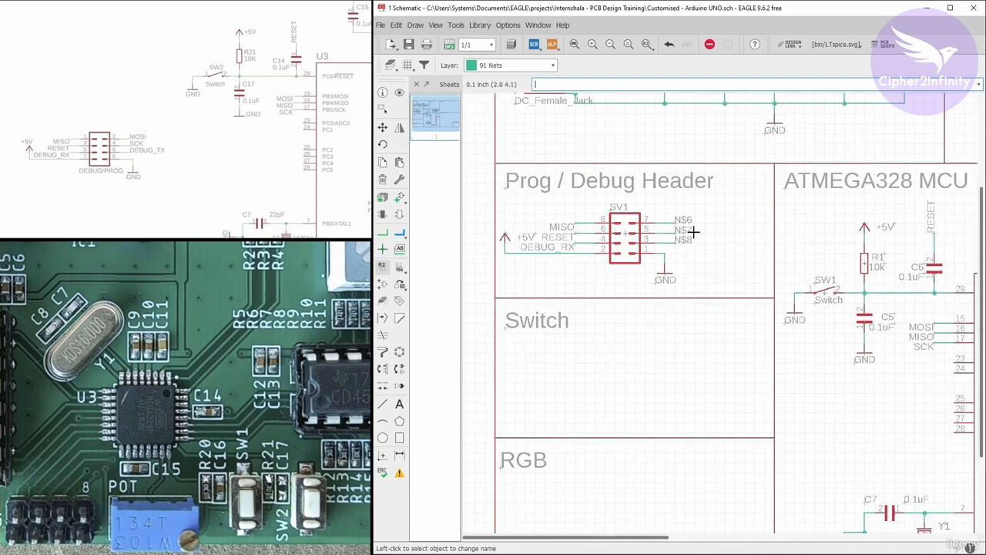
{"action": "scroll", "coordinate": [705, 225], "scroll_direction": "up", "scroll_amount": 4}
{"action": "right_click", "coordinate": [636, 218]}
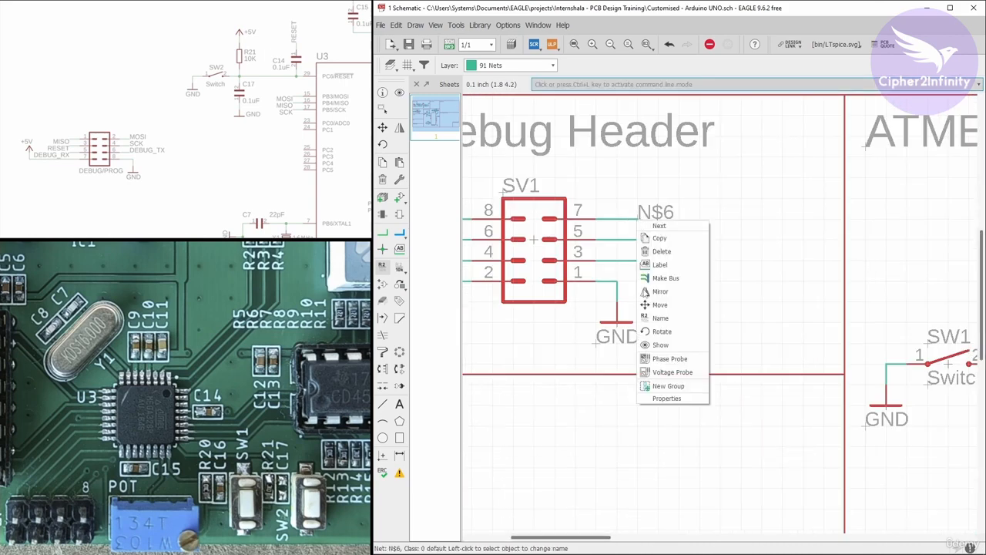
{"action": "left_click", "coordinate": [647, 318]}
{"action": "left_click_drag", "start_coordinate": [542, 181], "coordinate": [650, 175]}
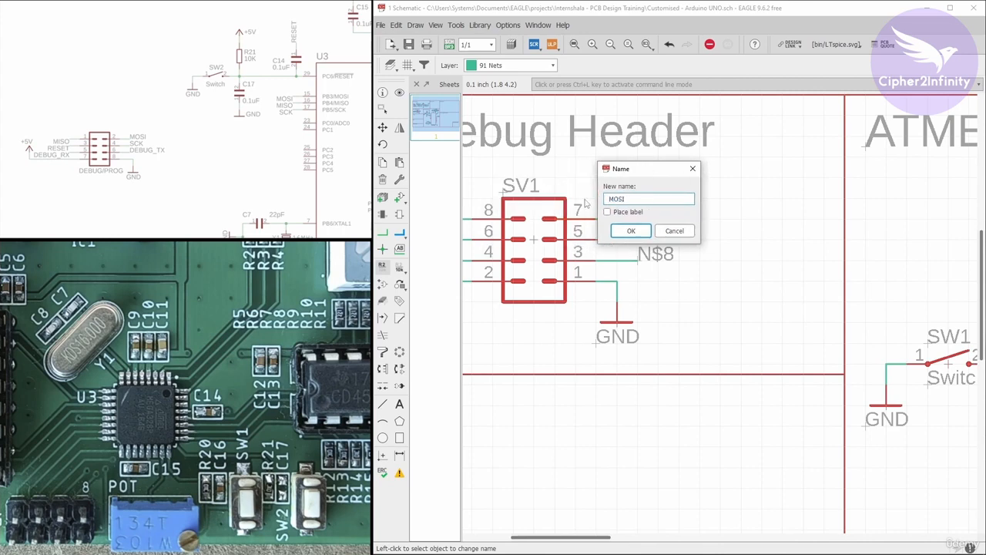
{"action": "left_click", "coordinate": [626, 233]}
{"action": "left_click", "coordinate": [608, 248]}
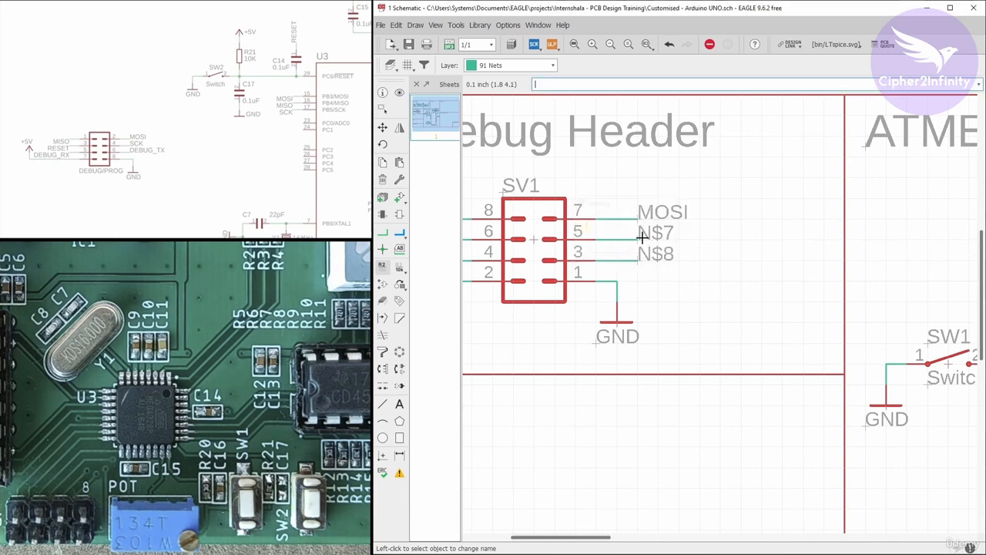
Name the net on SV1's pin 5 SCK and connect it to the existing SCK net.
{"action": "right_click", "coordinate": [638, 240]}
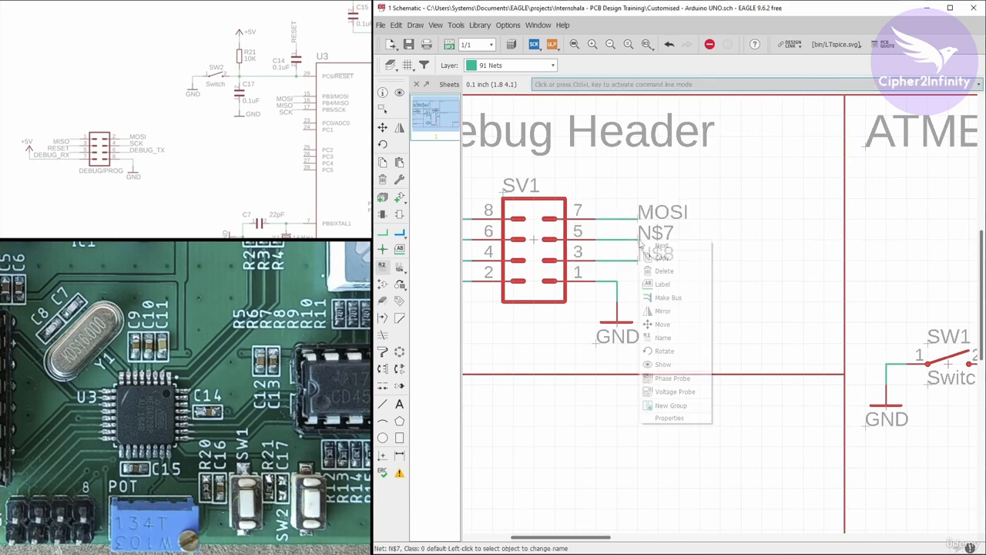
{"action": "left_click", "coordinate": [669, 344]}
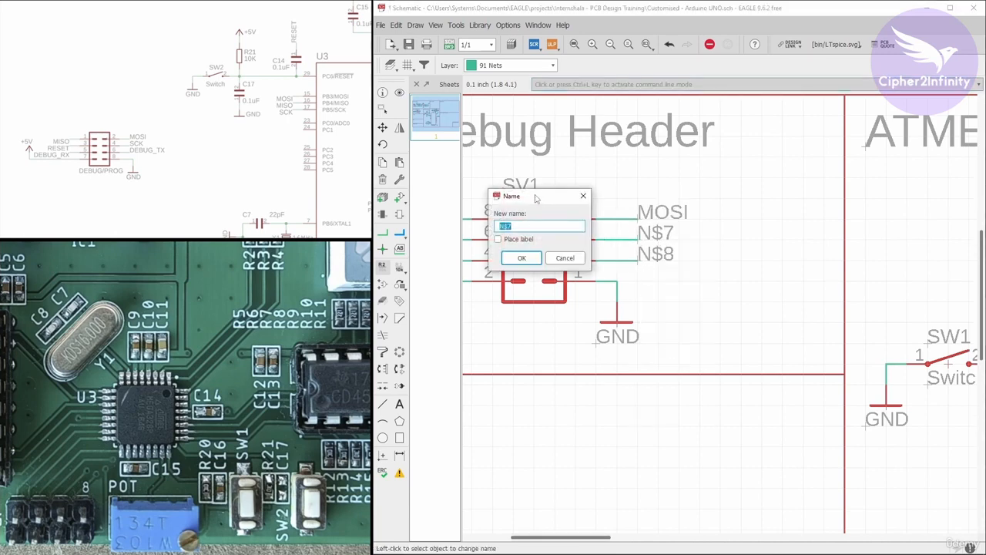
{"action": "type", "text": "S"}
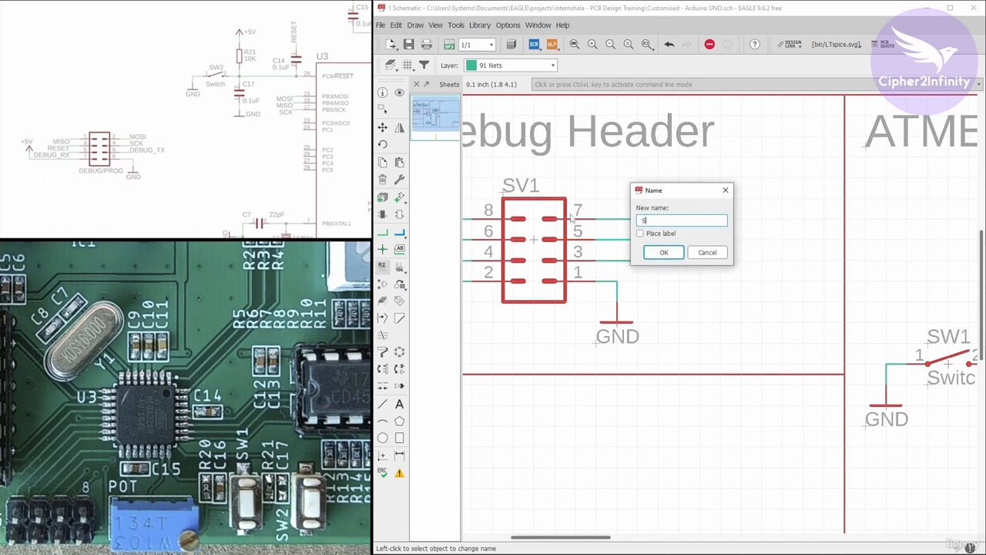
{"action": "type", "text": "CK"}
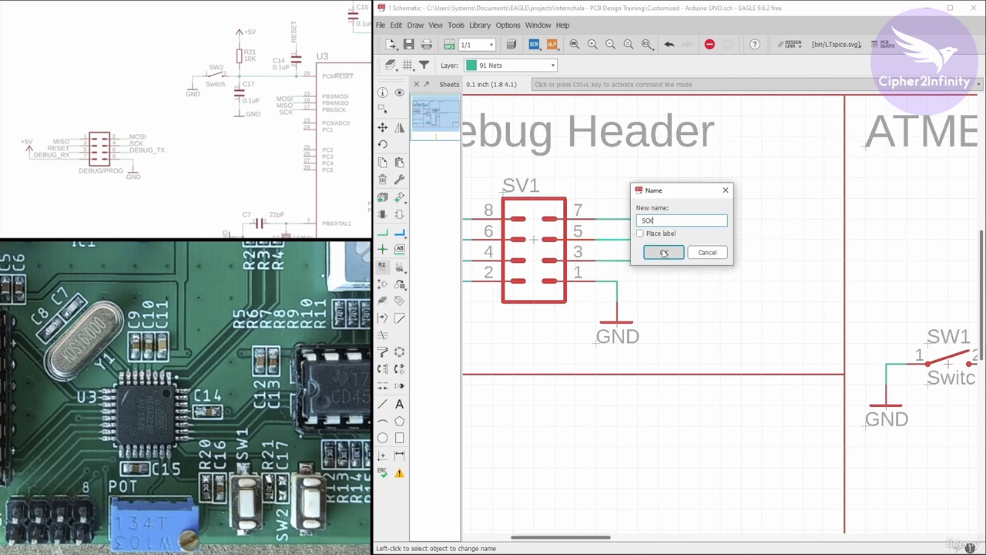
{"action": "left_click", "coordinate": [663, 252]}
{"action": "left_click", "coordinate": [610, 250]}
Name the net on SV1's pin 3 DEBUG_TX and connect it to the existing DEBUG_TX net.
{"action": "right_click", "coordinate": [639, 264]}
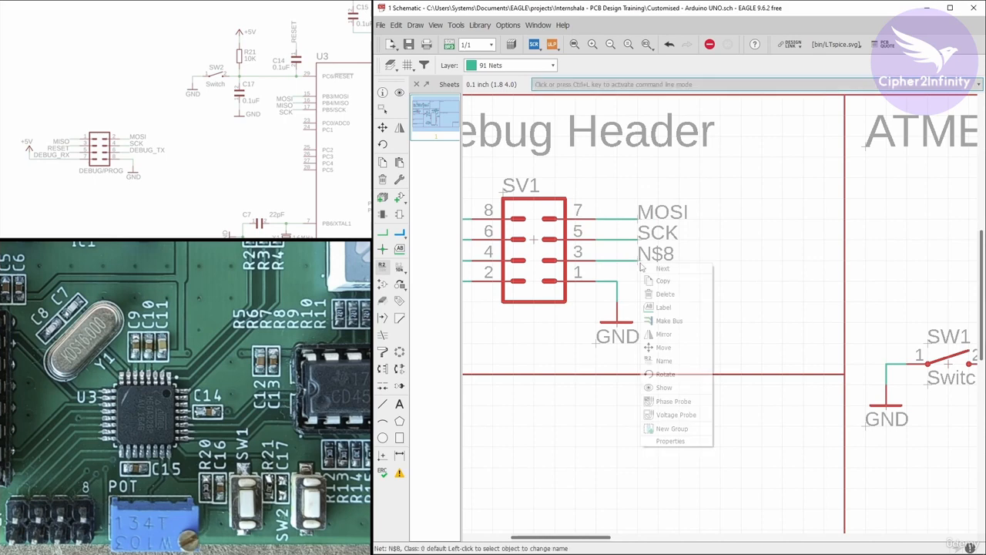
{"action": "left_click", "coordinate": [667, 359]}
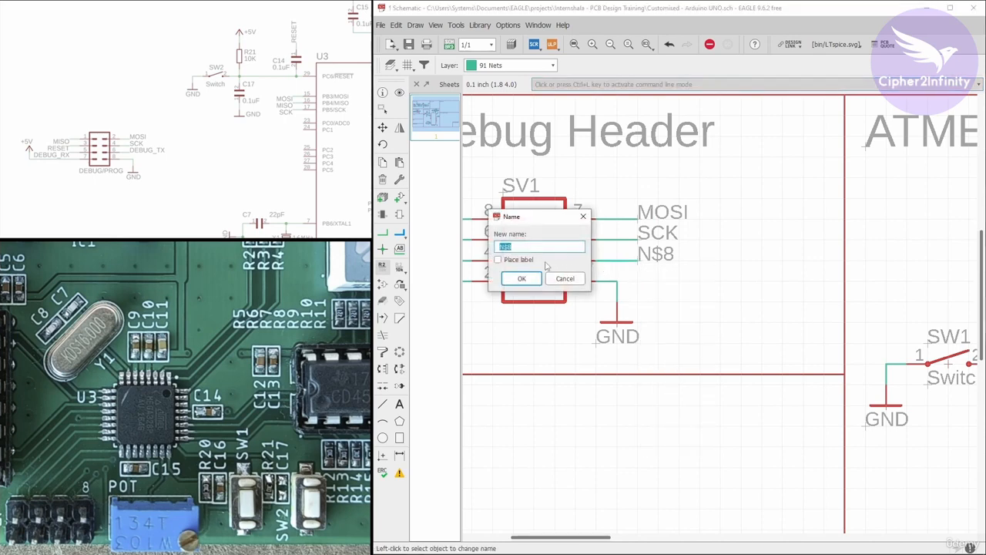
{"action": "left_click_drag", "start_coordinate": [530, 224], "coordinate": [613, 222]}
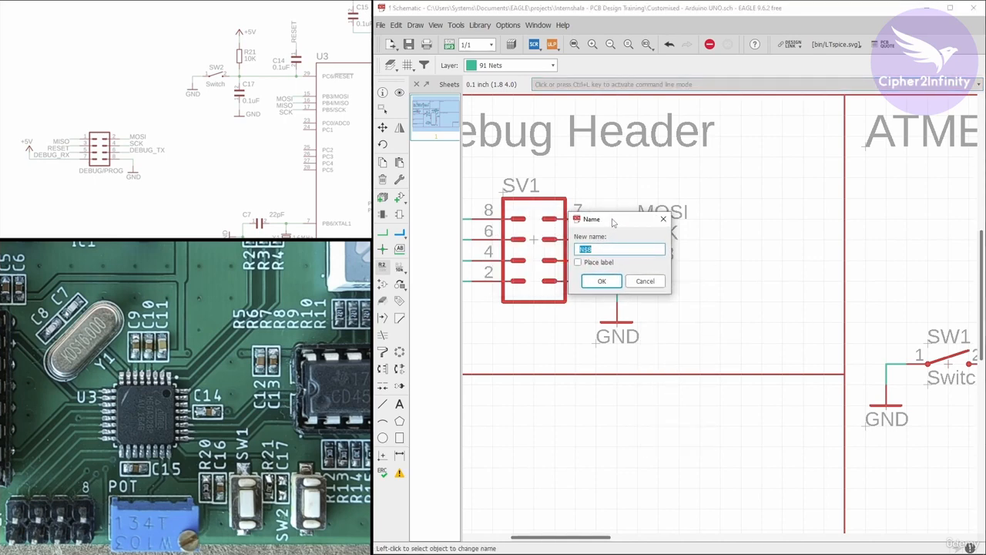
{"action": "type", "text": "DEBUG_TX"}
{"action": "left_click", "coordinate": [602, 281]}
{"action": "left_click", "coordinate": [596, 302]}
Review the programming header and ATMEGA328 MCU sections of the schematic for their wiring and net labels.
{"action": "scroll", "coordinate": [594, 185], "scroll_direction": "down", "scroll_amount": 5}
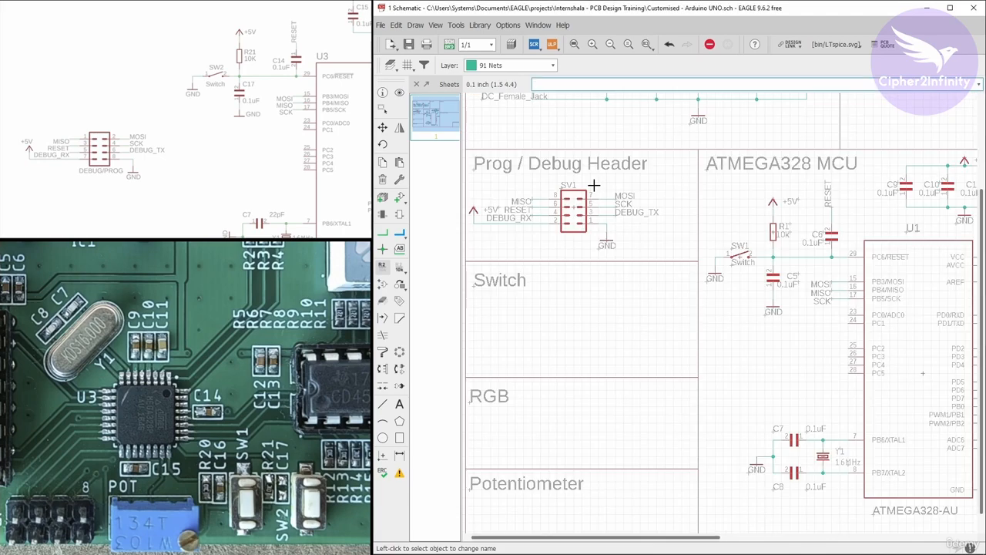
{"action": "scroll", "coordinate": [562, 217], "scroll_direction": "down", "scroll_amount": 5}
{"action": "scroll", "coordinate": [594, 242], "scroll_direction": "up", "scroll_amount": 3}
{"action": "scroll", "coordinate": [616, 238], "scroll_direction": "down", "scroll_amount": 2}
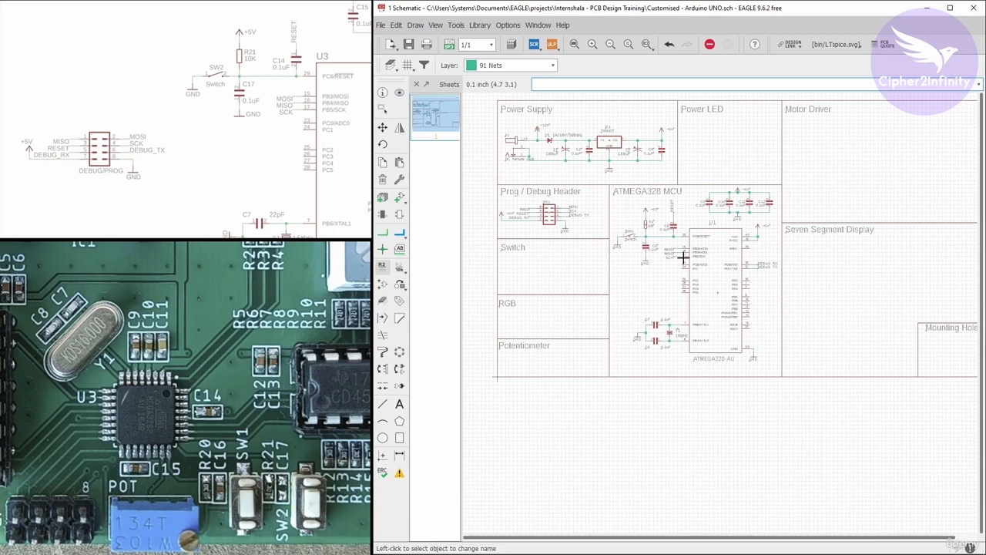
{"action": "scroll", "coordinate": [705, 231], "scroll_direction": "up", "scroll_amount": 2}
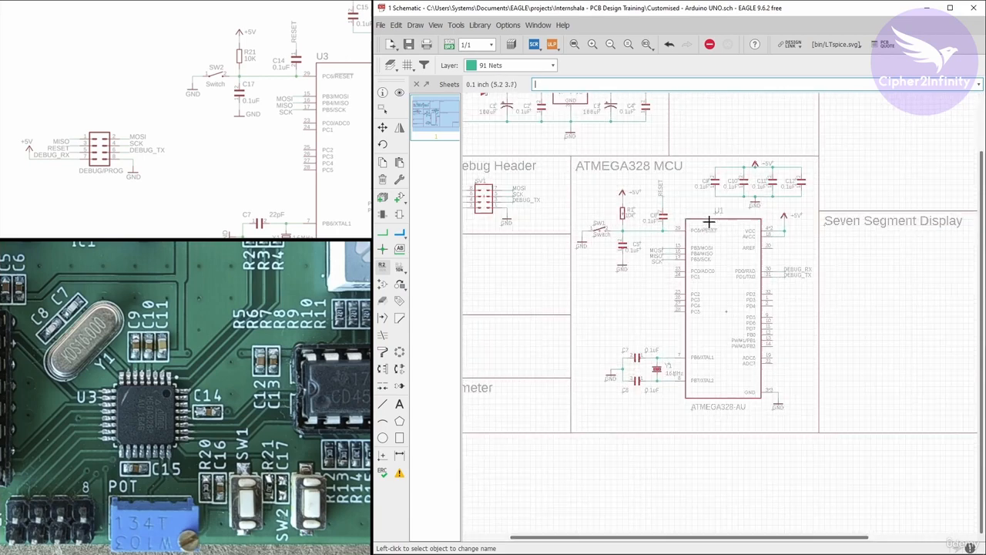
{"action": "scroll", "coordinate": [712, 198], "scroll_direction": "down", "scroll_amount": 1}
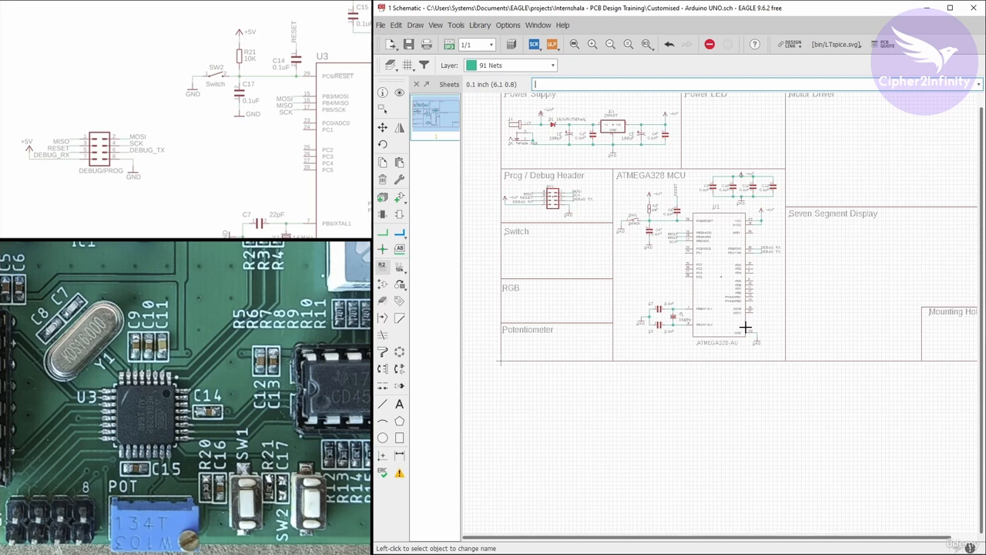
{"action": "scroll", "coordinate": [767, 301], "scroll_direction": "up", "scroll_amount": 1}
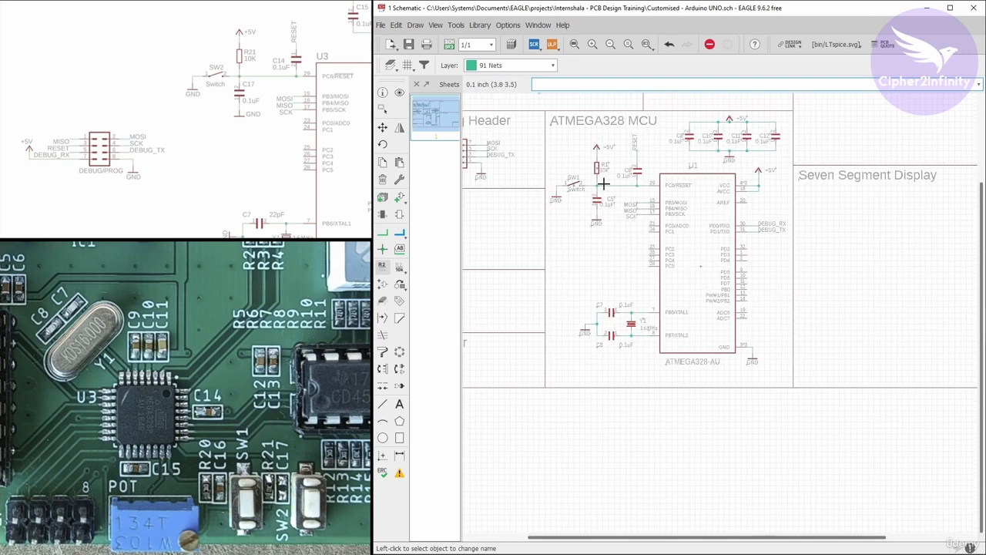
{"action": "scroll", "coordinate": [603, 184], "scroll_direction": "down", "scroll_amount": 3}
Add the LTW-C191TLA LED from the PC_LED_0603 library to the Power LED section, rotated vertically with its cathode facing down.
{"action": "scroll", "coordinate": [636, 123], "scroll_direction": "up", "scroll_amount": 4}
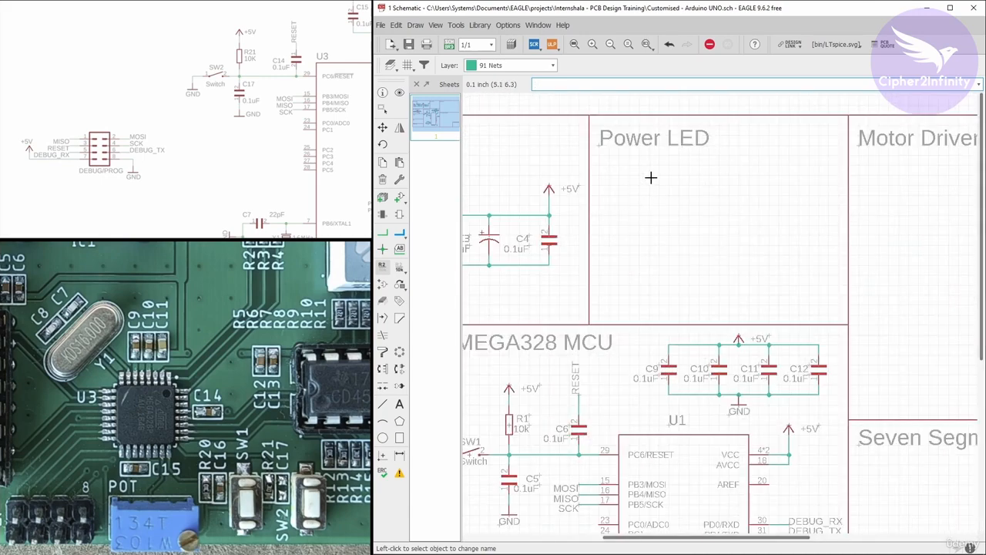
{"action": "left_click_drag", "start_coordinate": [255, 110], "coordinate": [200, 122]}
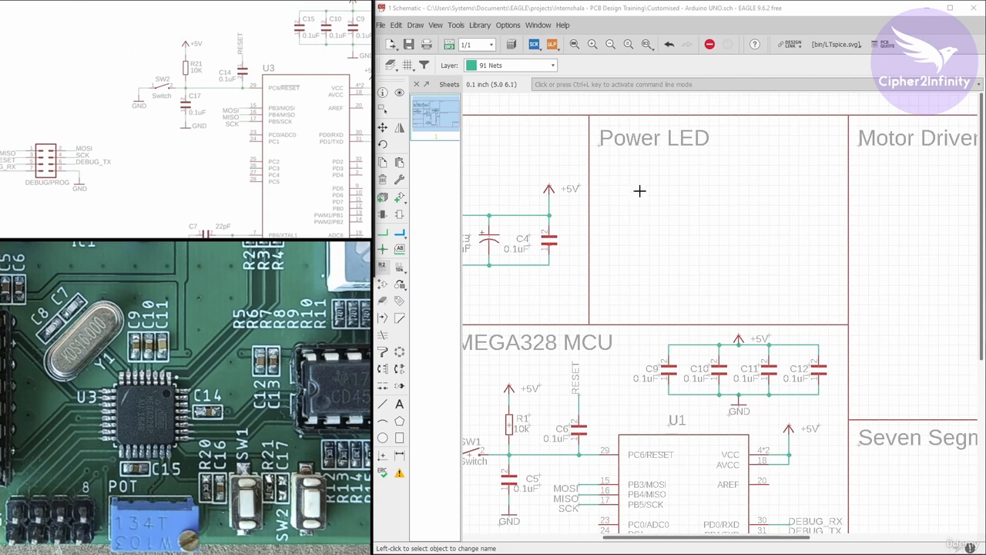
{"action": "left_click", "coordinate": [400, 197]}
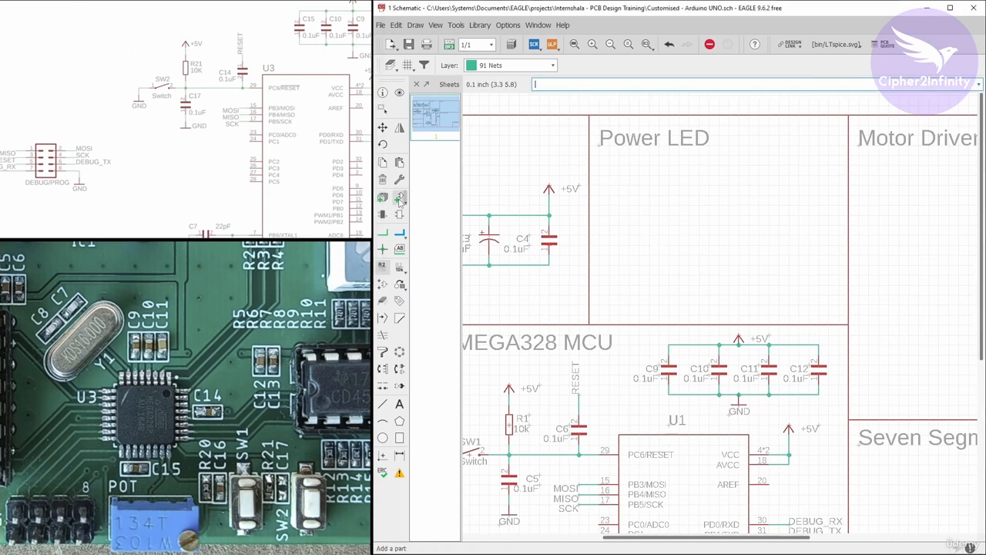
{"action": "left_click_drag", "start_coordinate": [515, 106], "coordinate": [543, 90]}
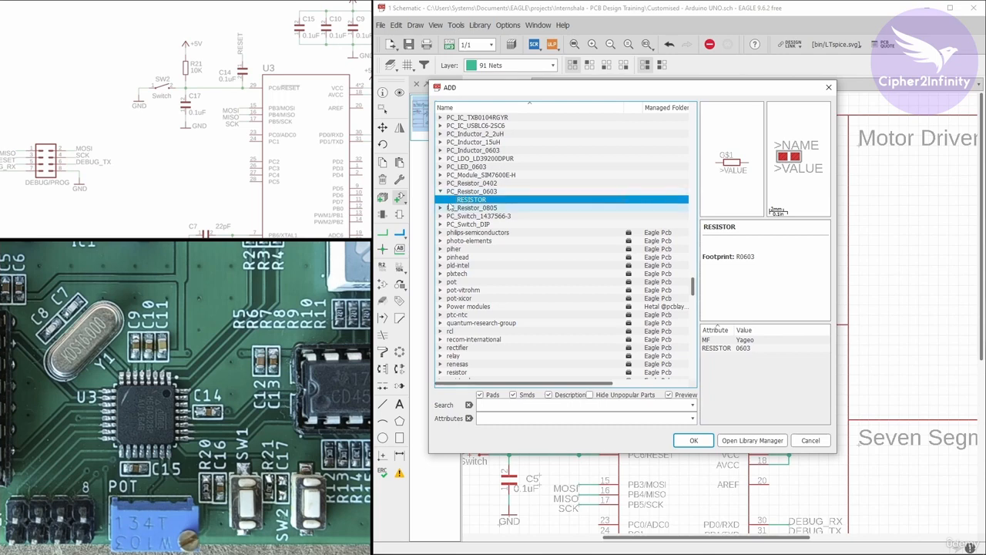
{"action": "left_click", "coordinate": [441, 167]}
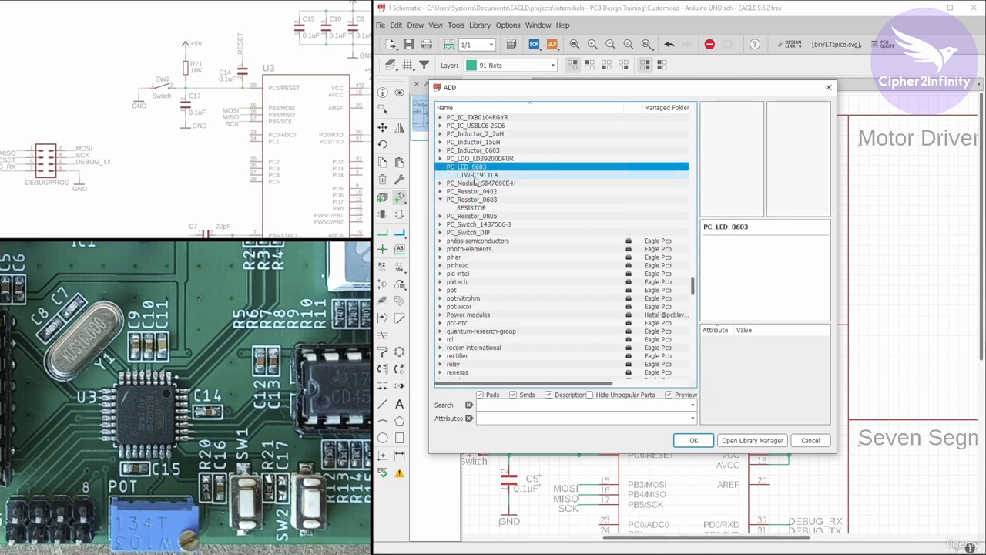
{"action": "left_click", "coordinate": [474, 176]}
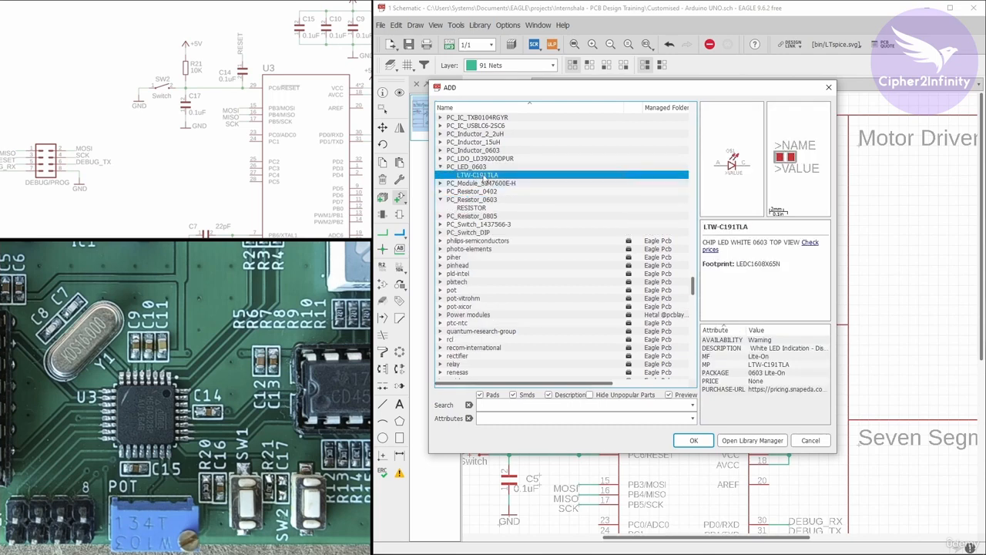
{"action": "left_click", "coordinate": [693, 440]}
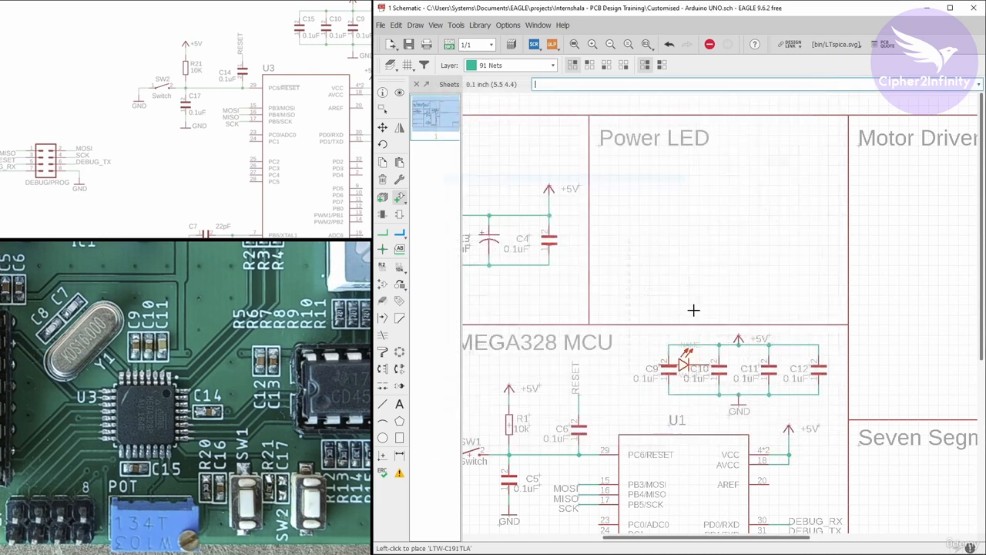
{"action": "right_click", "coordinate": [716, 224]}
{"action": "right_click", "coordinate": [718, 222]}
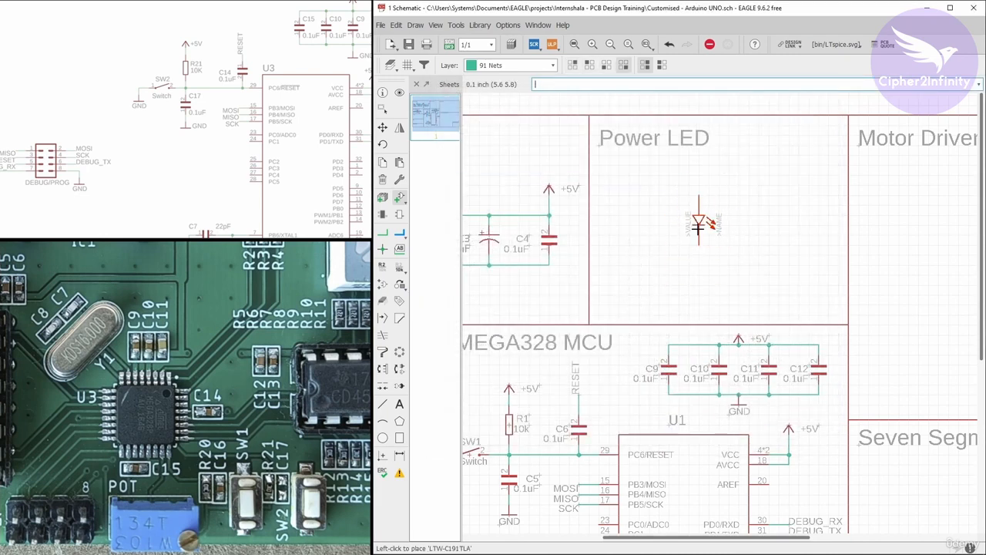
{"action": "left_click", "coordinate": [697, 226]}
{"action": "key", "text": "Escape"}
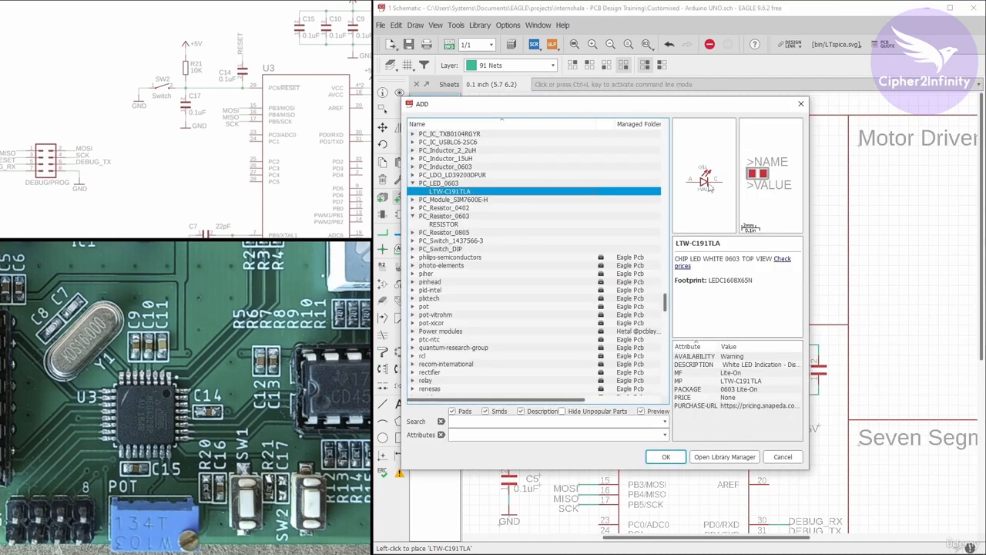
{"action": "left_click", "coordinate": [783, 456]}
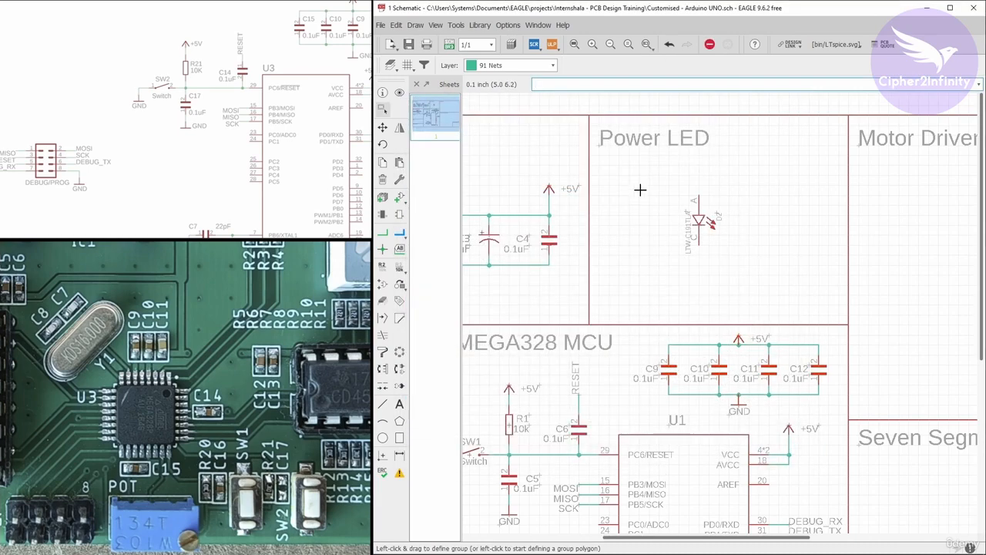
Copy the 10k resistor R1 into the Power LED section and move the LED directly beneath the copy.
{"action": "scroll", "coordinate": [640, 189], "scroll_direction": "down", "scroll_amount": 3}
{"action": "scroll", "coordinate": [628, 316], "scroll_direction": "up", "scroll_amount": 2}
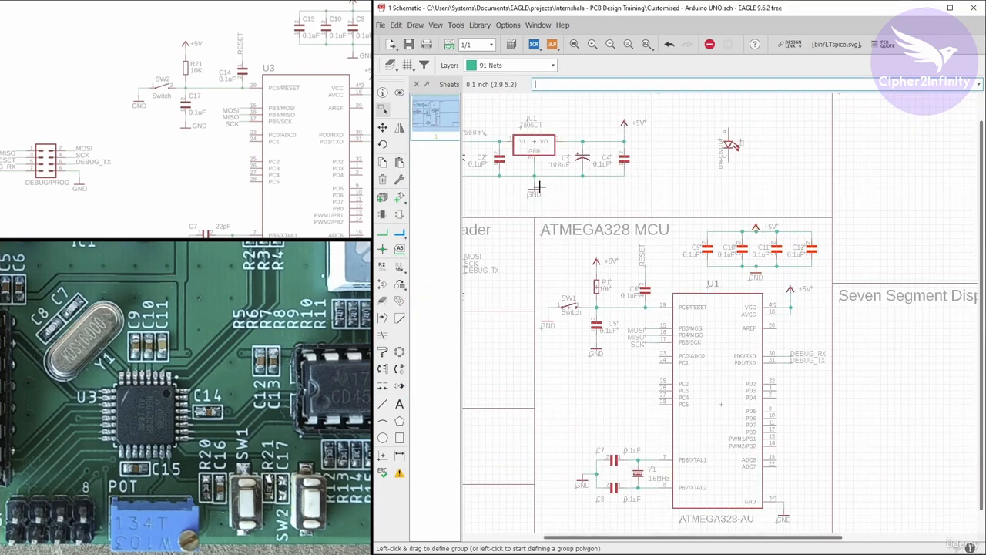
{"action": "left_click", "coordinate": [383, 163]}
{"action": "scroll", "coordinate": [624, 304], "scroll_direction": "up", "scroll_amount": 2}
{"action": "left_click", "coordinate": [563, 271]}
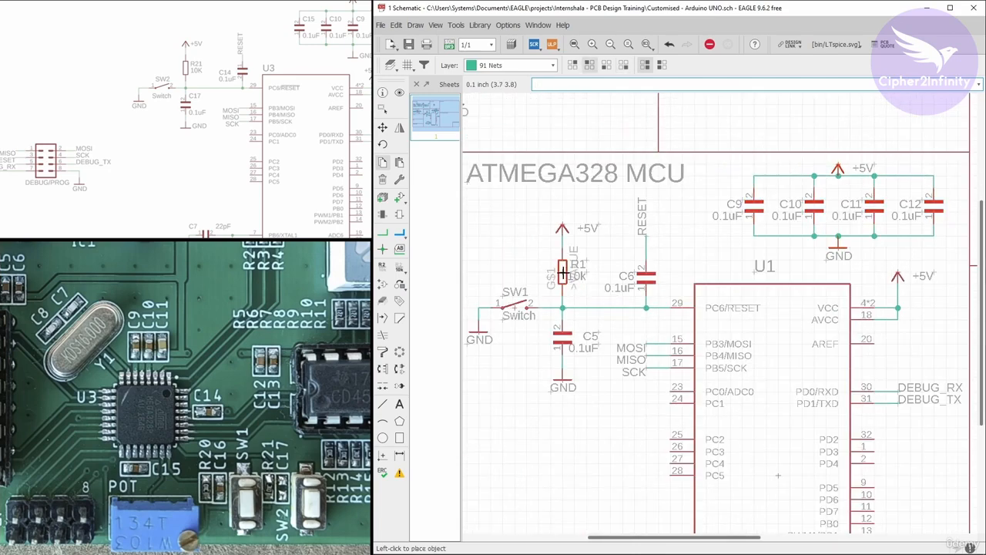
{"action": "scroll", "coordinate": [563, 271], "scroll_direction": "down", "scroll_amount": 2}
{"action": "scroll", "coordinate": [661, 165], "scroll_direction": "up", "scroll_amount": 2}
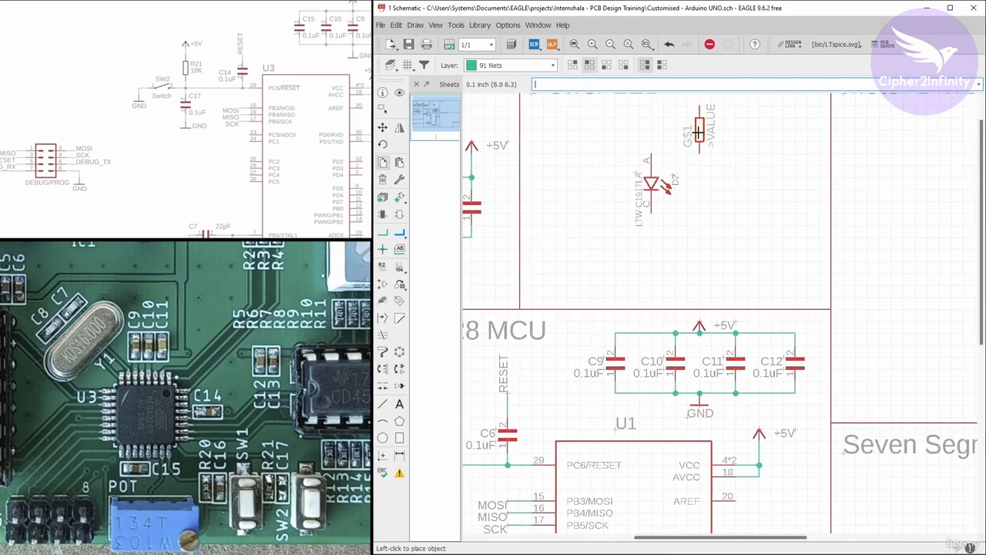
{"action": "left_click", "coordinate": [699, 141]}
{"action": "key", "text": "Escape"}
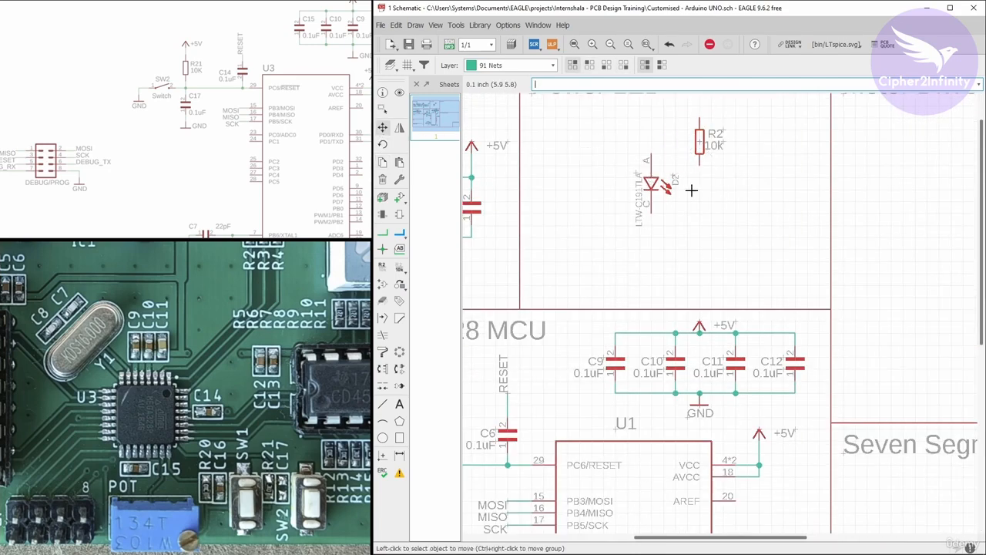
{"action": "left_click", "coordinate": [646, 188]}
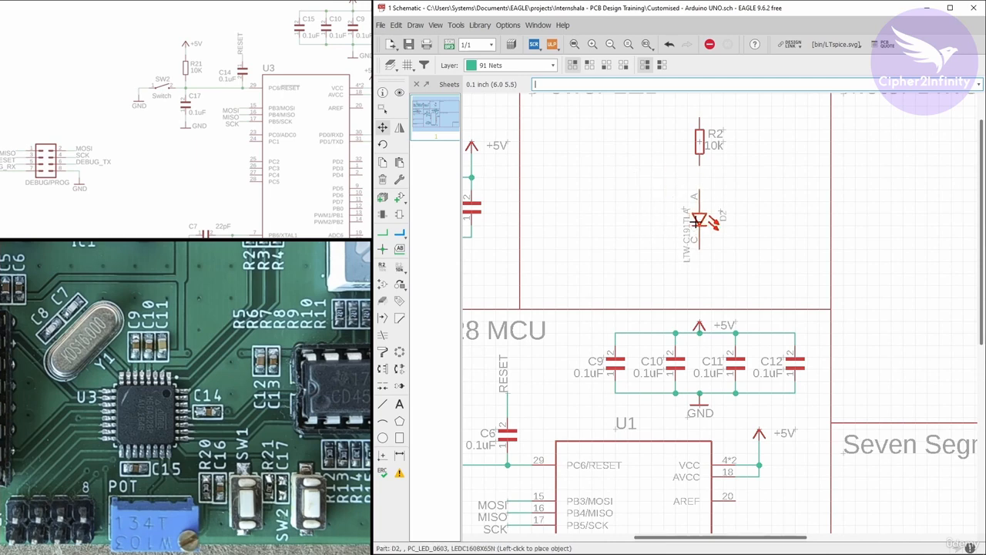
{"action": "left_click", "coordinate": [695, 222]}
Copy the voltage regulator's GND symbol and place it directly below the power LED's cathode.
{"action": "left_click", "coordinate": [383, 162]}
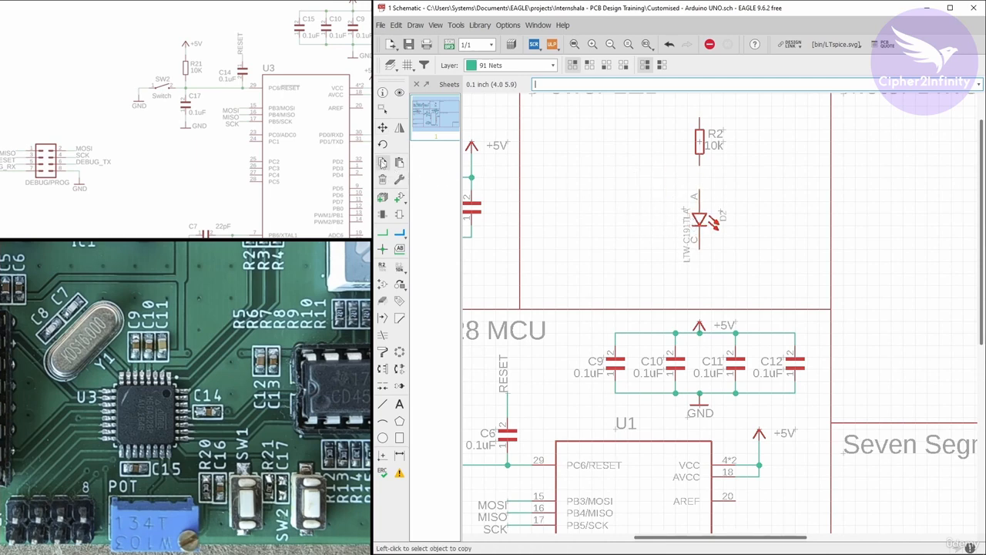
{"action": "scroll", "coordinate": [647, 203], "scroll_direction": "down", "scroll_amount": 2}
{"action": "scroll", "coordinate": [583, 215], "scroll_direction": "up", "scroll_amount": 2}
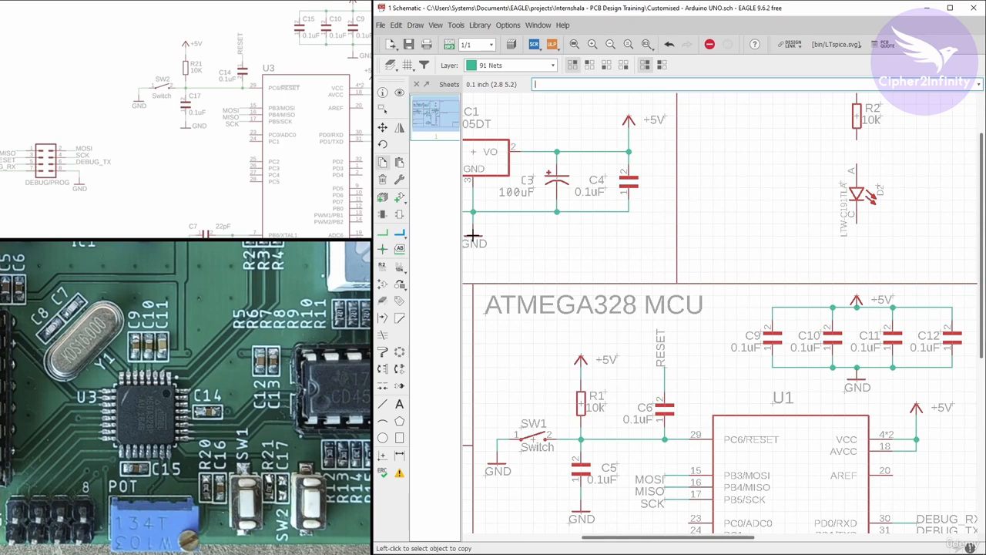
{"action": "left_click", "coordinate": [472, 241]}
{"action": "scroll", "coordinate": [472, 240], "scroll_direction": "down", "scroll_amount": 2}
{"action": "scroll", "coordinate": [655, 243], "scroll_direction": "up", "scroll_amount": 2}
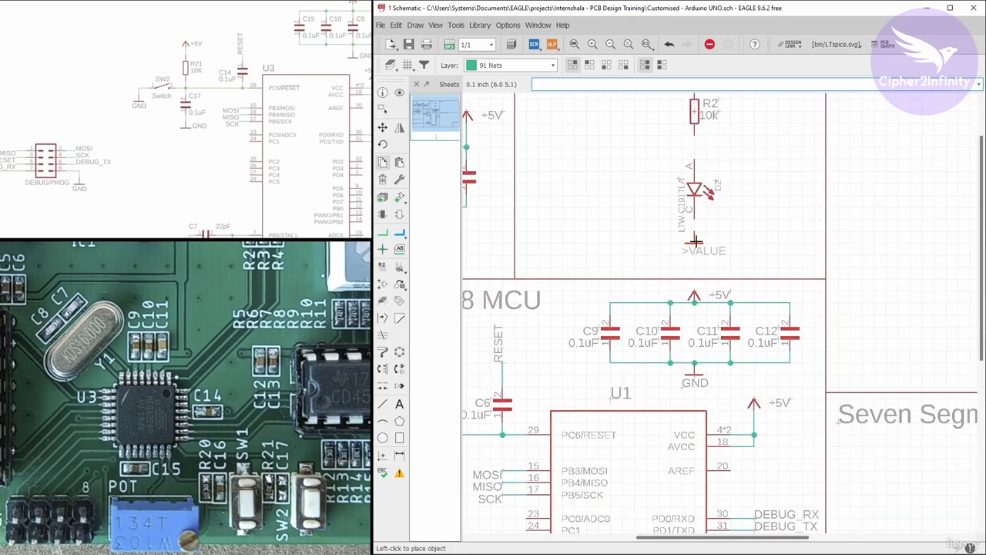
{"action": "left_click", "coordinate": [695, 241]}
Copy the +5V symbol above capacitor C4 and place it directly above the power LED's resistor.
{"action": "scroll", "coordinate": [634, 277], "scroll_direction": "down", "scroll_amount": 2}
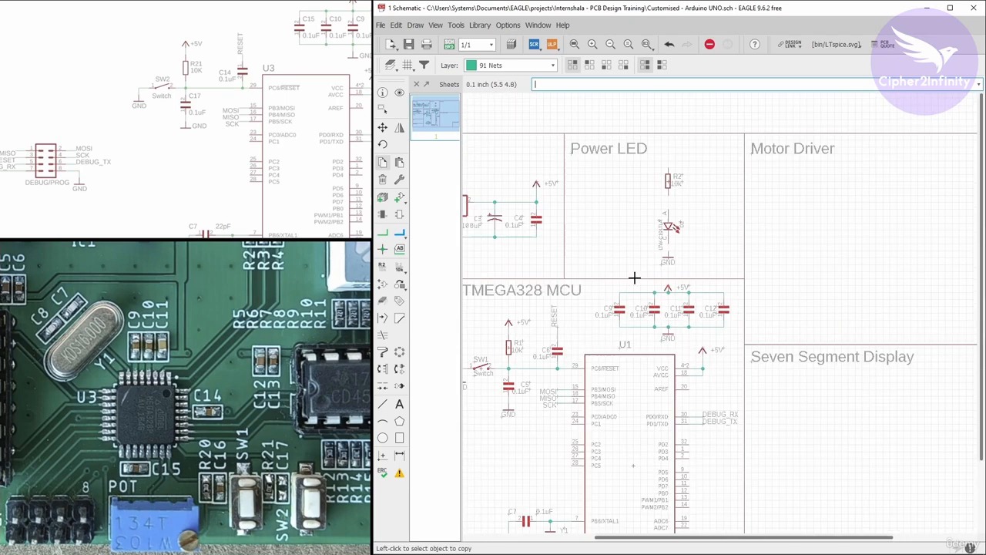
{"action": "left_click", "coordinate": [381, 164]}
{"action": "scroll", "coordinate": [536, 181], "scroll_direction": "up", "scroll_amount": 3}
{"action": "left_click", "coordinate": [537, 183]}
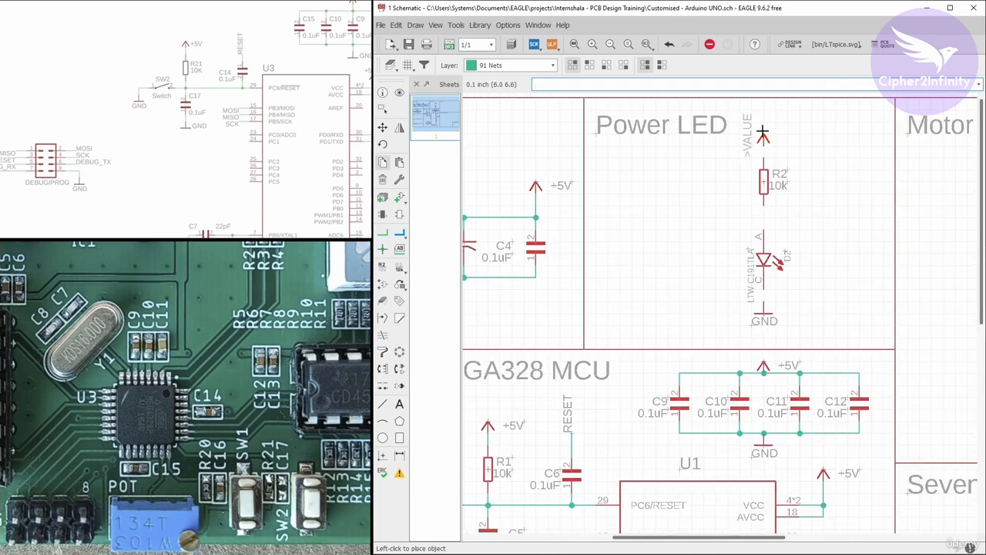
{"action": "left_click", "coordinate": [763, 136]}
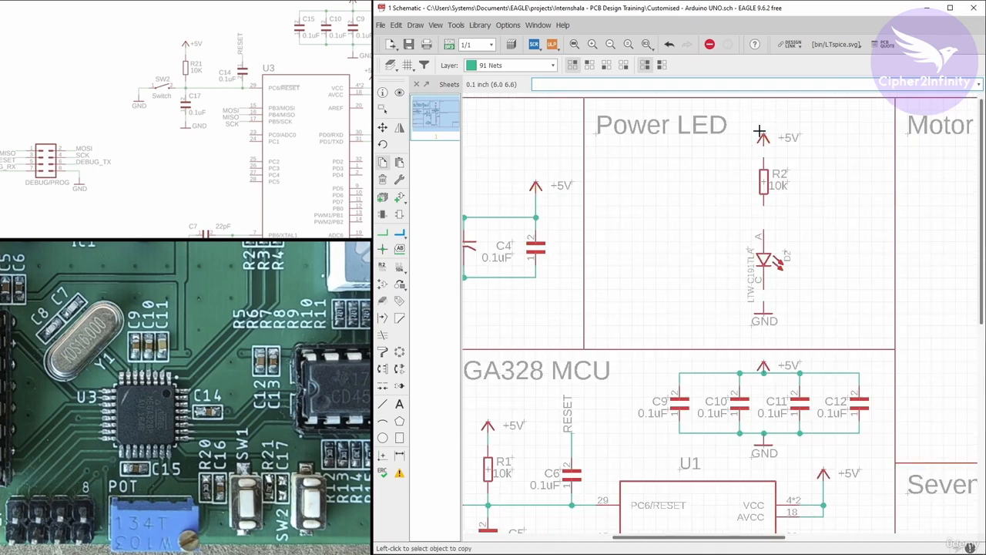
Draw a net from the lower pin of resistor R2 to the power LED's anode.
{"action": "left_click", "coordinate": [383, 233]}
{"action": "left_click", "coordinate": [762, 204]}
{"action": "left_click", "coordinate": [763, 232]}
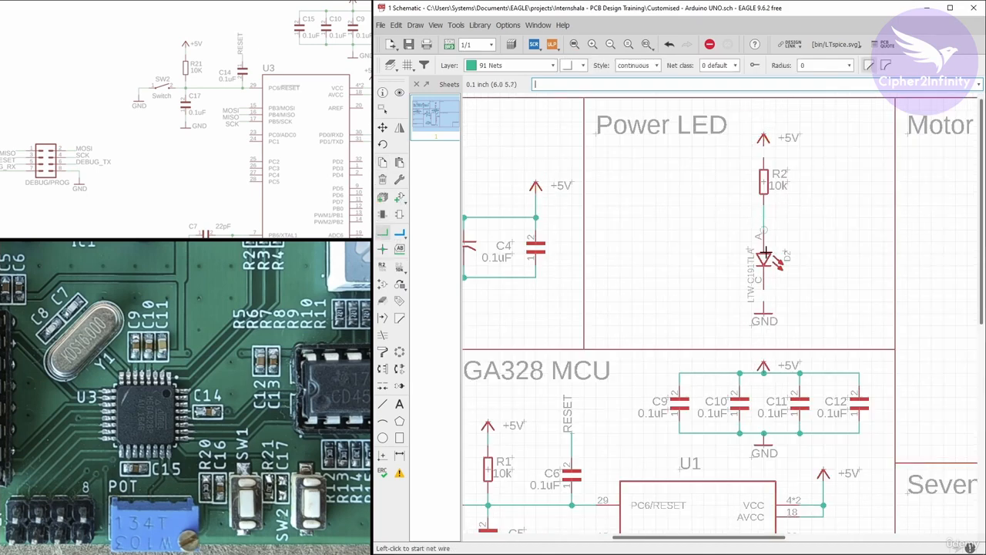
Draw nets from the GND symbol to the power LED's cathode and from the +5V symbol to resistor R2's upper pin.
{"action": "left_click", "coordinate": [762, 307]}
{"action": "left_click", "coordinate": [762, 275]}
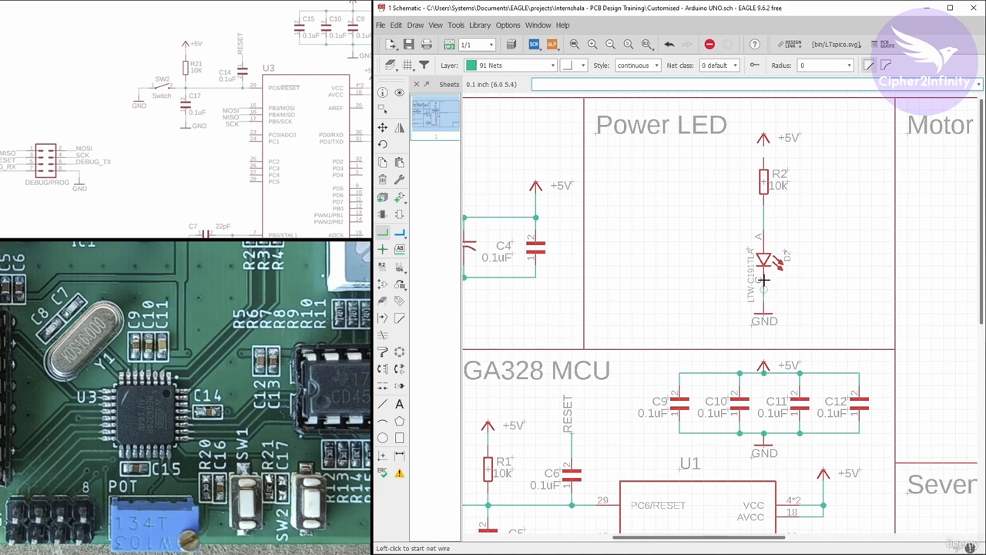
{"action": "left_click", "coordinate": [762, 143]}
Move resistor R2 and the +5V symbol slightly down toward the power LED to shorten the connections.
{"action": "left_click", "coordinate": [383, 127]}
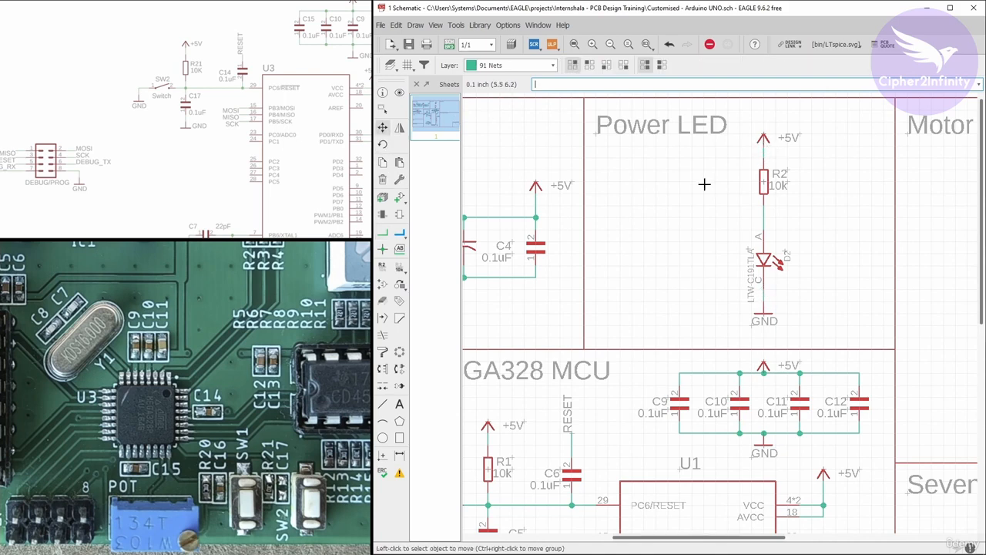
{"action": "scroll", "coordinate": [784, 188], "scroll_direction": "up", "scroll_amount": 2}
{"action": "left_click", "coordinate": [784, 188]}
{"action": "left_click", "coordinate": [784, 207]}
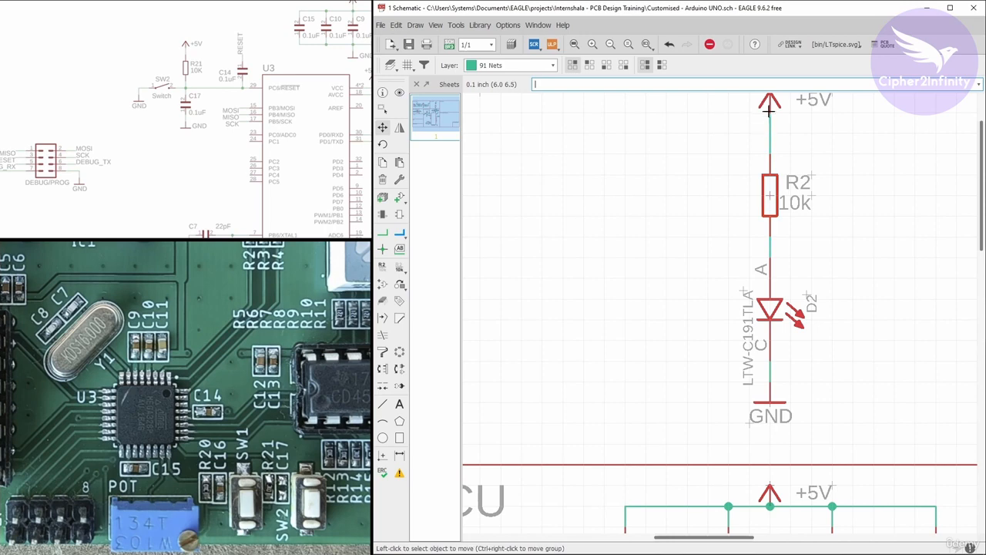
{"action": "scroll", "coordinate": [730, 186], "scroll_direction": "down", "scroll_amount": 2}
{"action": "scroll", "coordinate": [737, 154], "scroll_direction": "up", "scroll_amount": 2}
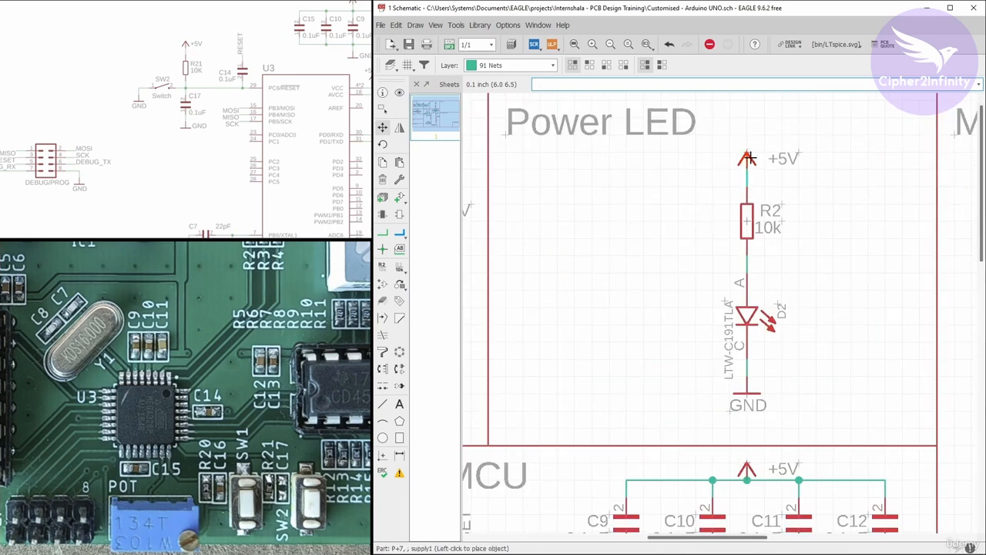
Group the whole power LED circuit, including its supply symbols, and move it left and slightly down within the Power LED section.
{"action": "scroll", "coordinate": [686, 150], "scroll_direction": "down", "scroll_amount": 2}
{"action": "left_click", "coordinate": [382, 108]}
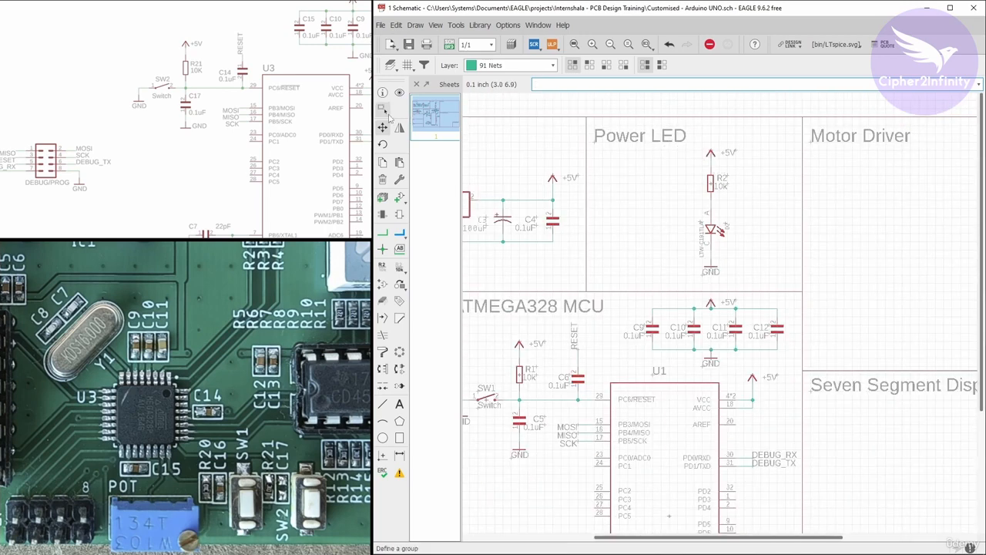
{"action": "left_click_drag", "start_coordinate": [652, 148], "coordinate": [772, 275]}
{"action": "left_click", "coordinate": [383, 127]}
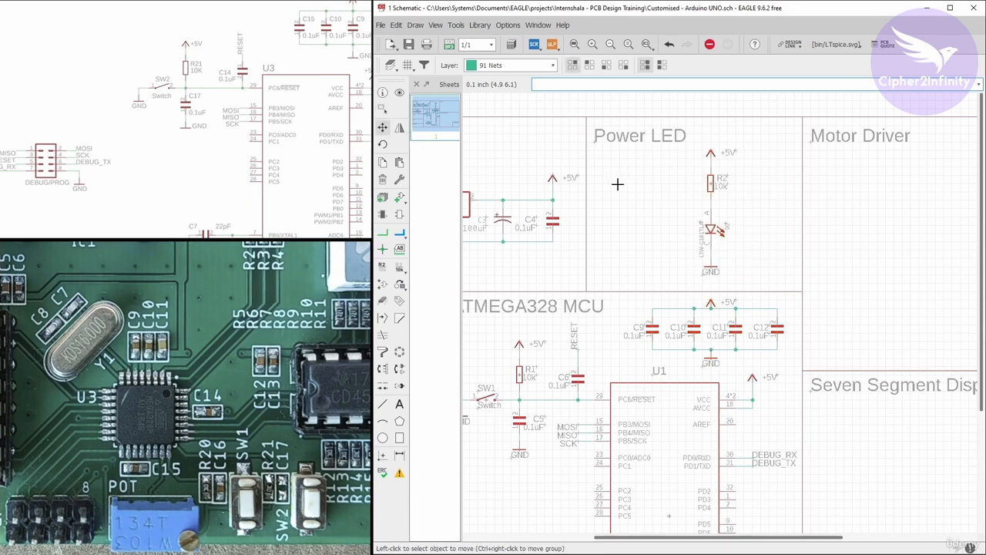
{"action": "right_click", "coordinate": [700, 202], "text": "ctrl"}
{"action": "left_click", "coordinate": [712, 209]}
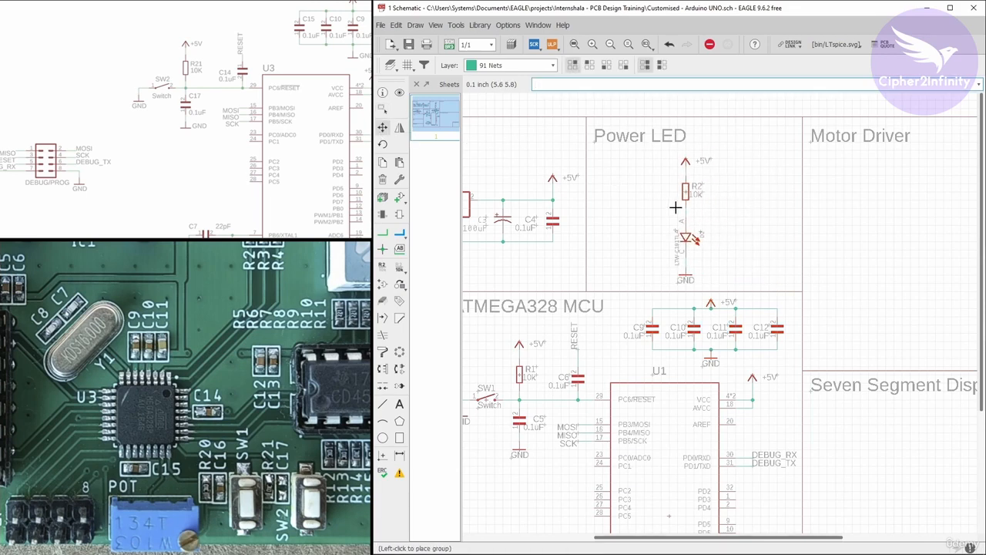
{"action": "left_click", "coordinate": [674, 208]}
Set the value of power LED D2 to RED.
{"action": "scroll", "coordinate": [663, 208], "scroll_direction": "up", "scroll_amount": 5}
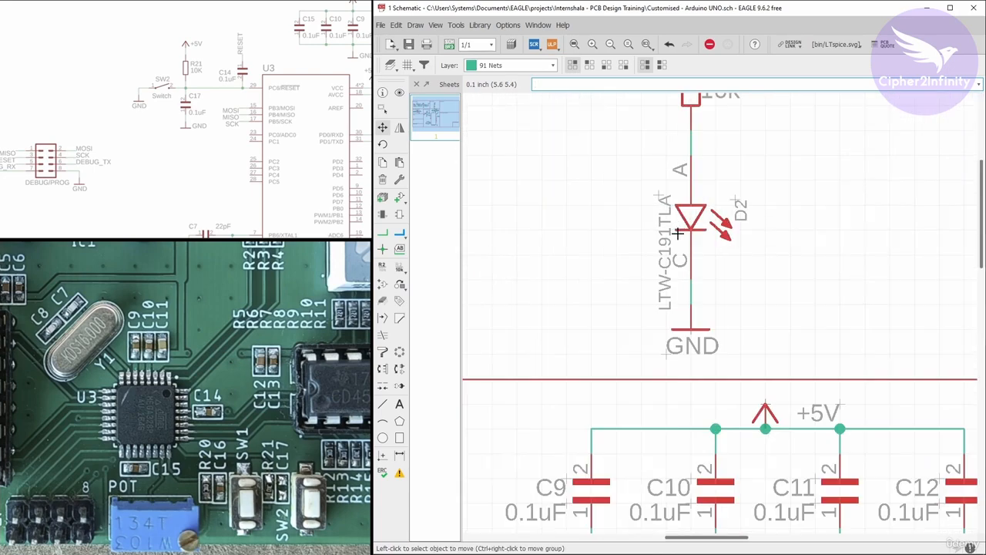
{"action": "right_click", "coordinate": [688, 222]}
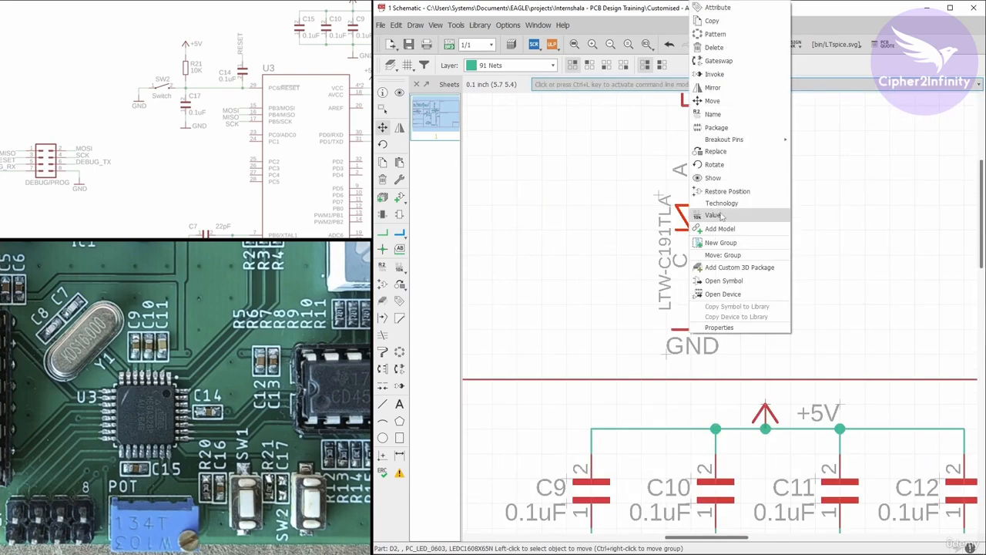
{"action": "left_click", "coordinate": [721, 216]}
{"action": "left_click", "coordinate": [720, 234]}
{"action": "left_click", "coordinate": [608, 216]}
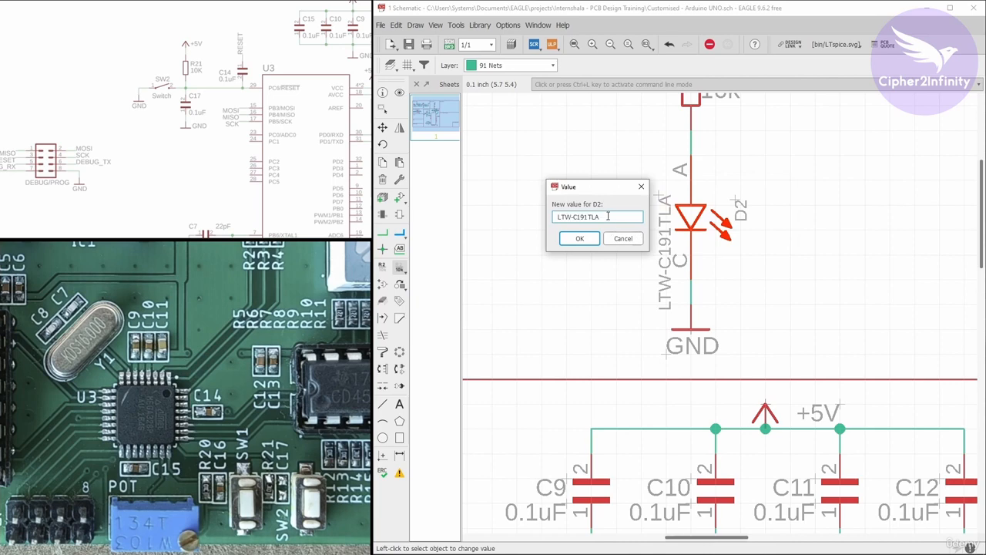
{"action": "left_click_drag", "start_coordinate": [607, 216], "coordinate": [515, 204]}
{"action": "type", "text": "RED"}
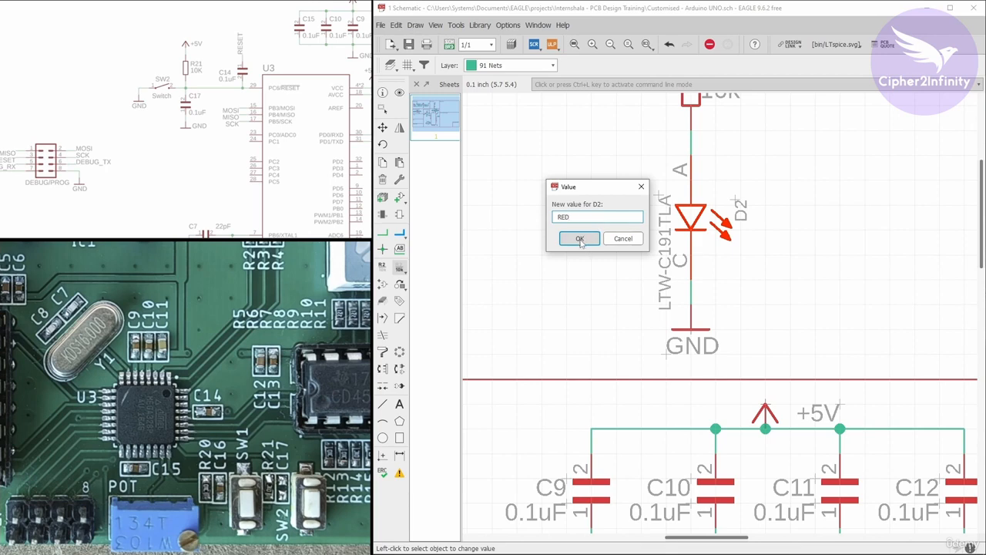
{"action": "left_click", "coordinate": [579, 240]}
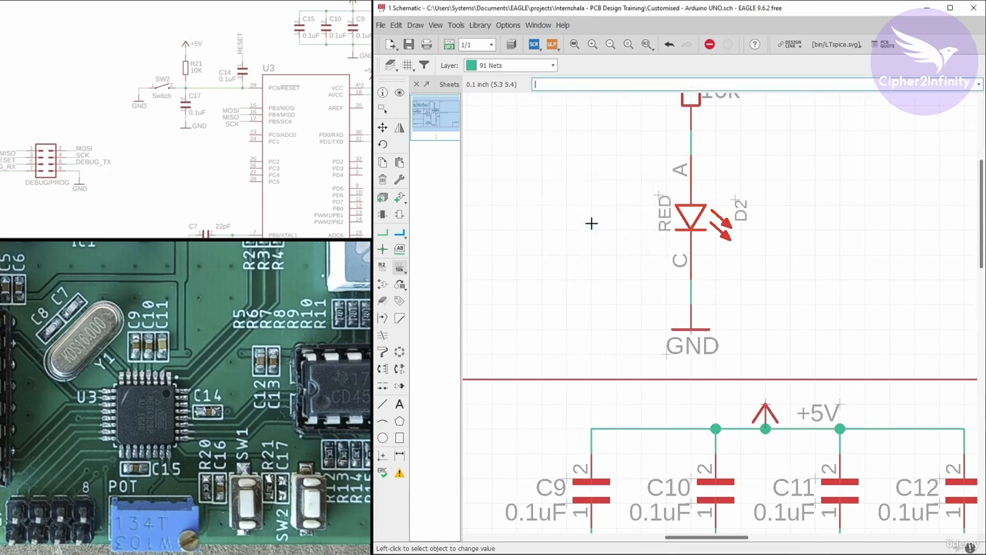
Rotate the LED's RED and D2 labels to horizontal and place them to the left of its symbol, with D2 above RED.
{"action": "left_click", "coordinate": [383, 127]}
{"action": "left_click", "coordinate": [661, 197]}
{"action": "right_click", "coordinate": [633, 207]}
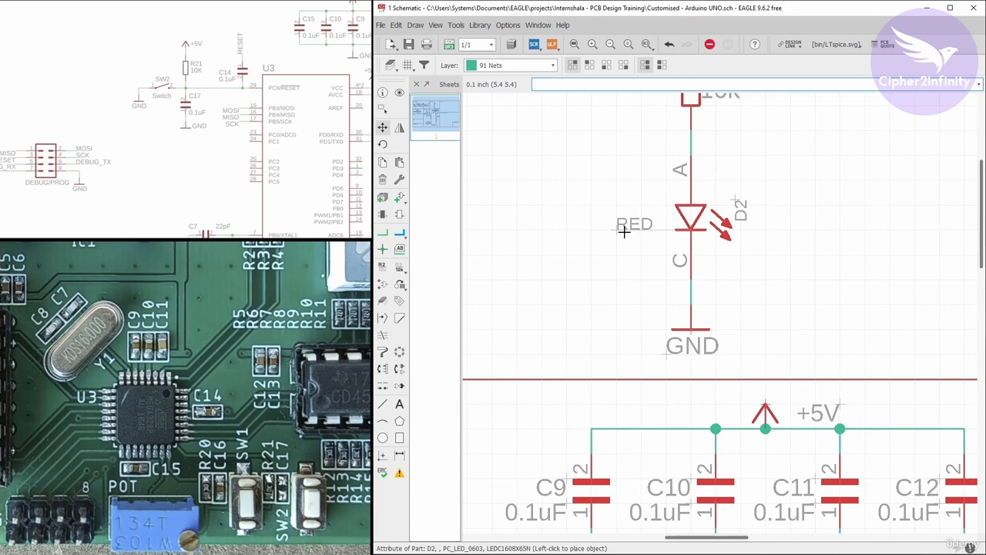
{"action": "left_click", "coordinate": [624, 232]}
{"action": "left_click", "coordinate": [733, 201]}
{"action": "right_click", "coordinate": [618, 185]}
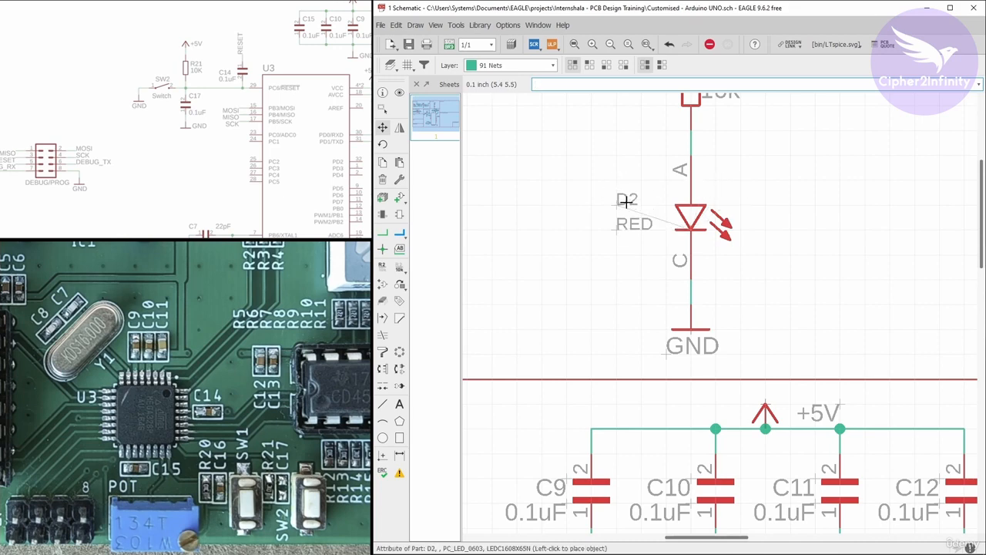
{"action": "left_click", "coordinate": [624, 200]}
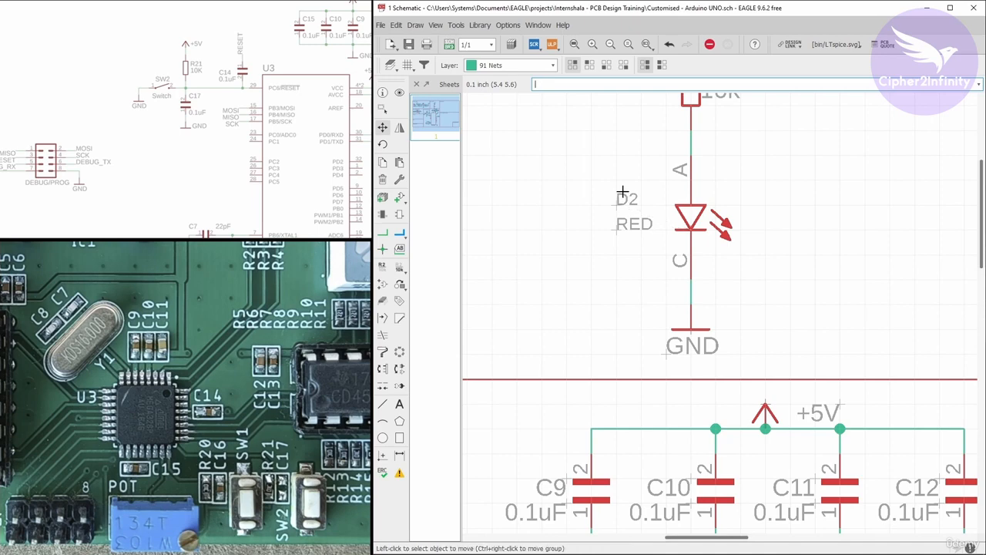
Examine the schematic's sections, checking the ATMEGA328's unconnected pins and the empty areas still needing circuits.
{"action": "scroll", "coordinate": [573, 220], "scroll_direction": "down", "scroll_amount": 2}
{"action": "scroll", "coordinate": [599, 228], "scroll_direction": "down", "scroll_amount": 4}
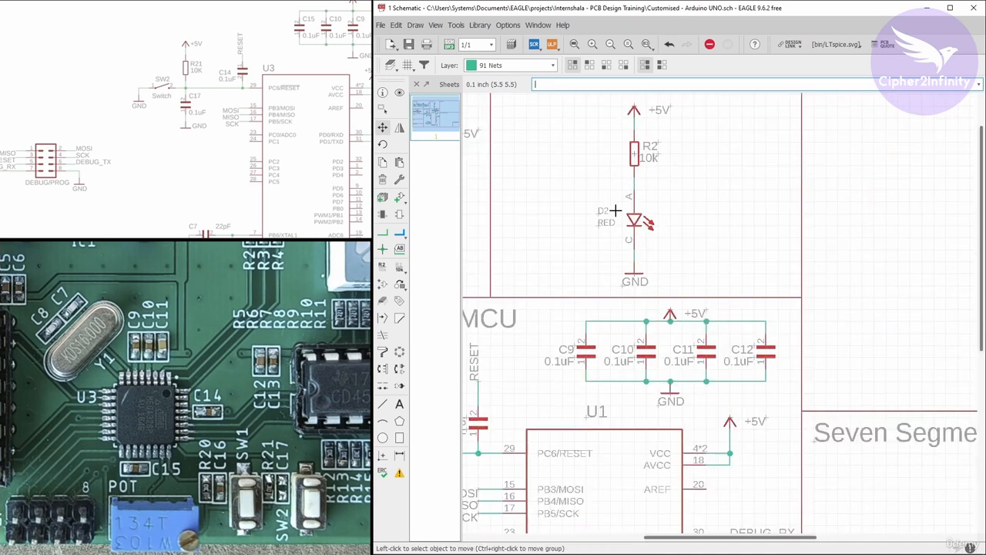
{"action": "scroll", "coordinate": [693, 130], "scroll_direction": "down", "scroll_amount": 2}
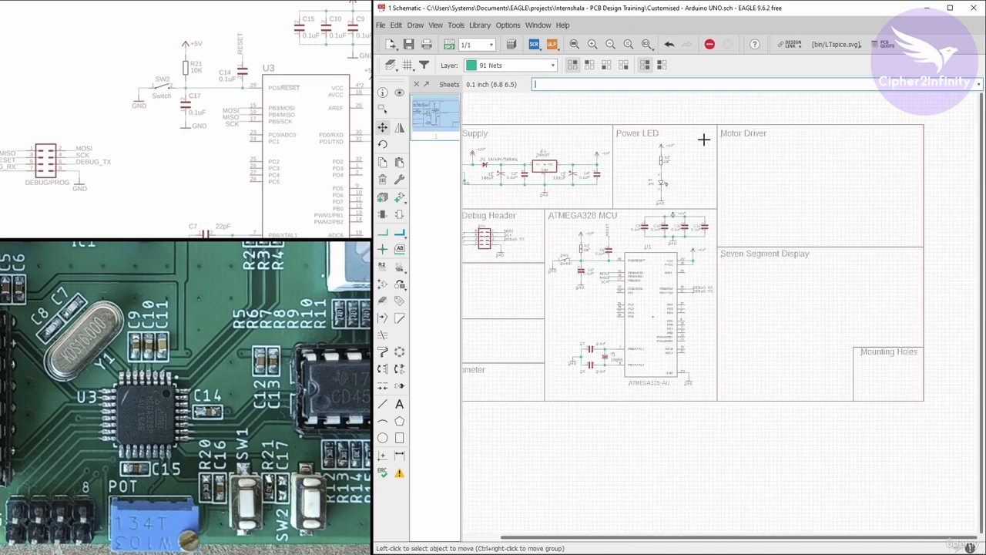
{"action": "scroll", "coordinate": [720, 229], "scroll_direction": "down", "scroll_amount": 2}
{"action": "scroll", "coordinate": [624, 292], "scroll_direction": "up", "scroll_amount": 2}
{"action": "scroll", "coordinate": [618, 296], "scroll_direction": "up", "scroll_amount": 2}
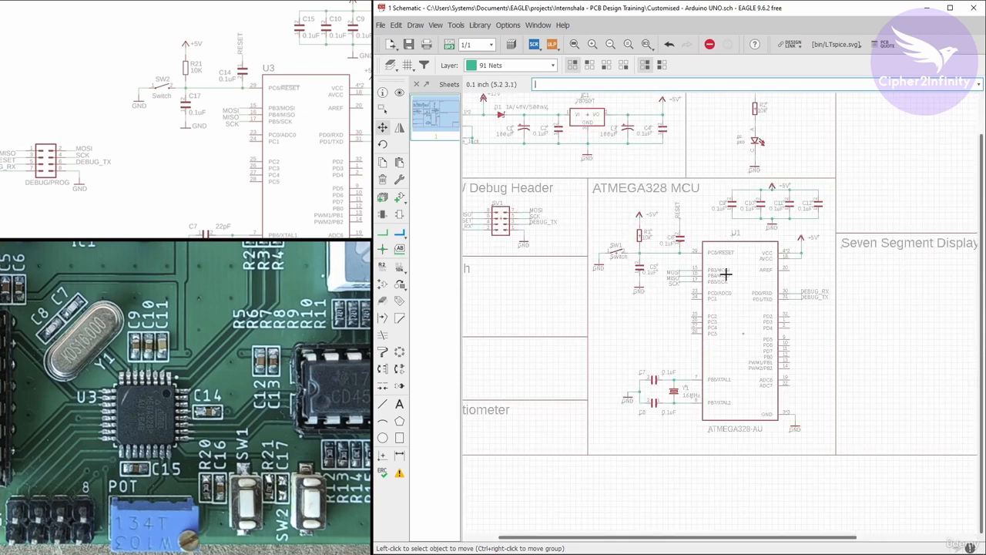
{"action": "scroll", "coordinate": [726, 274], "scroll_direction": "down", "scroll_amount": 2}
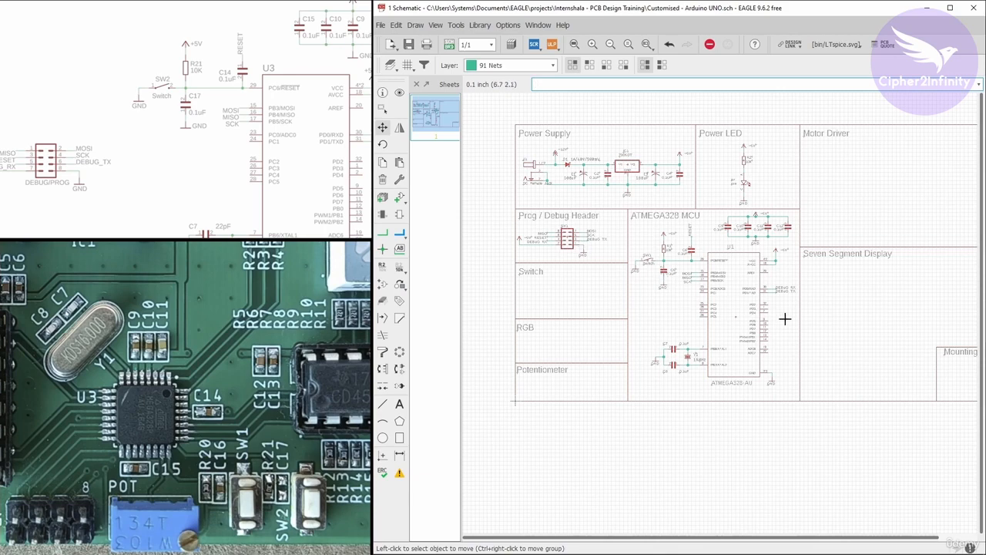
{"action": "scroll", "coordinate": [782, 316], "scroll_direction": "up", "scroll_amount": 2}
{"action": "scroll", "coordinate": [650, 267], "scroll_direction": "up", "scroll_amount": 2}
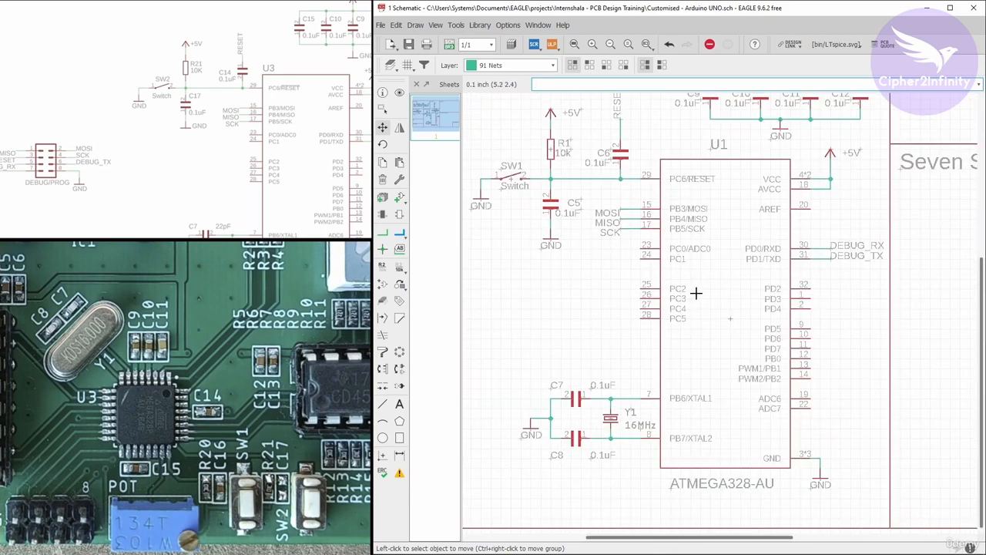
{"action": "scroll", "coordinate": [589, 284], "scroll_direction": "down", "scroll_amount": 2}
{"action": "scroll", "coordinate": [744, 280], "scroll_direction": "down", "scroll_amount": 3}
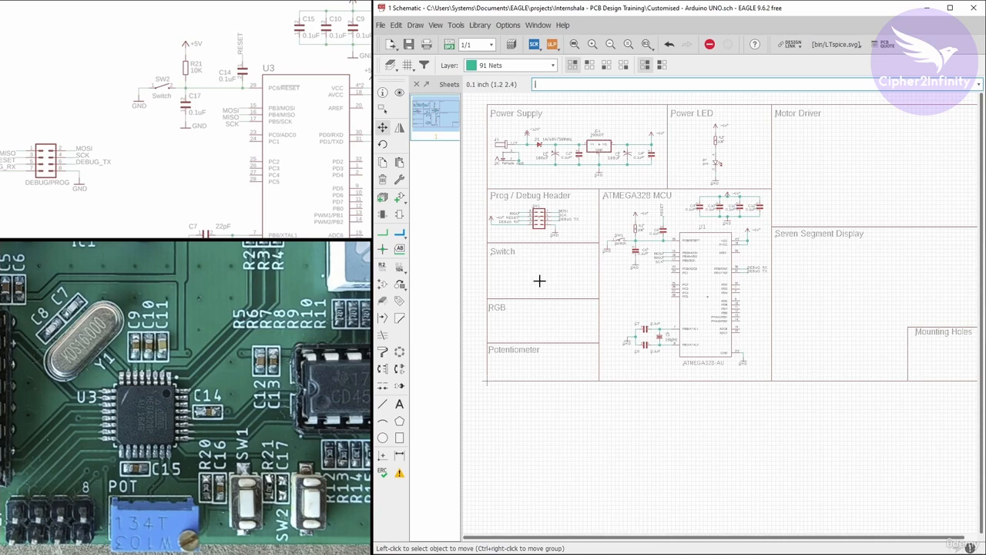
{"action": "scroll", "coordinate": [506, 281], "scroll_direction": "up", "scroll_amount": 2}
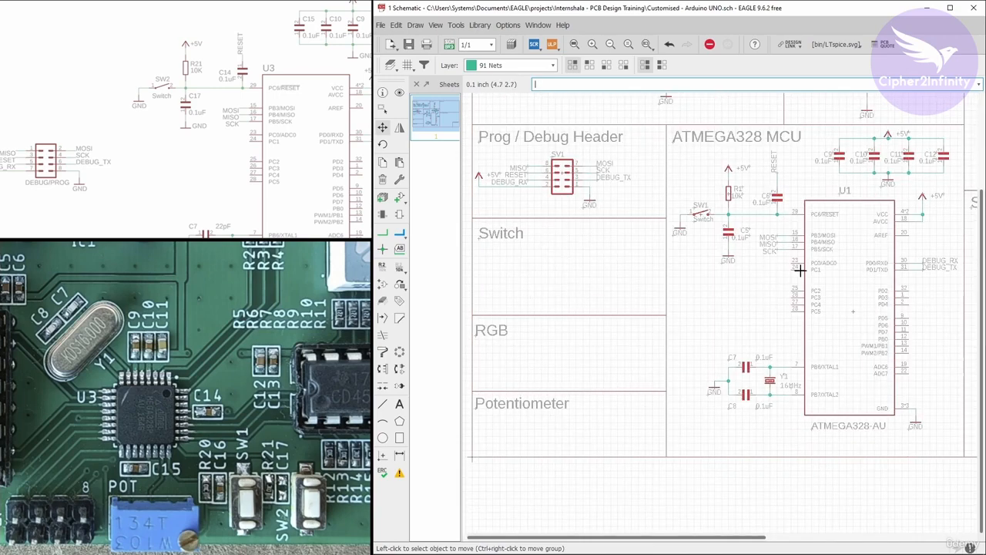
{"action": "scroll", "coordinate": [554, 277], "scroll_direction": "down", "scroll_amount": 1}
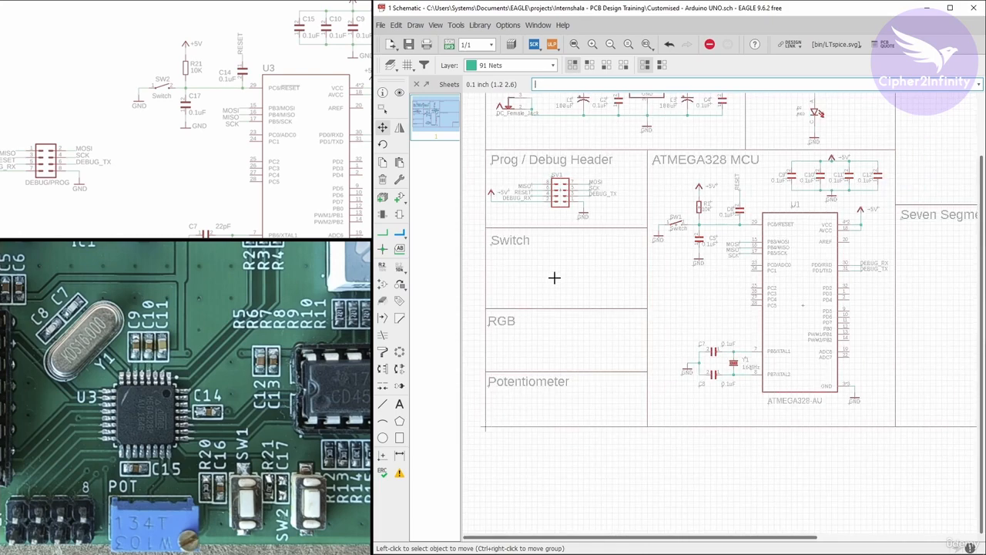
{"action": "scroll", "coordinate": [554, 278], "scroll_direction": "down", "scroll_amount": 2}
{"action": "scroll", "coordinate": [752, 257], "scroll_direction": "up", "scroll_amount": 2}
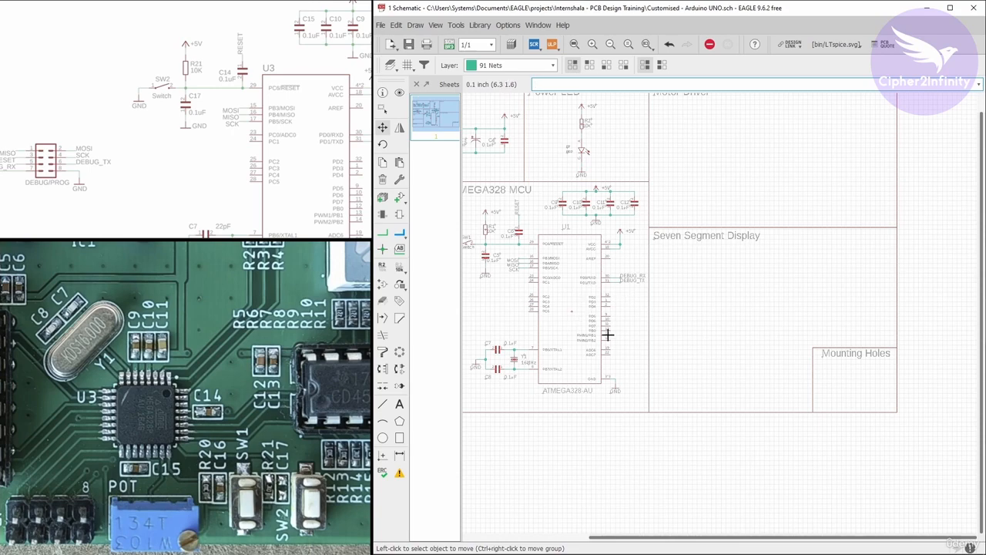
{"action": "scroll", "coordinate": [606, 332], "scroll_direction": "up", "scroll_amount": 2}
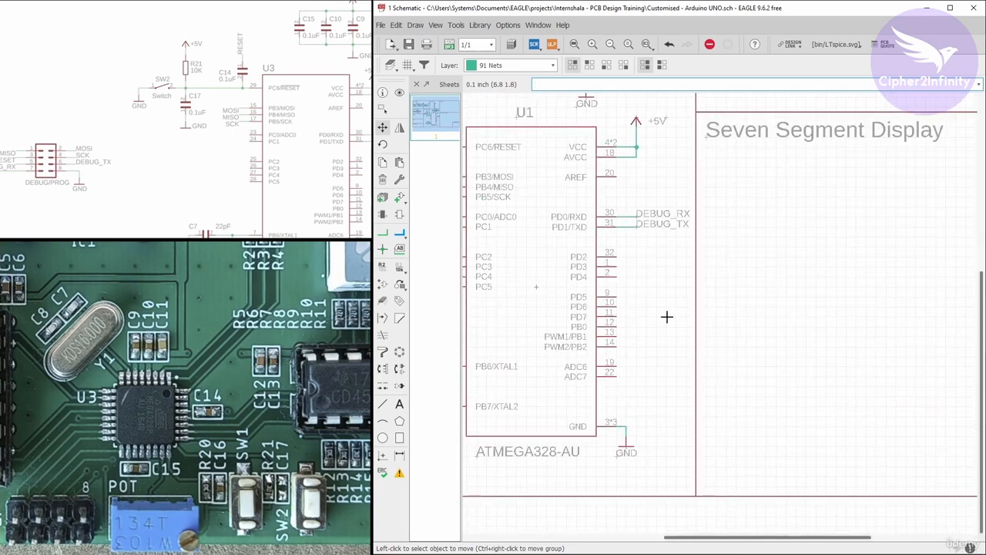
{"action": "scroll", "coordinate": [666, 312], "scroll_direction": "down", "scroll_amount": 2}
{"action": "scroll", "coordinate": [762, 331], "scroll_direction": "down", "scroll_amount": 1}
{"action": "scroll", "coordinate": [595, 307], "scroll_direction": "up", "scroll_amount": 1}
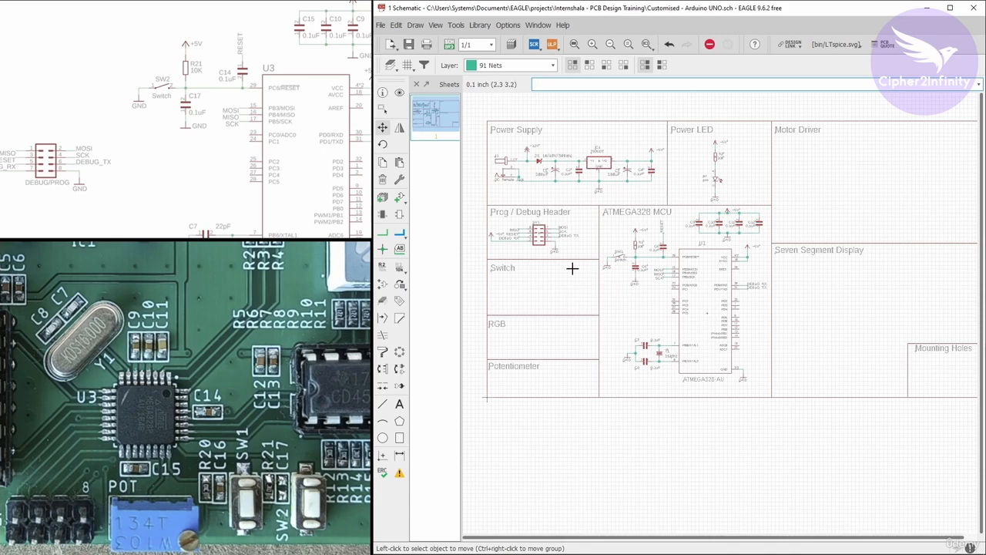
{"action": "scroll", "coordinate": [528, 213], "scroll_direction": "up", "scroll_amount": 1}
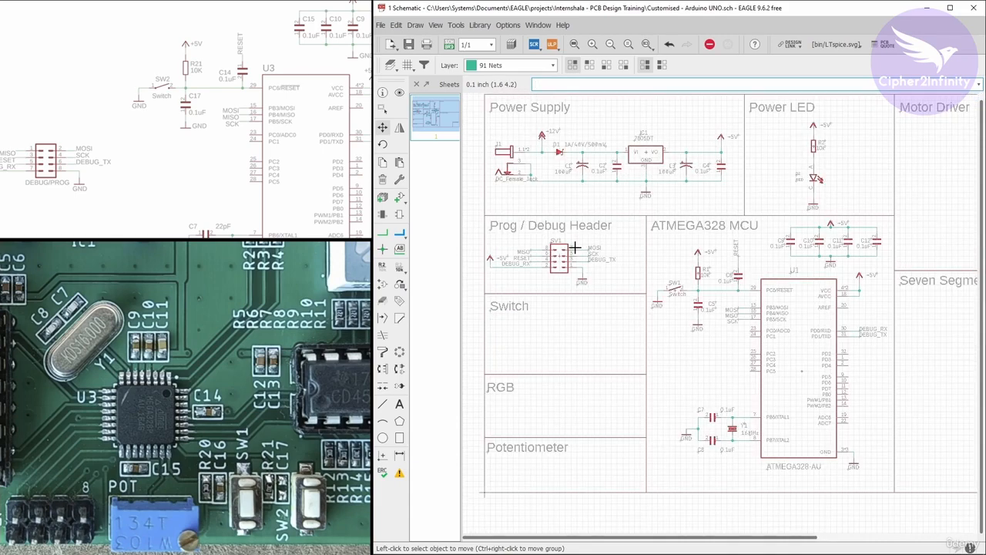